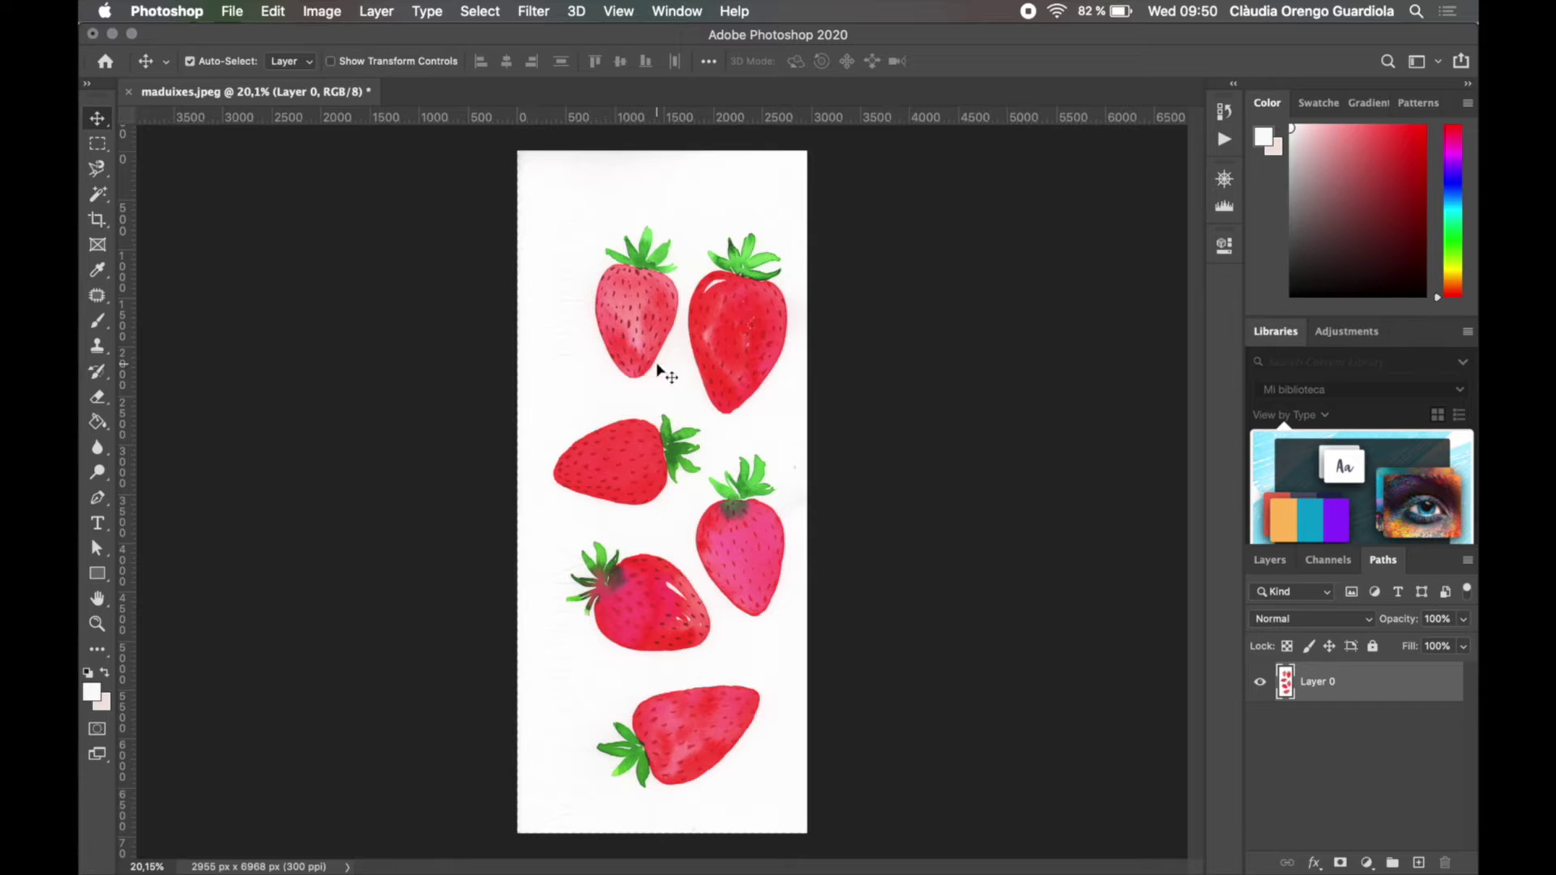
Inspect the strawberries up close and switch to the Object Selection Tool.
super+click(667, 384)
drag(667, 384, 843, 451)
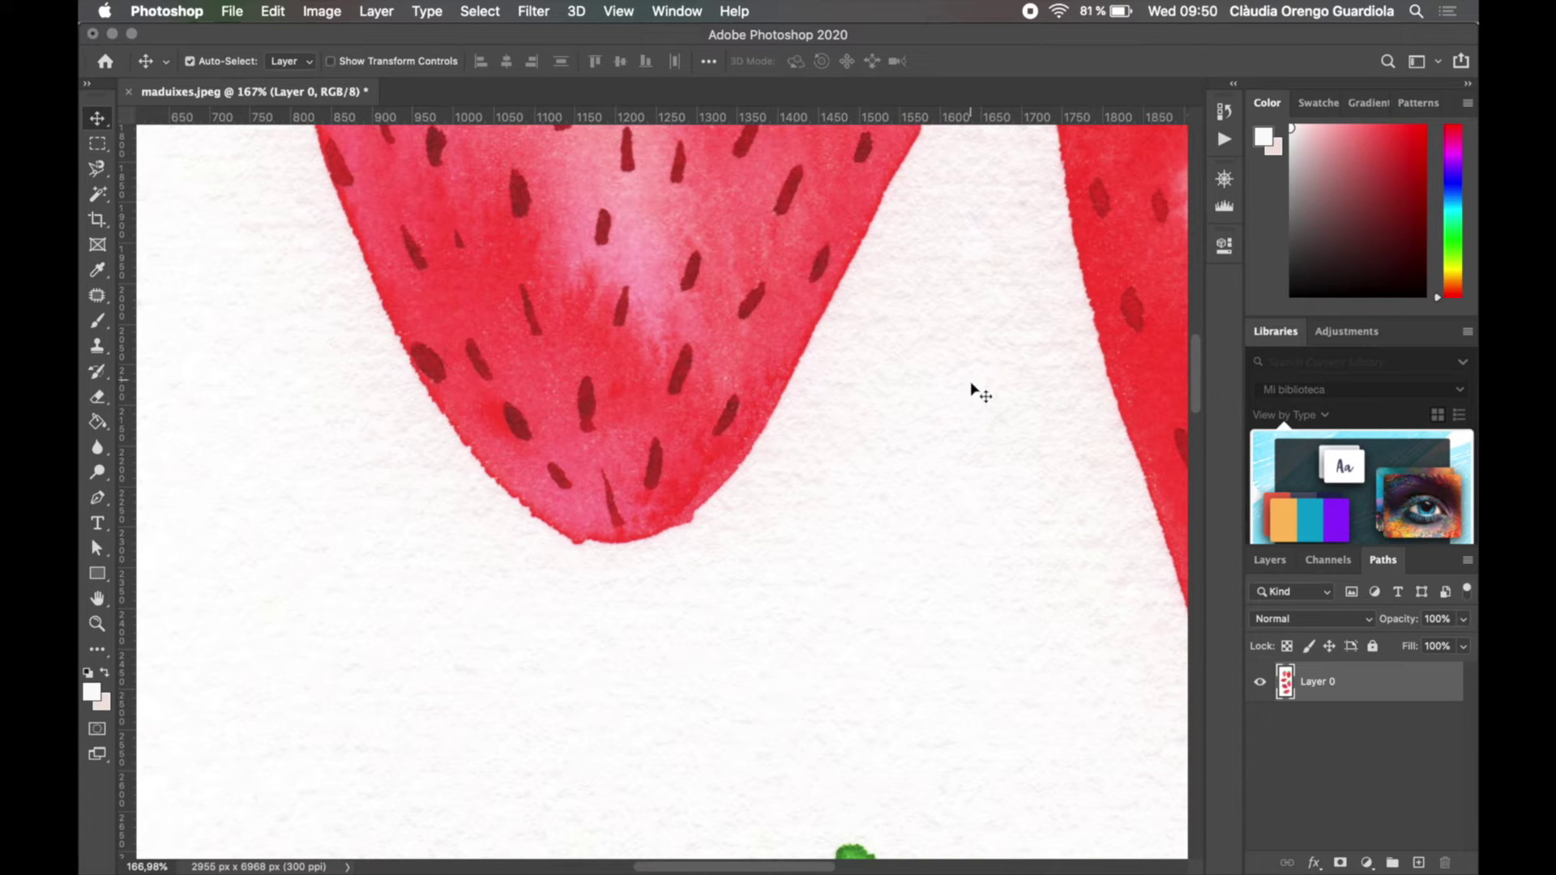
drag(910, 532, 786, 655)
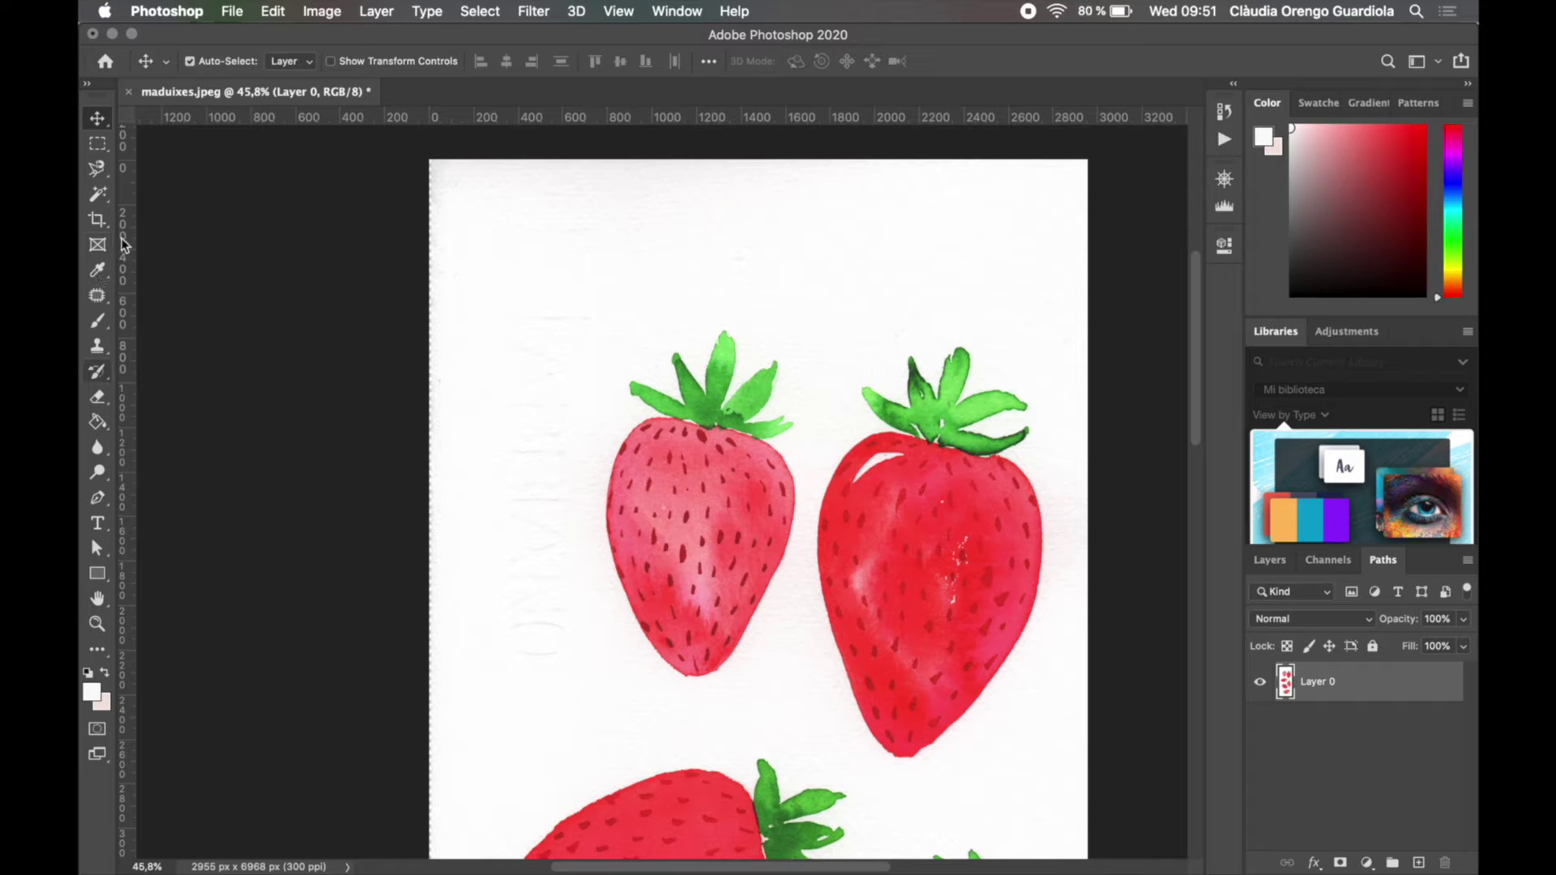
click(98, 197)
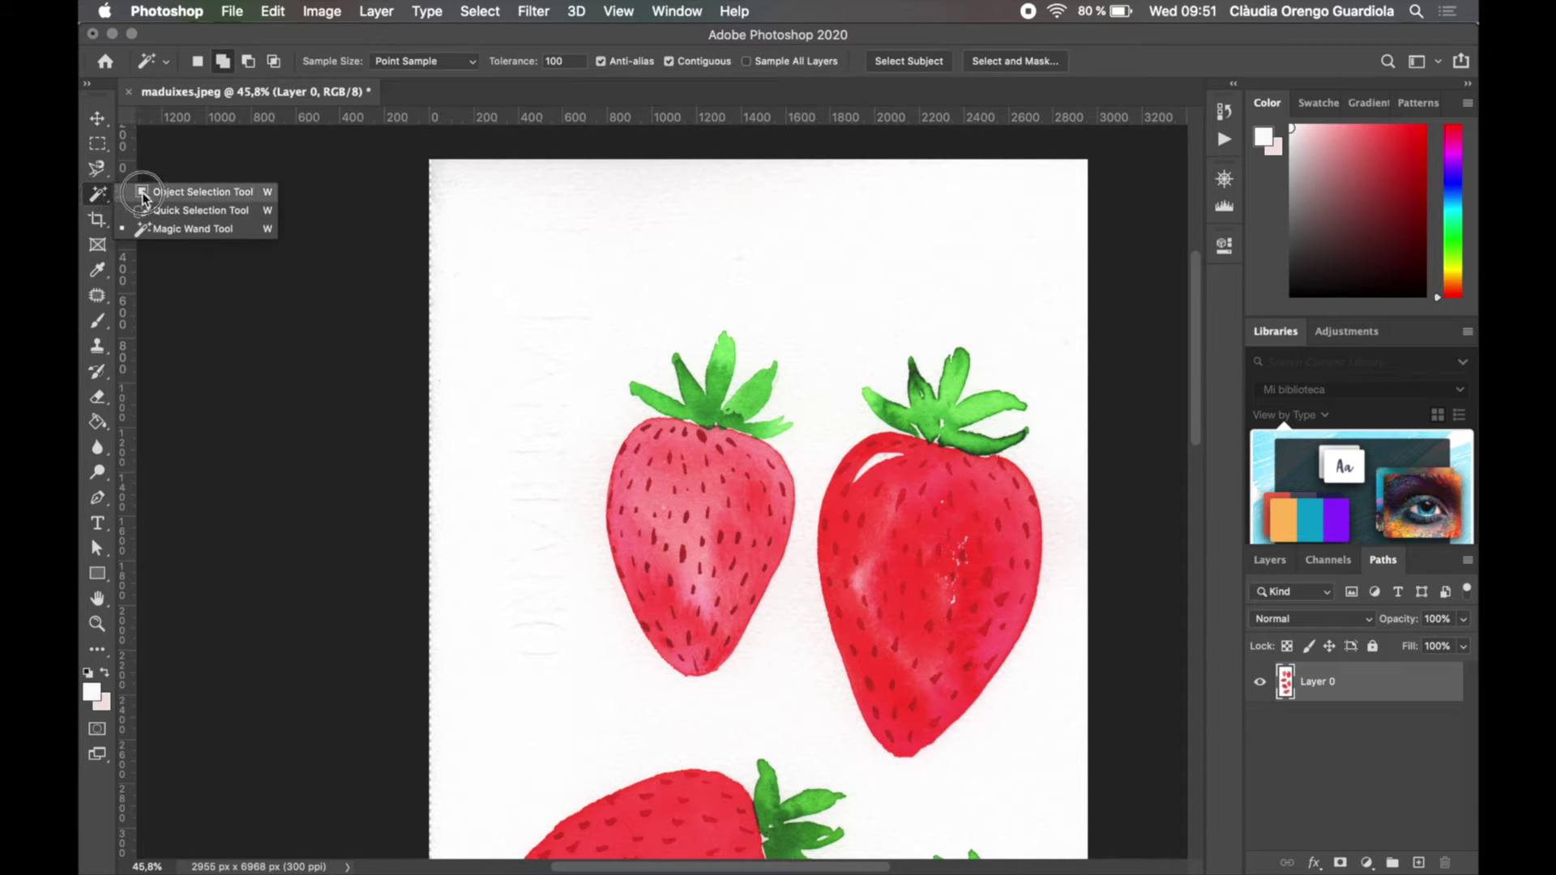
click(98, 197)
click(97, 197)
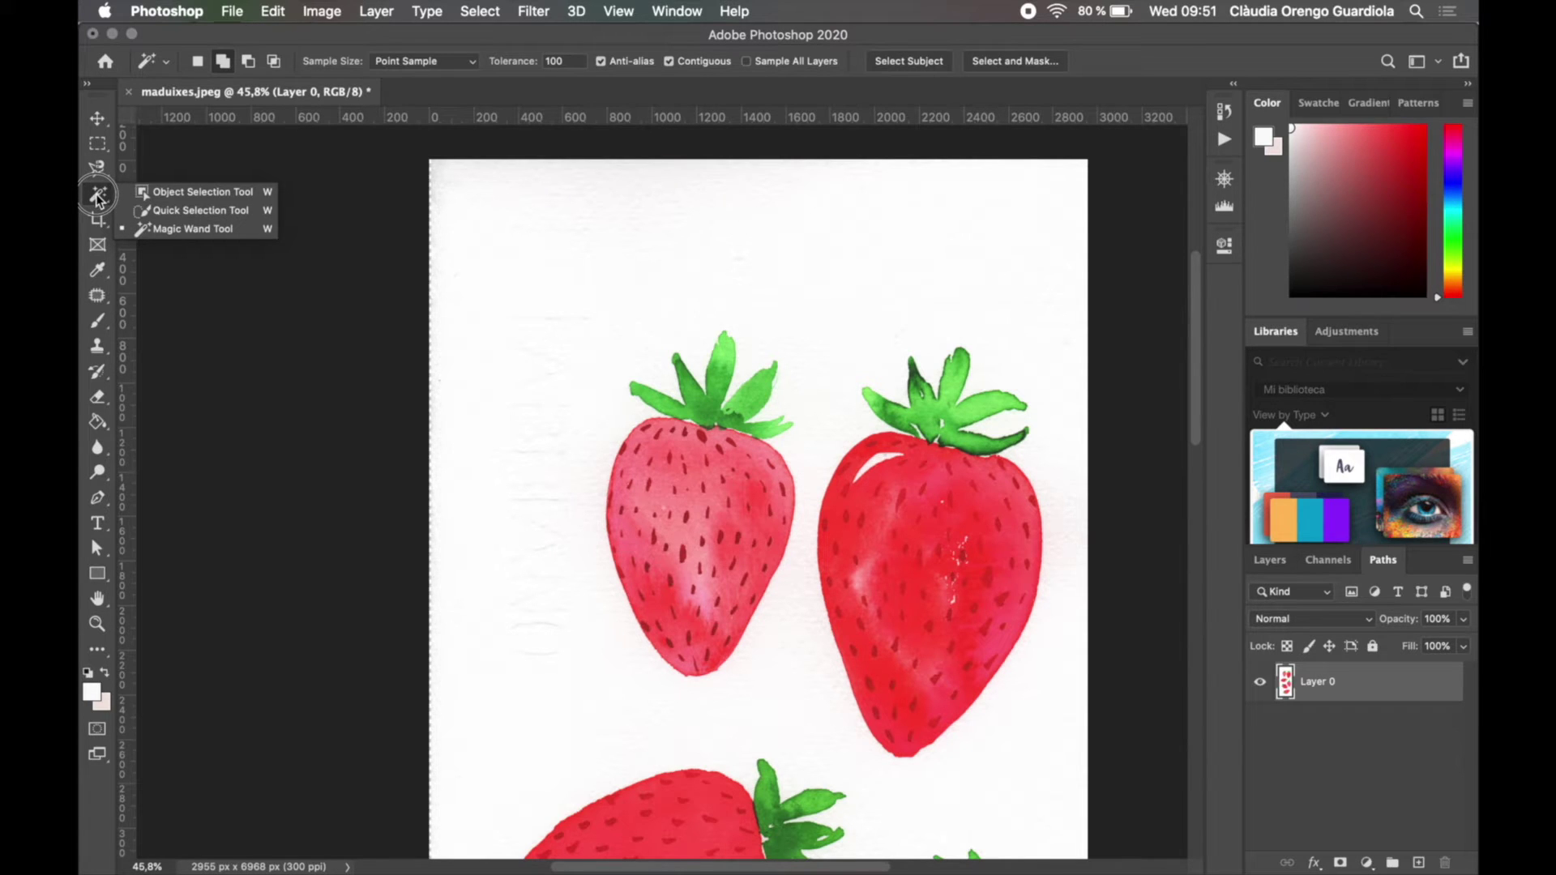
drag(95, 195, 192, 198)
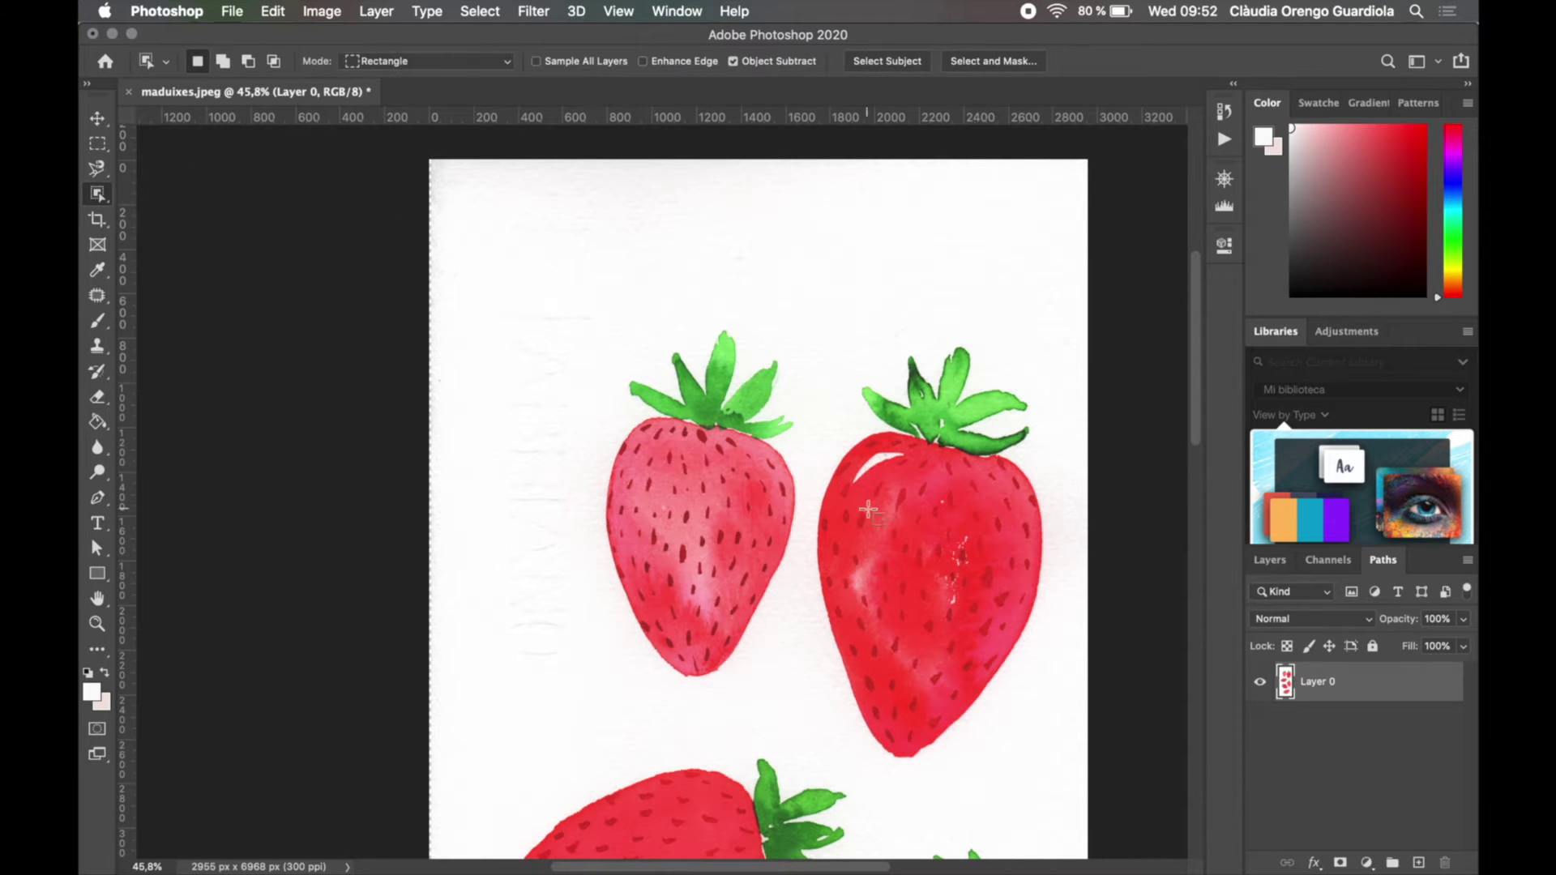
Box-select the right strawberry, including its leaves, with Object Selection.
drag(855, 528, 892, 580)
drag(886, 521, 667, 438)
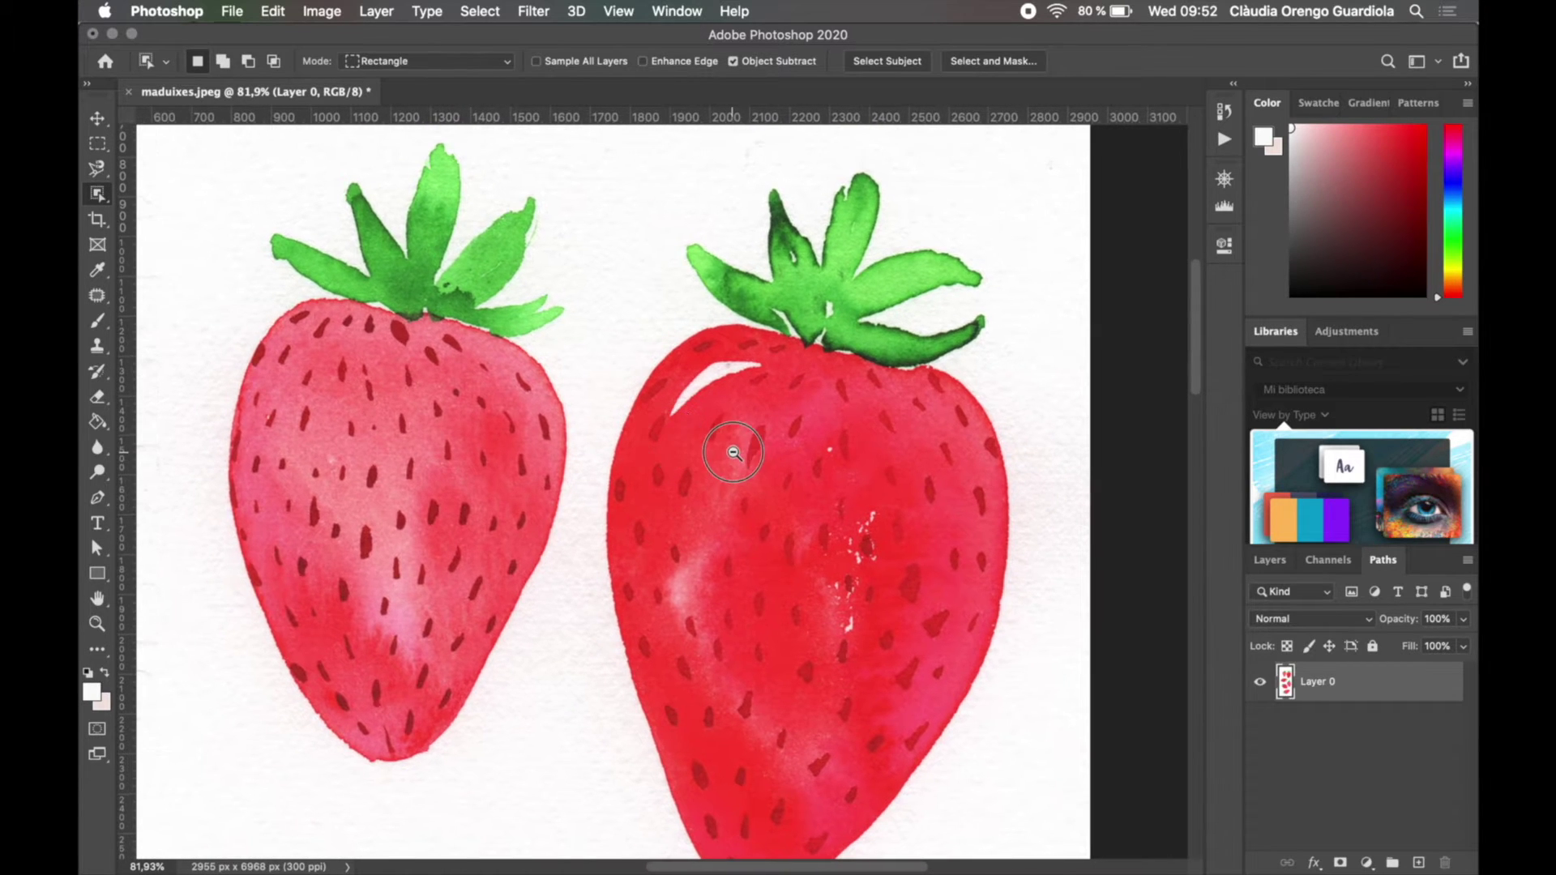
alt+click(726, 446)
alt+click(725, 446)
alt+click(758, 442)
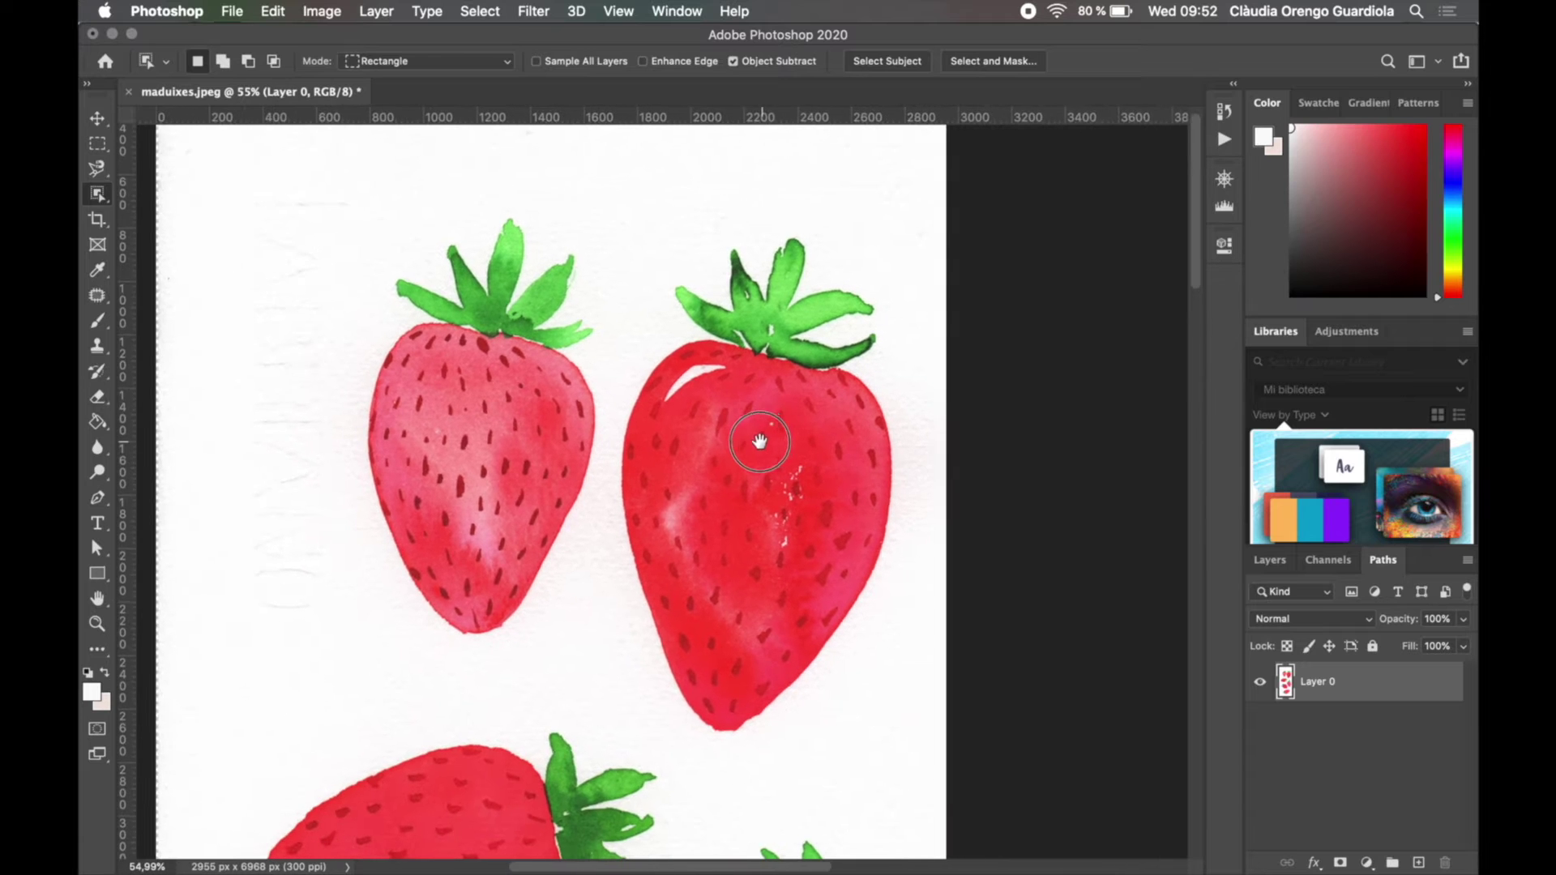
drag(608, 223, 896, 749)
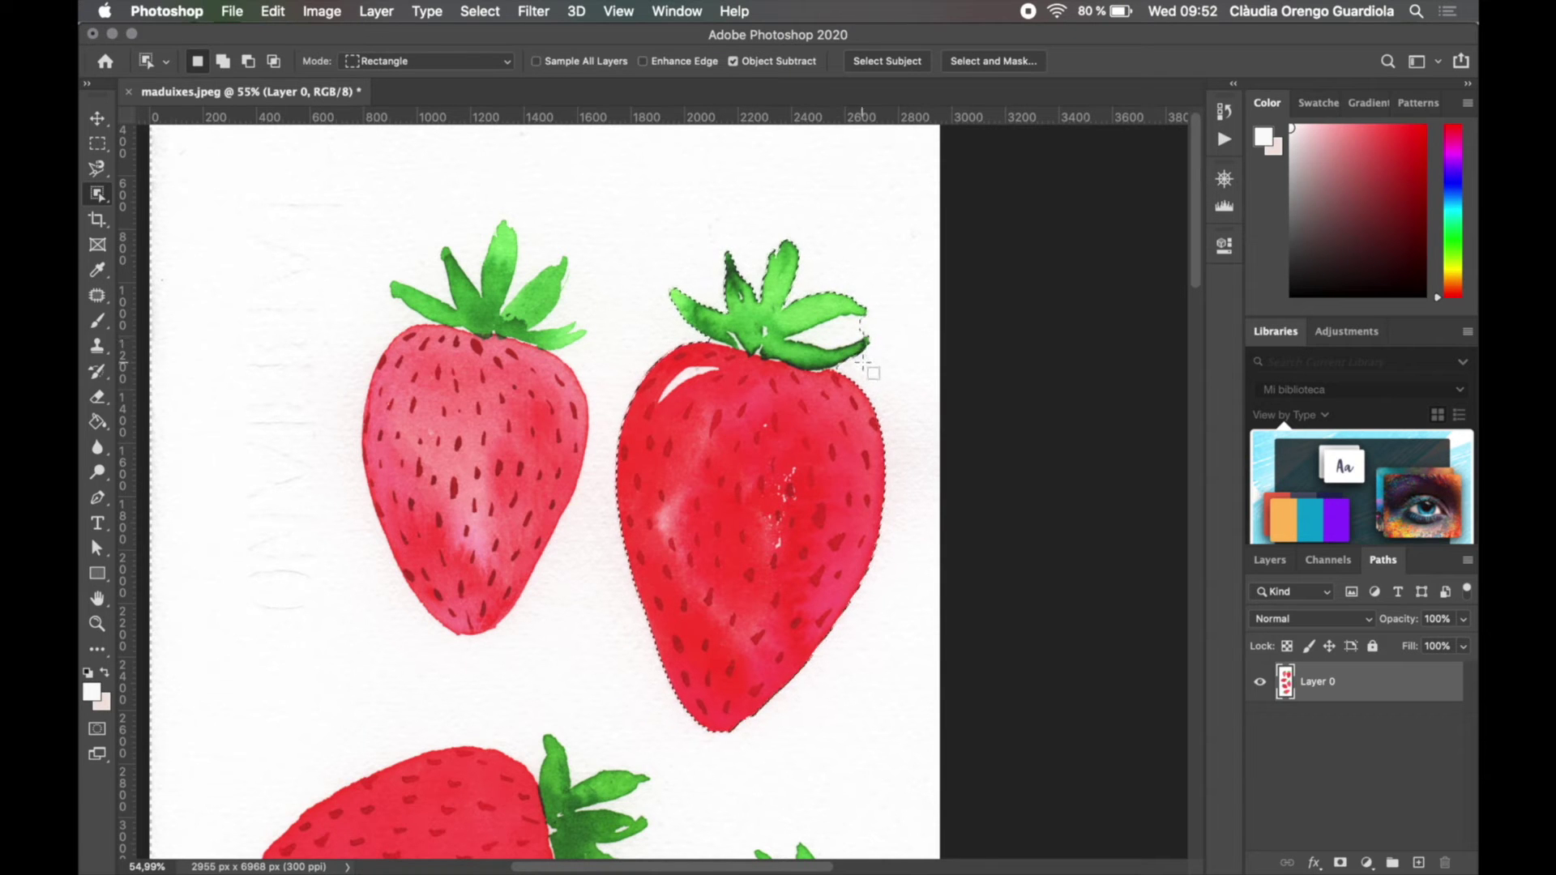
super+click(822, 356)
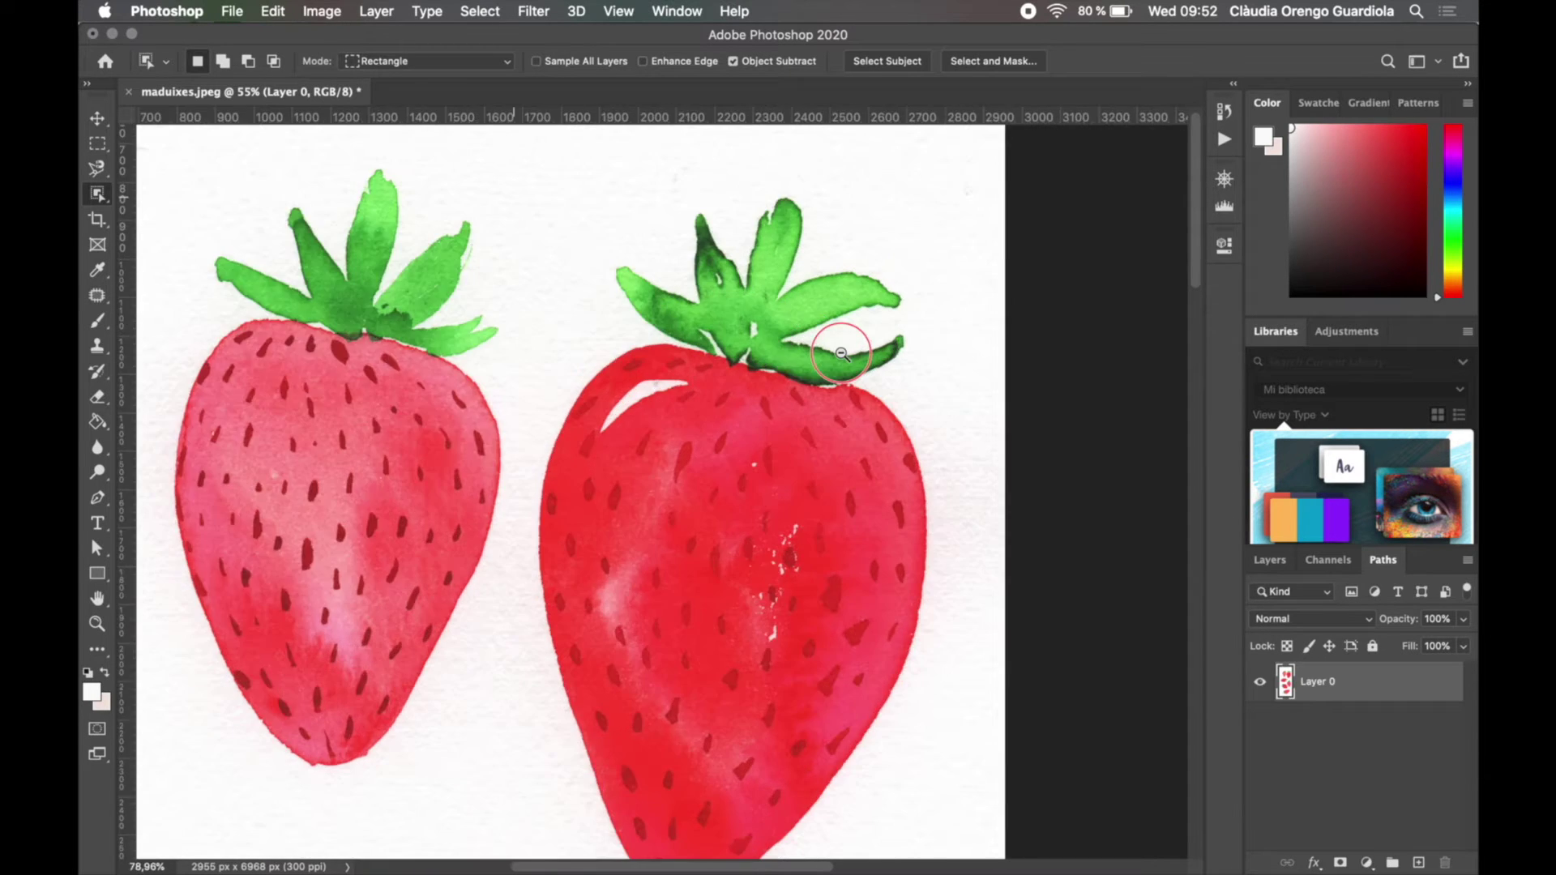
drag(896, 381, 1025, 313)
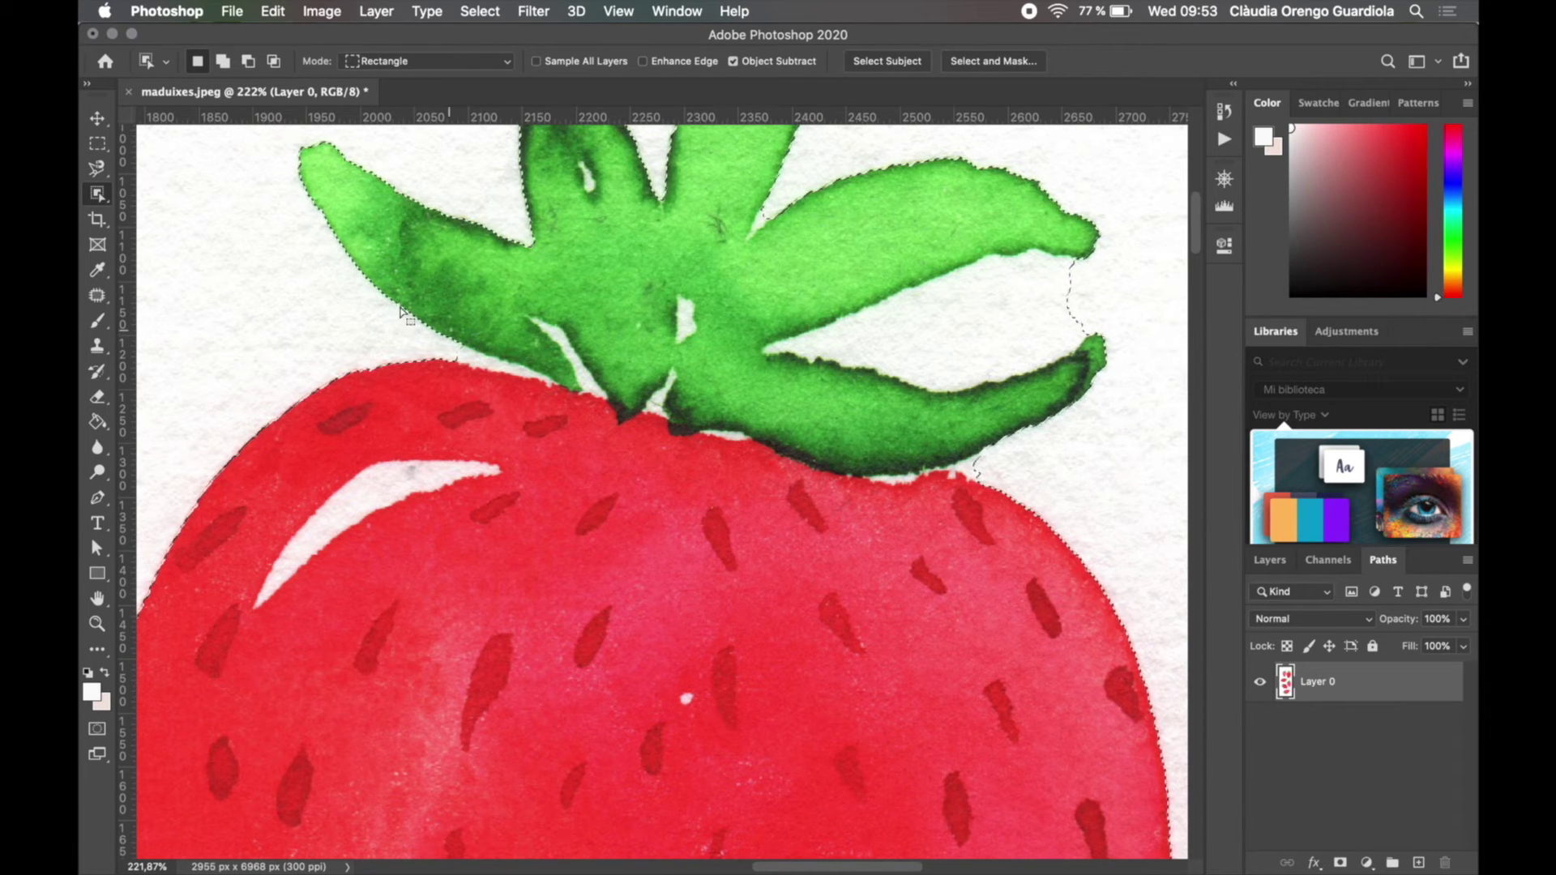
Use Quick Selection in Subtract mode to remove the white gap between the right leaves.
click(105, 200)
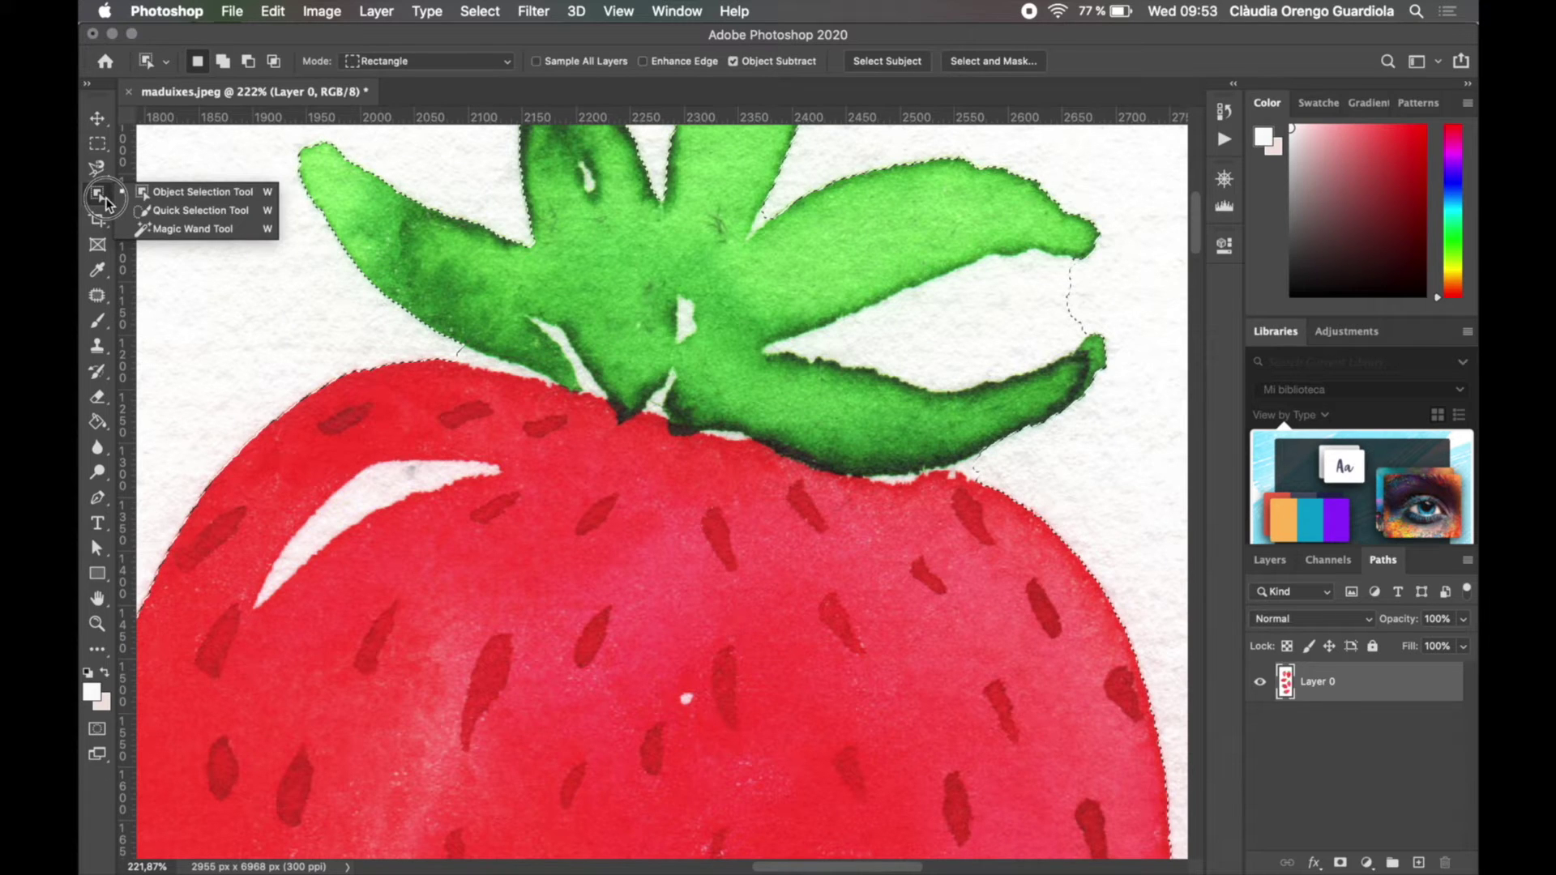
click(188, 212)
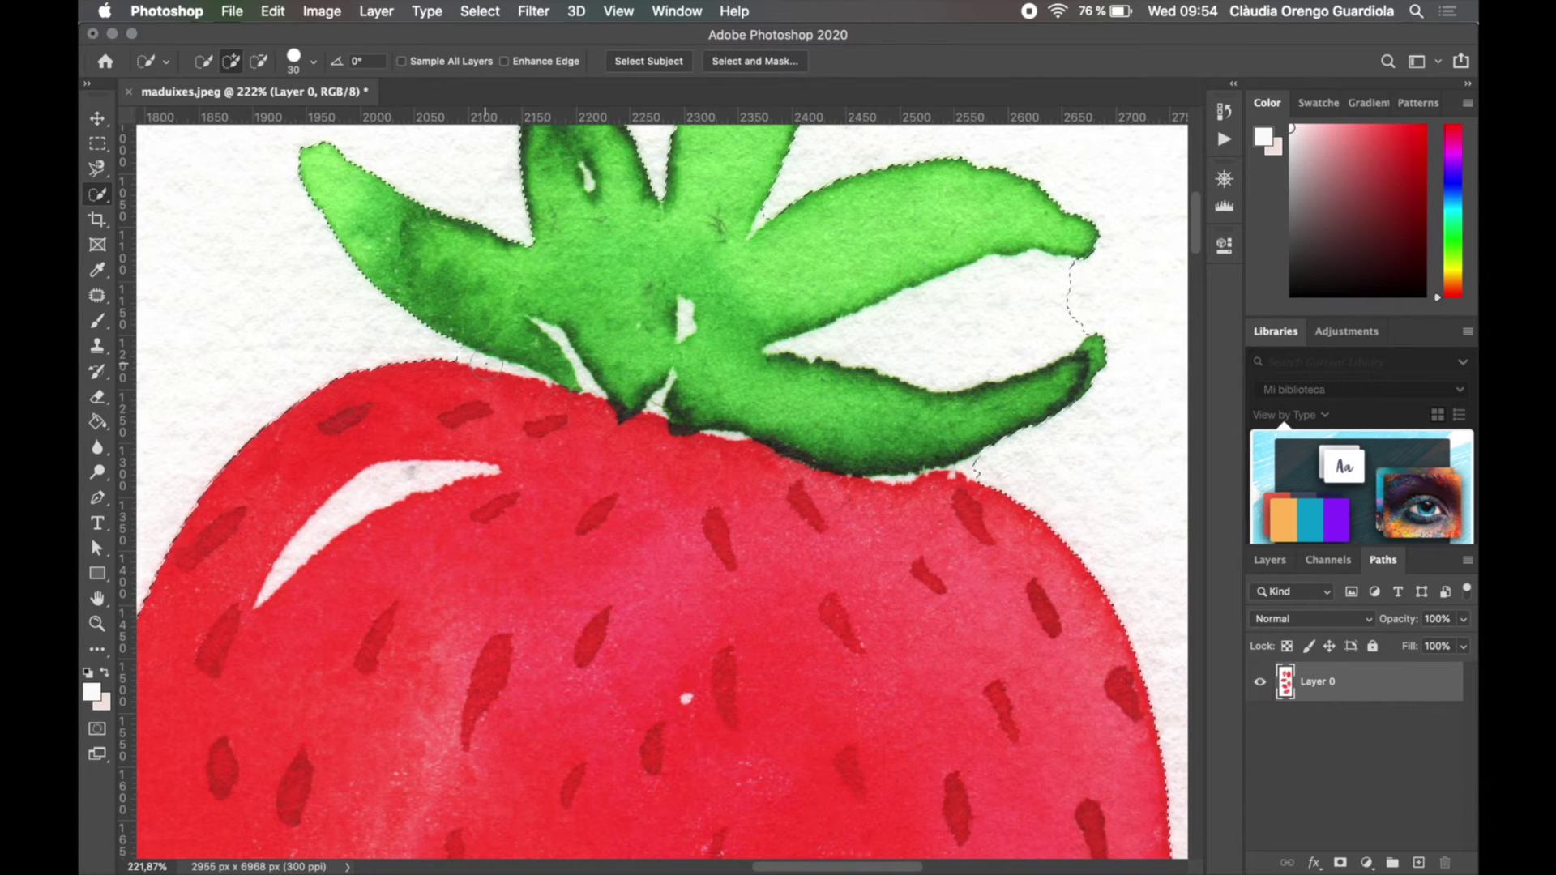
click(257, 66)
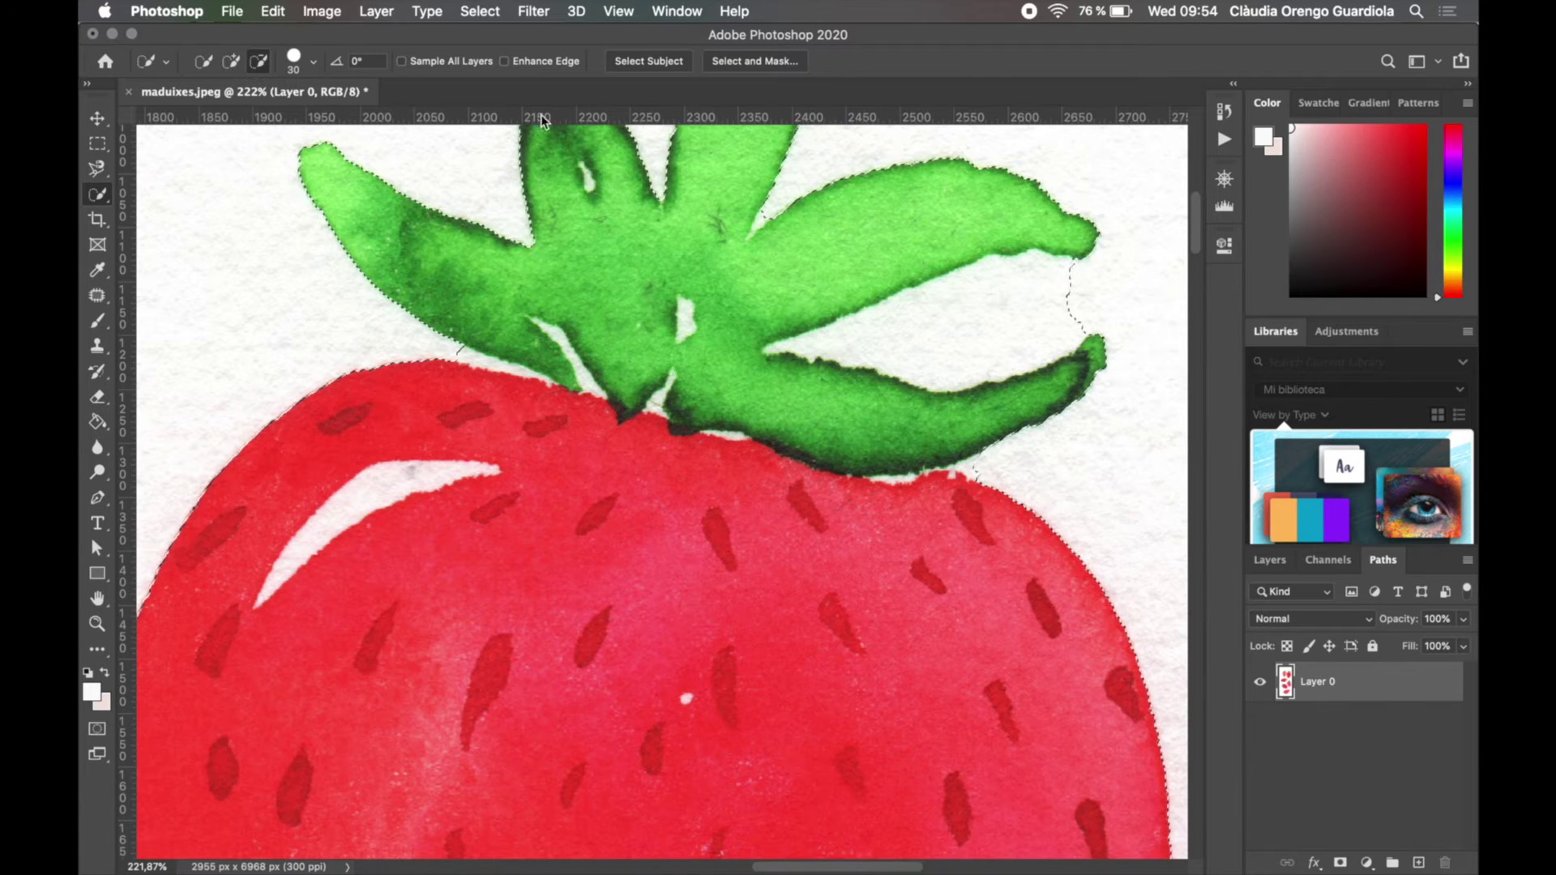
click(937, 332)
Shrink the Quick Selection brush to 10 px and subtract the leaf notch and white hole.
click(314, 63)
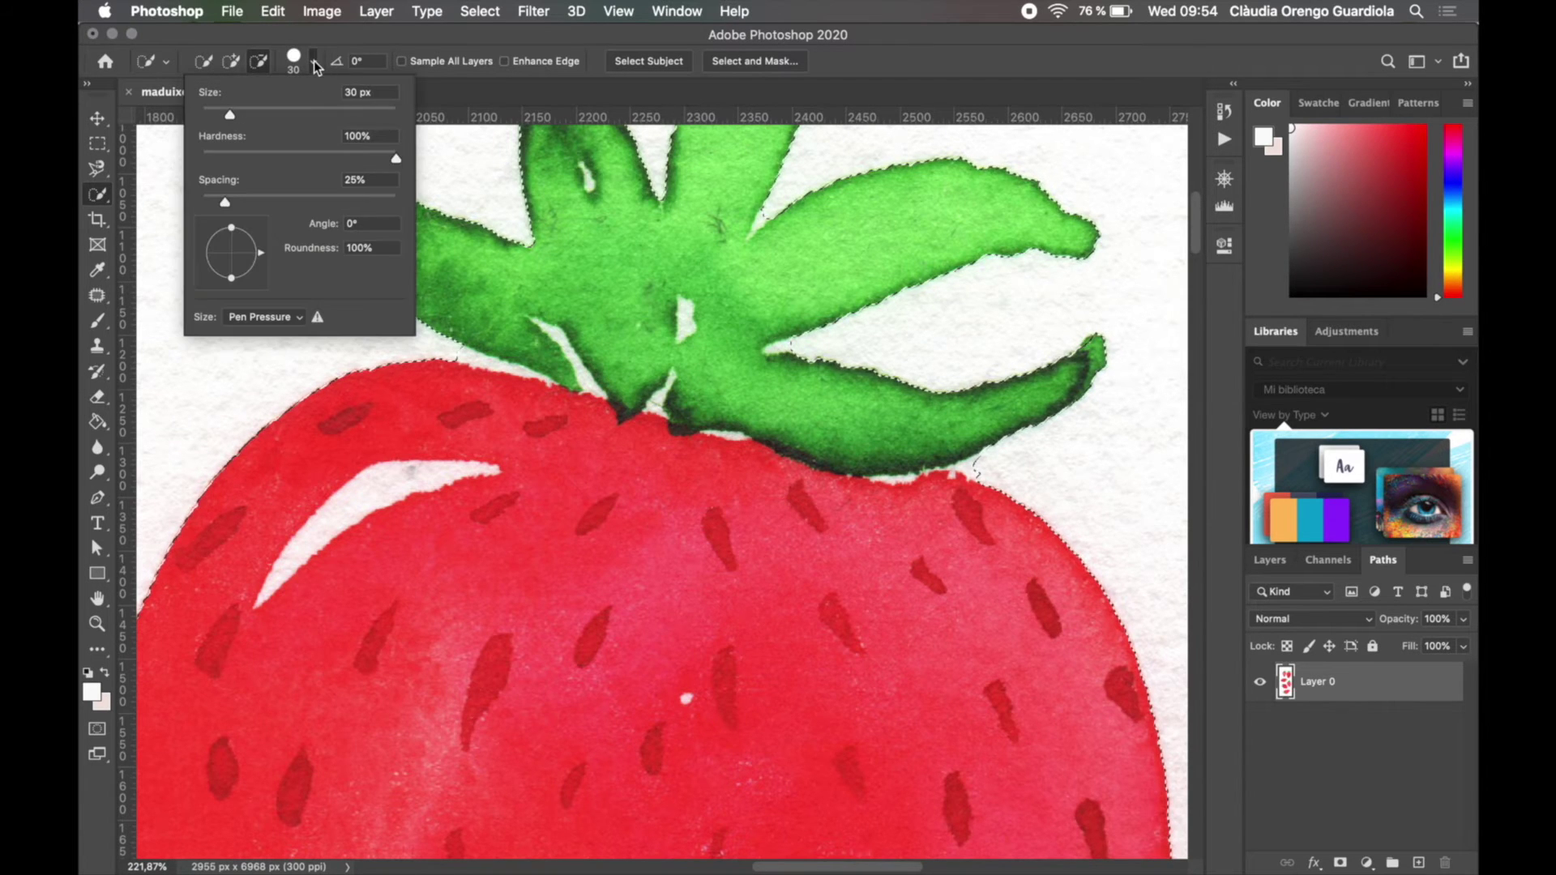
drag(214, 113, 212, 114)
key(Return)
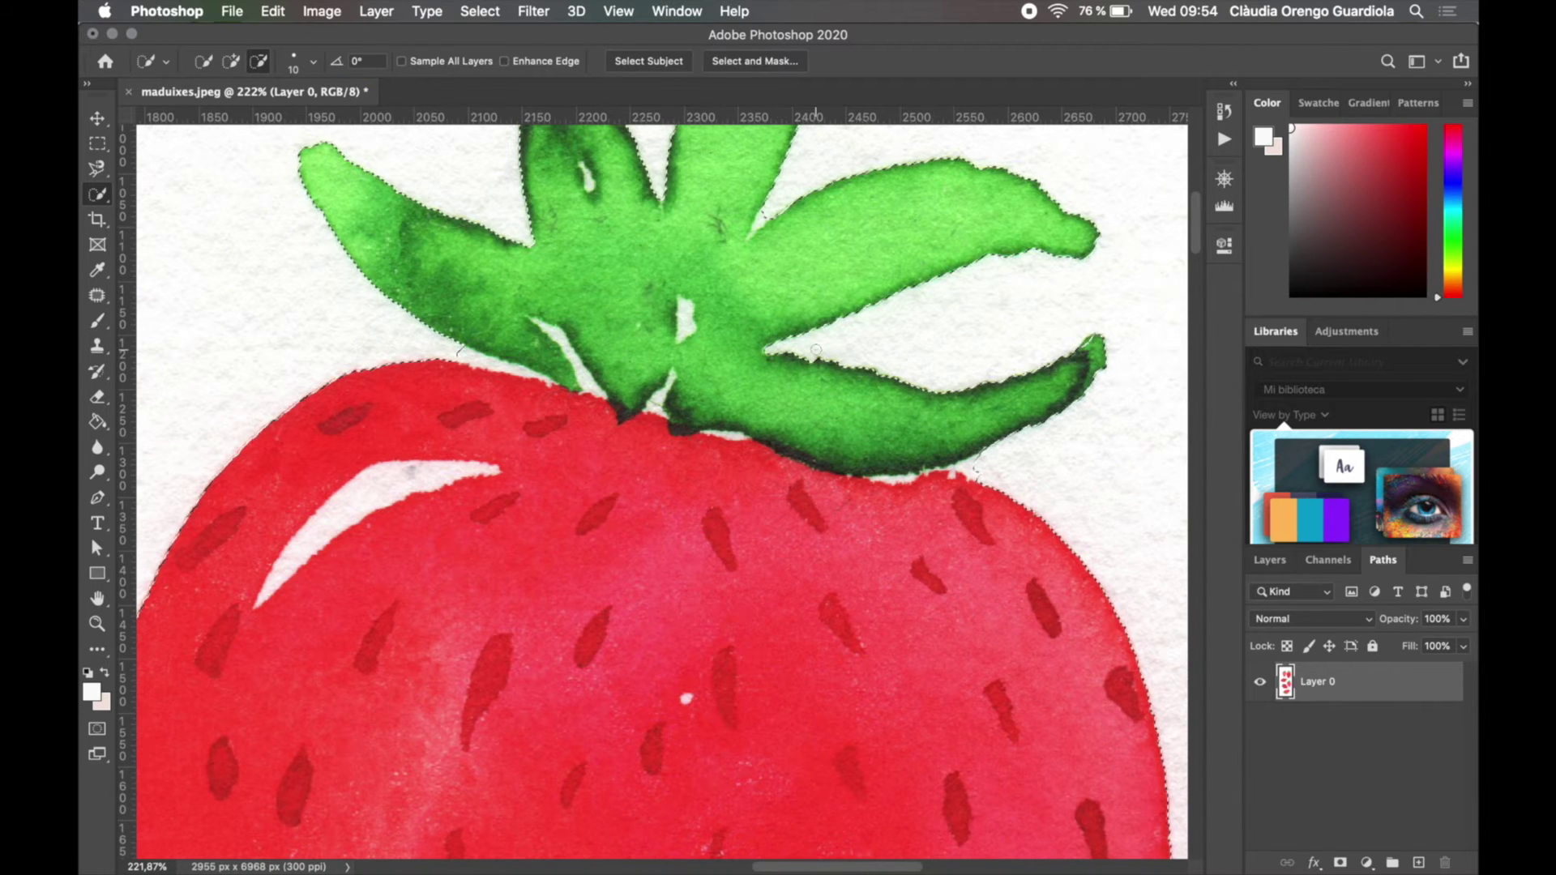
click(760, 221)
click(683, 315)
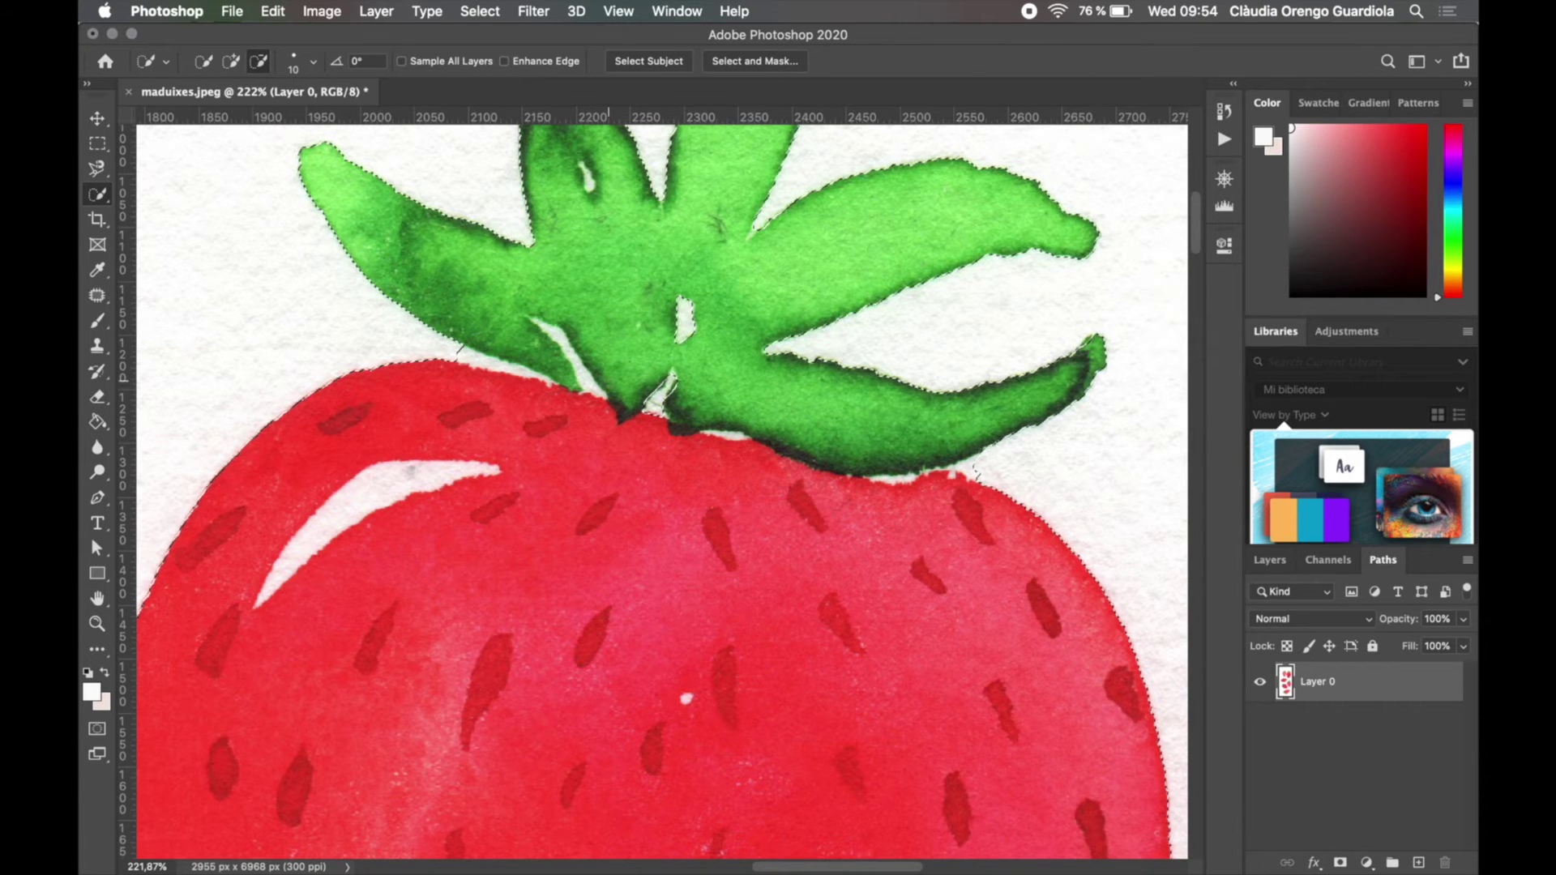
click(591, 379)
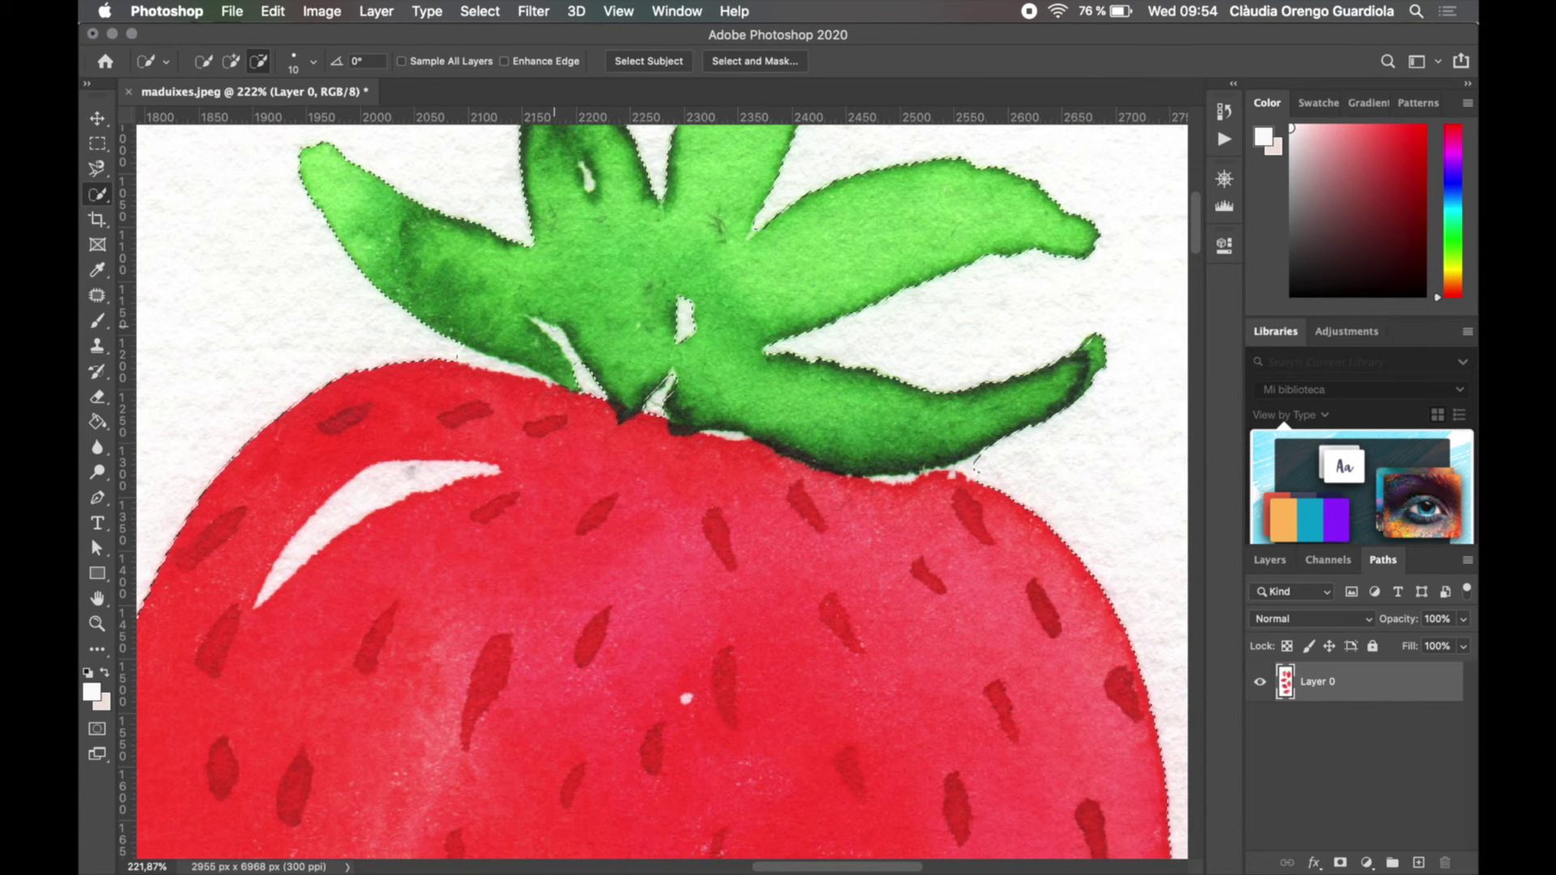
Subtract the white sliver between the leaves and repair its tip in Add mode.
click(553, 325)
click(552, 332)
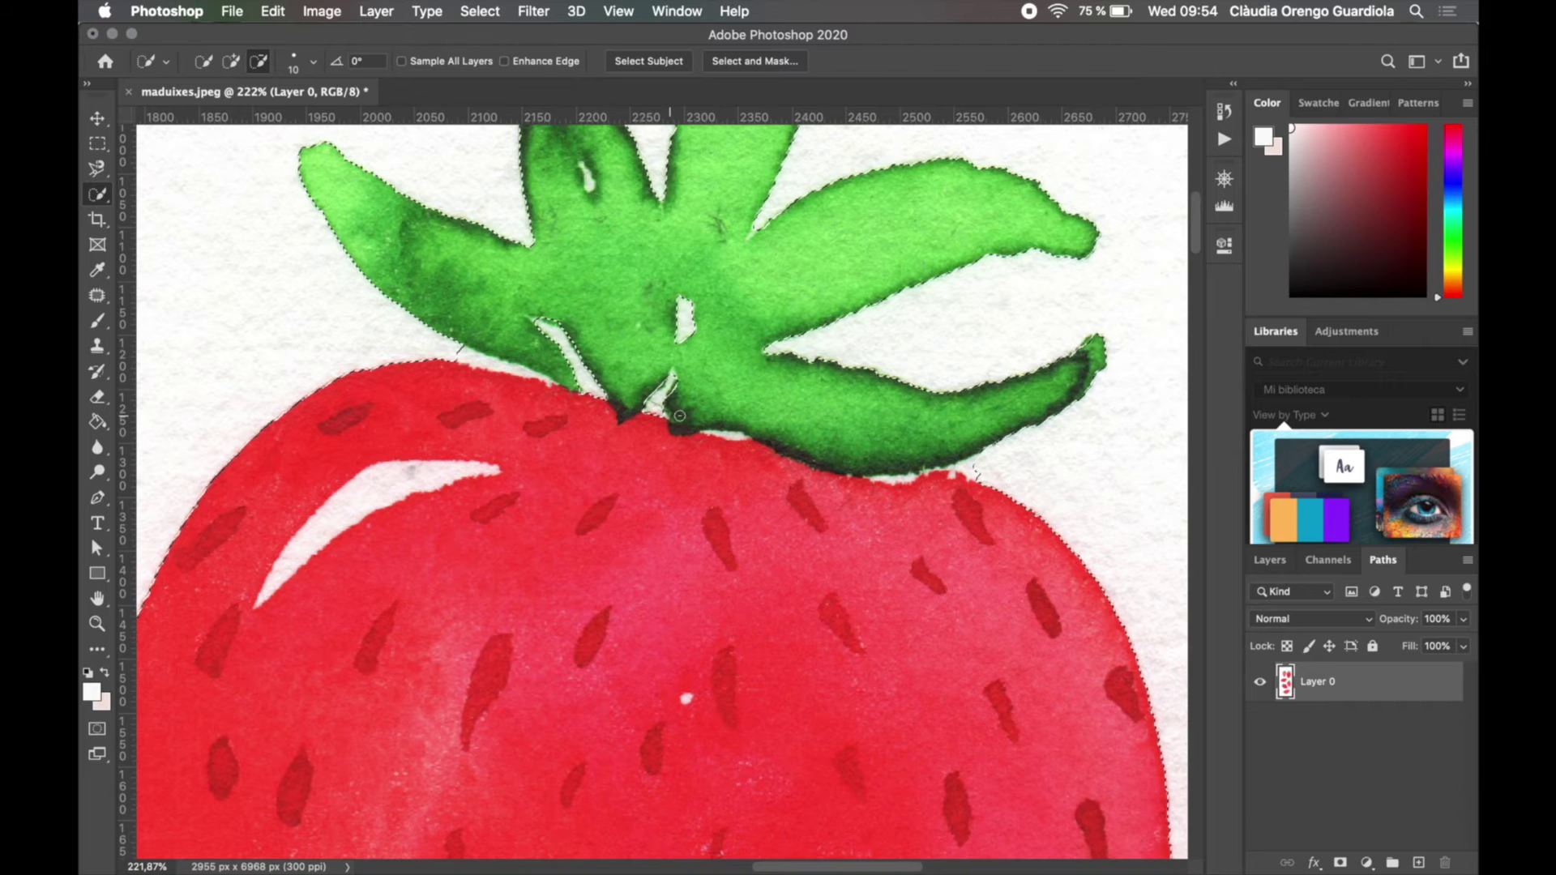
scroll(588, 349, up, 6)
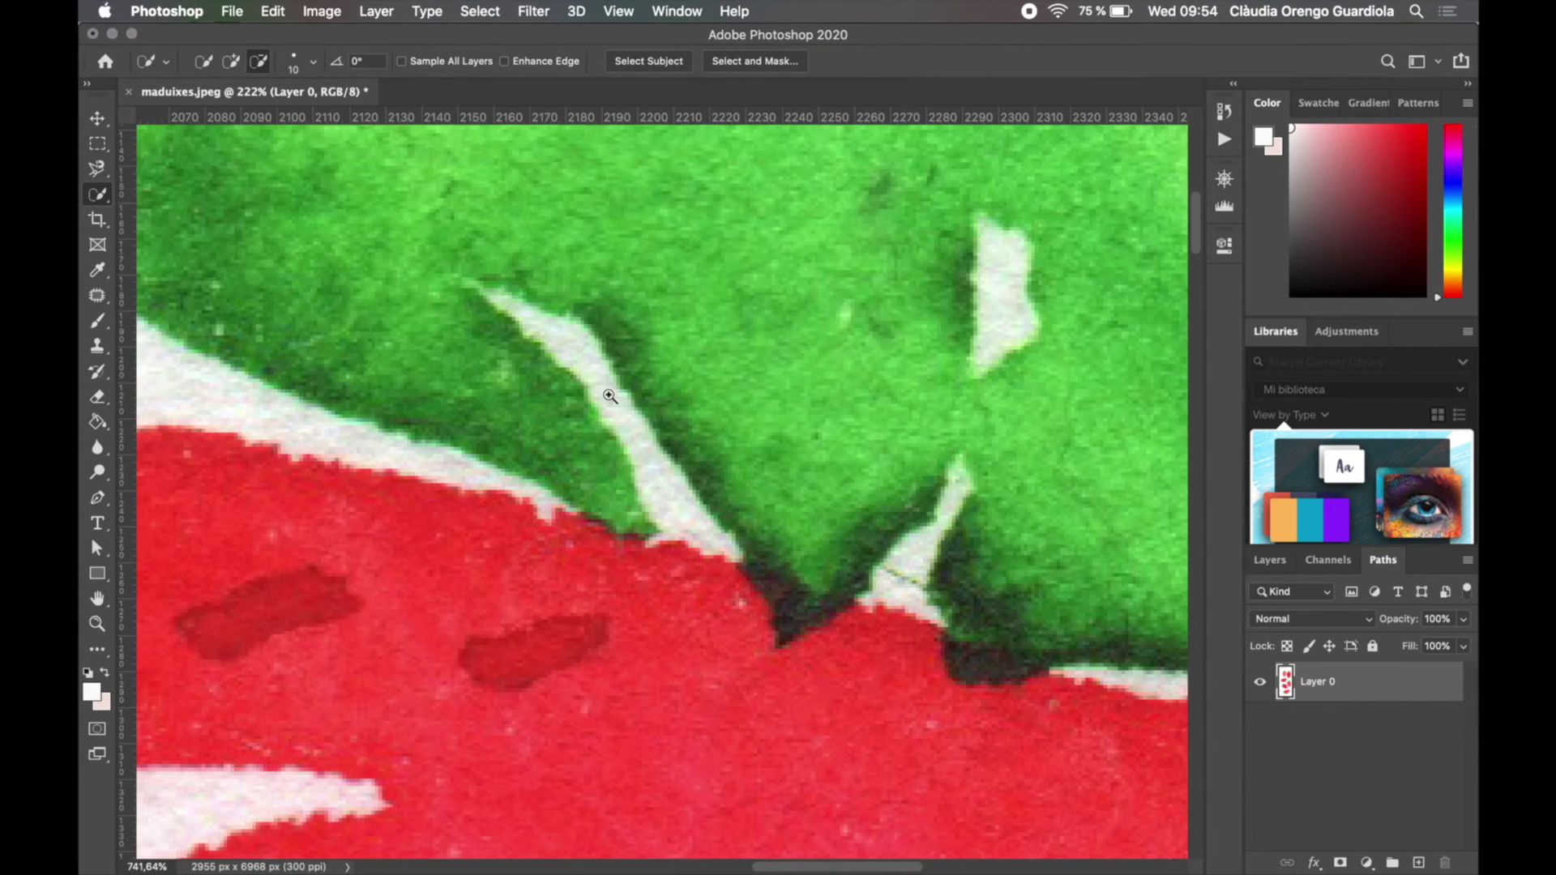
click(502, 258)
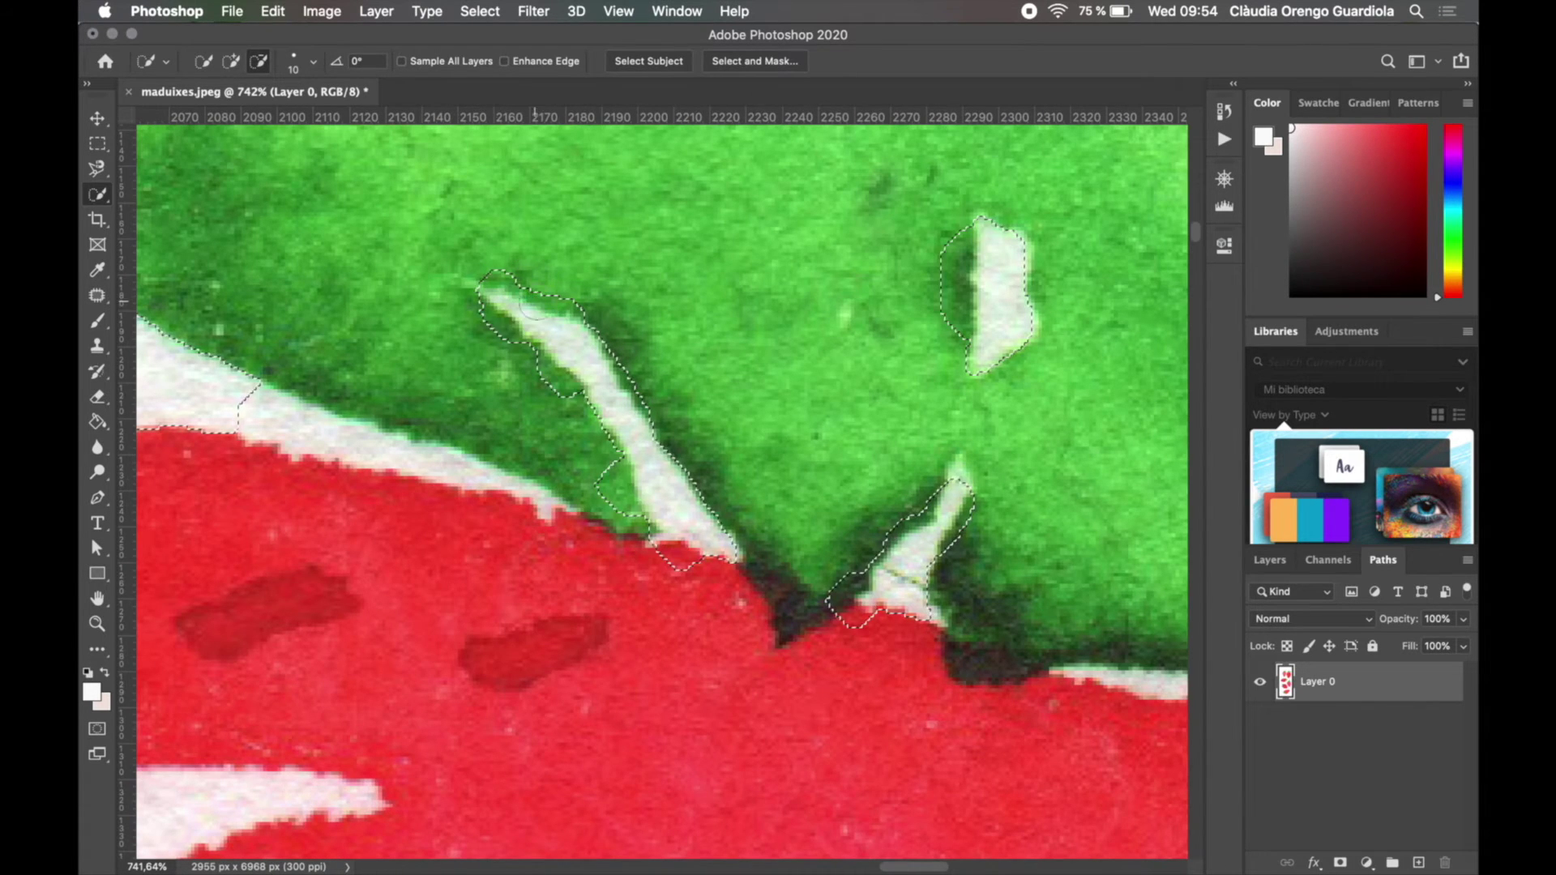
click(231, 61)
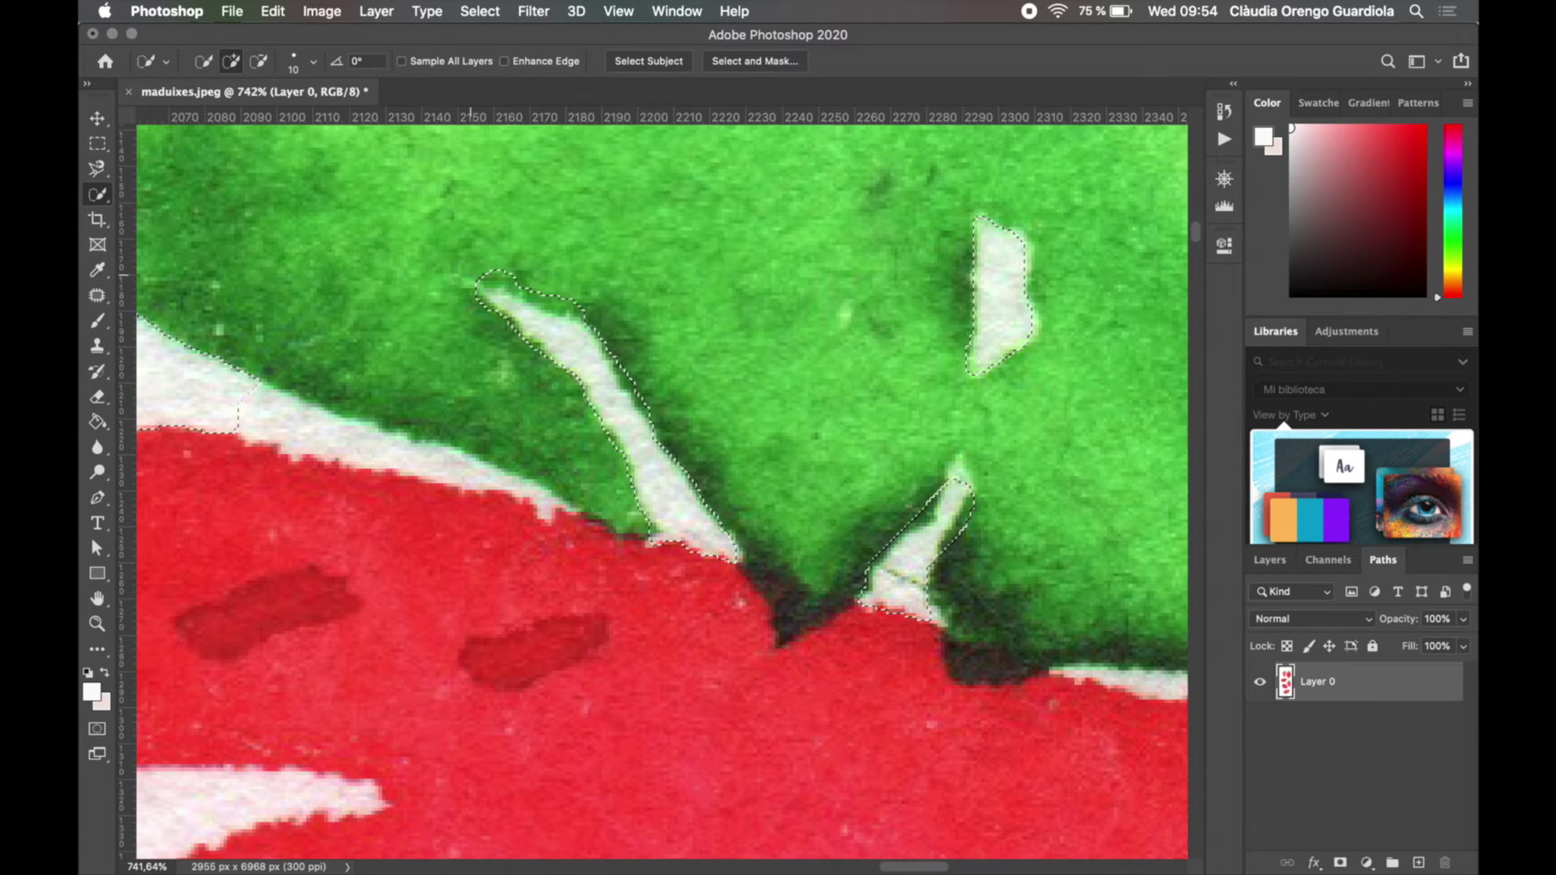
alt+click(521, 306)
Zoom back out from the close-up to see both strawberries.
drag(877, 535, 773, 489)
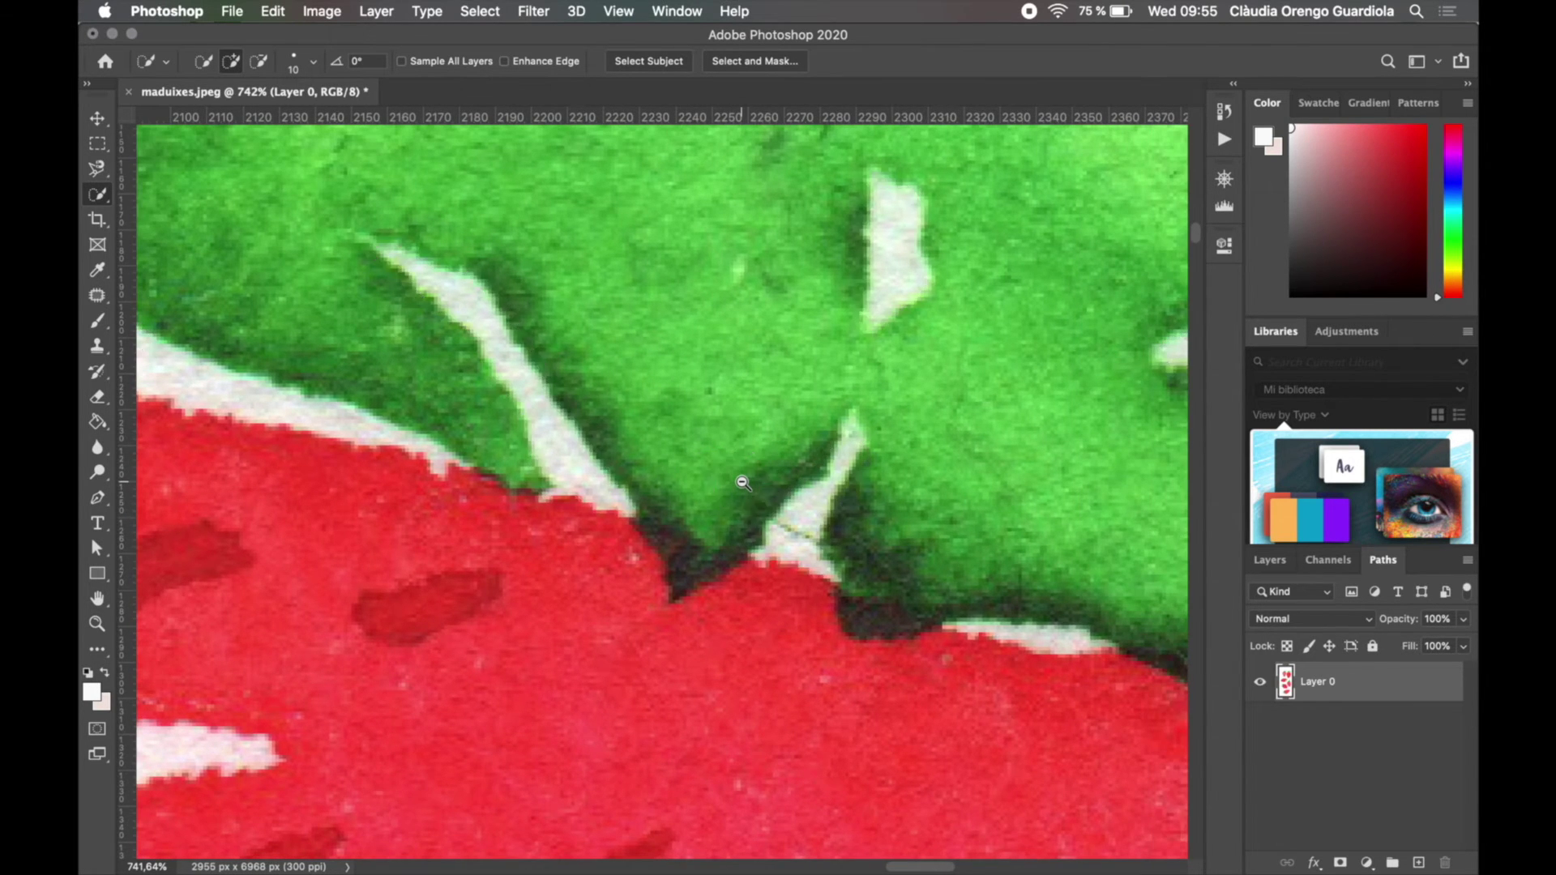
alt+click(742, 483)
alt+click(742, 483)
alt+click(742, 483)
alt+click(742, 483)
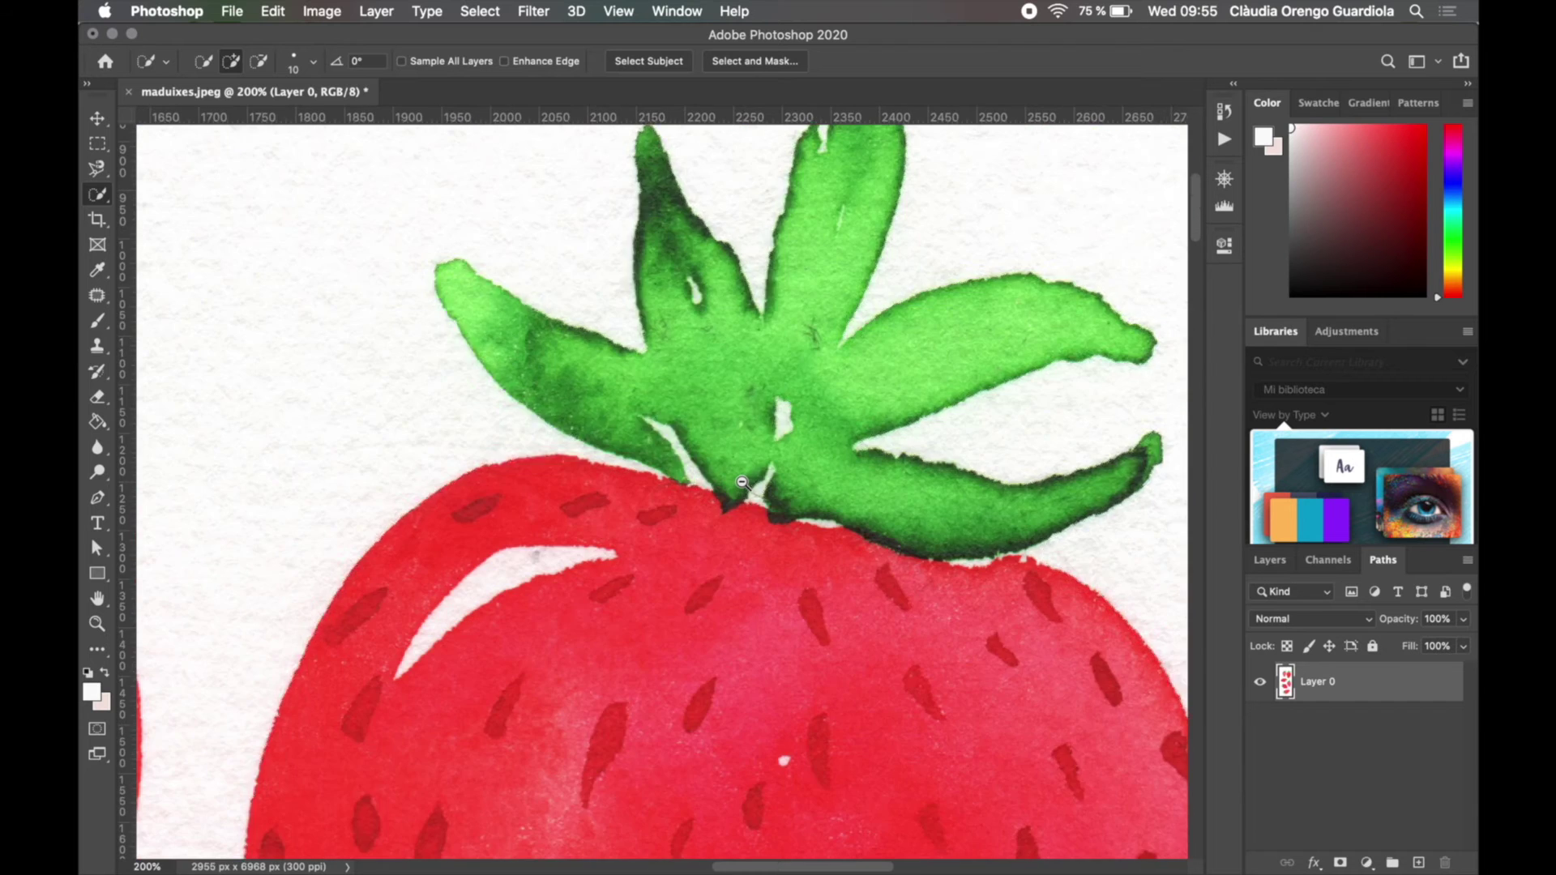
alt+click(742, 483)
alt+click(741, 483)
alt+click(741, 483)
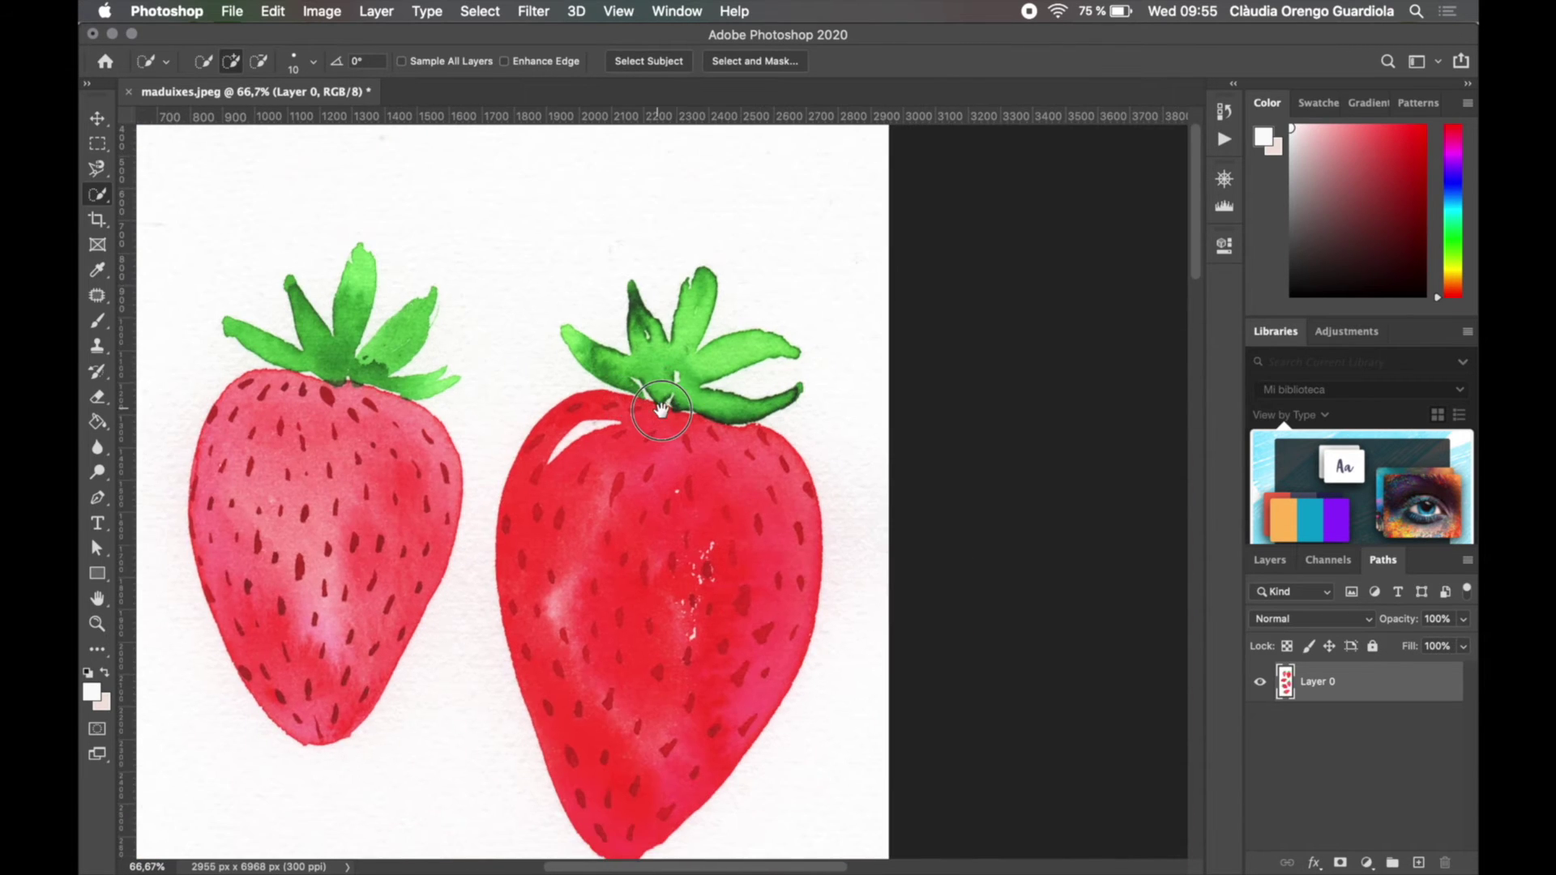
Keep Quick Selection as the tool and deselect the right strawberry with Cmd+D.
drag(685, 424, 661, 394)
click(661, 394)
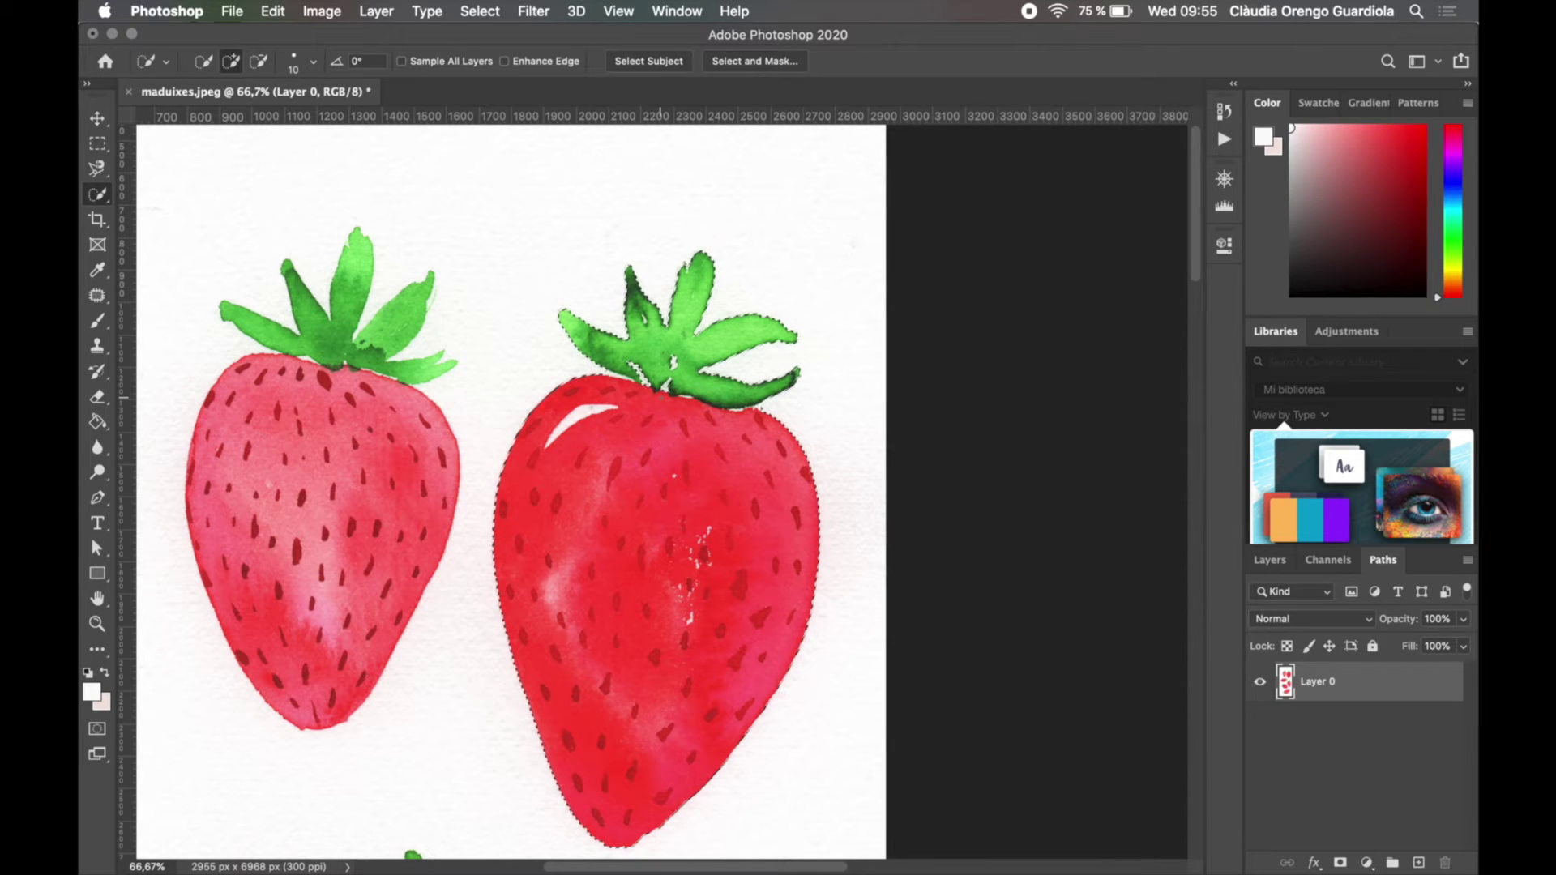
mouse_move(99, 196)
mouse_down()
mouse_move(141, 193)
mouse_move(161, 215)
mouse_up()
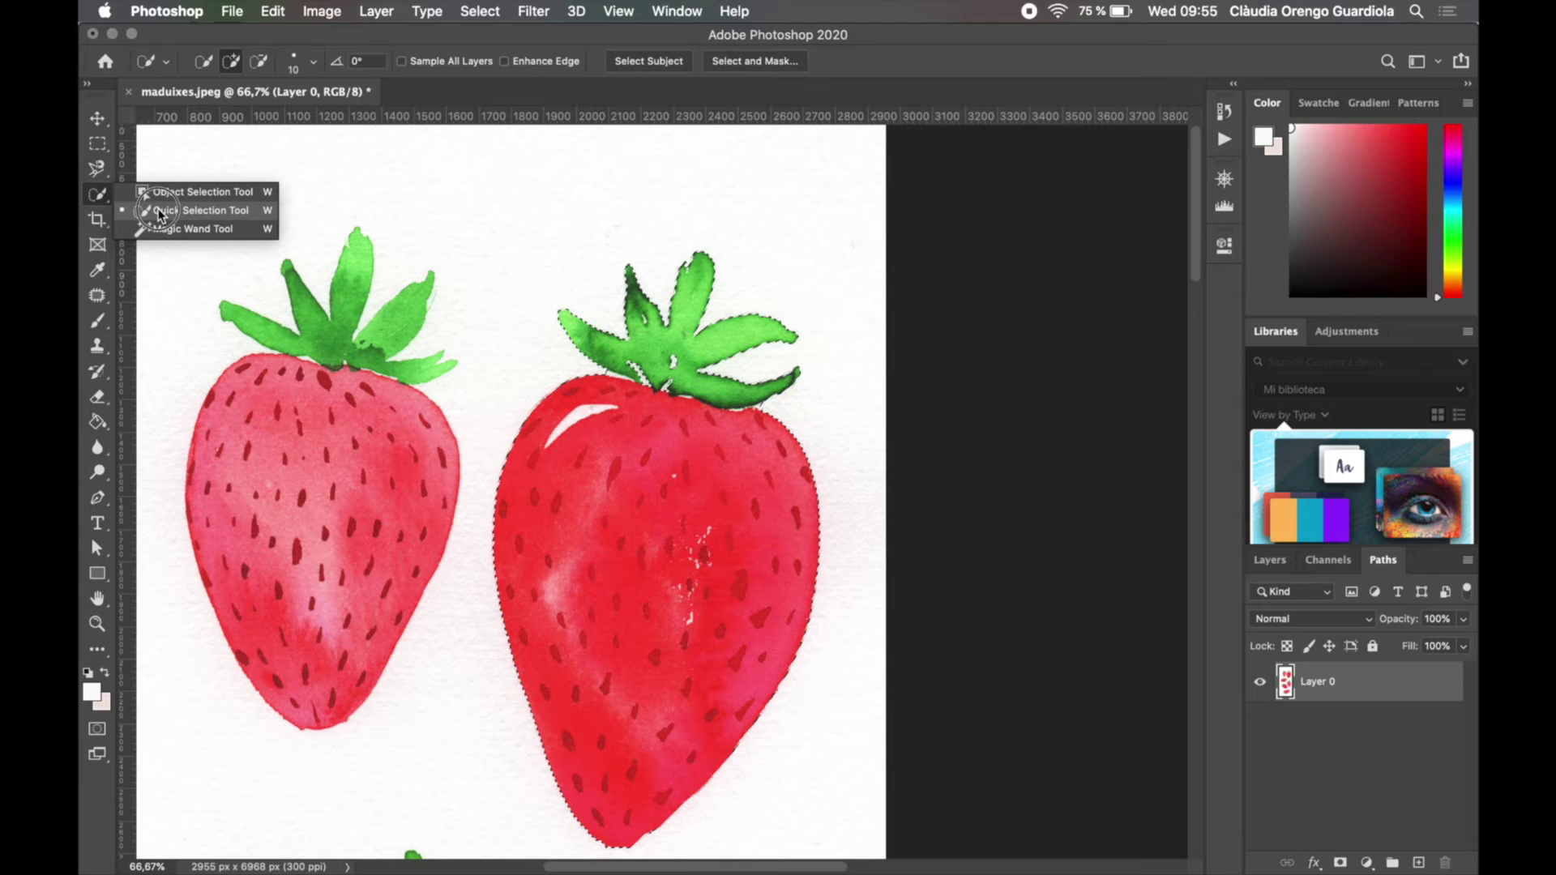
click(160, 211)
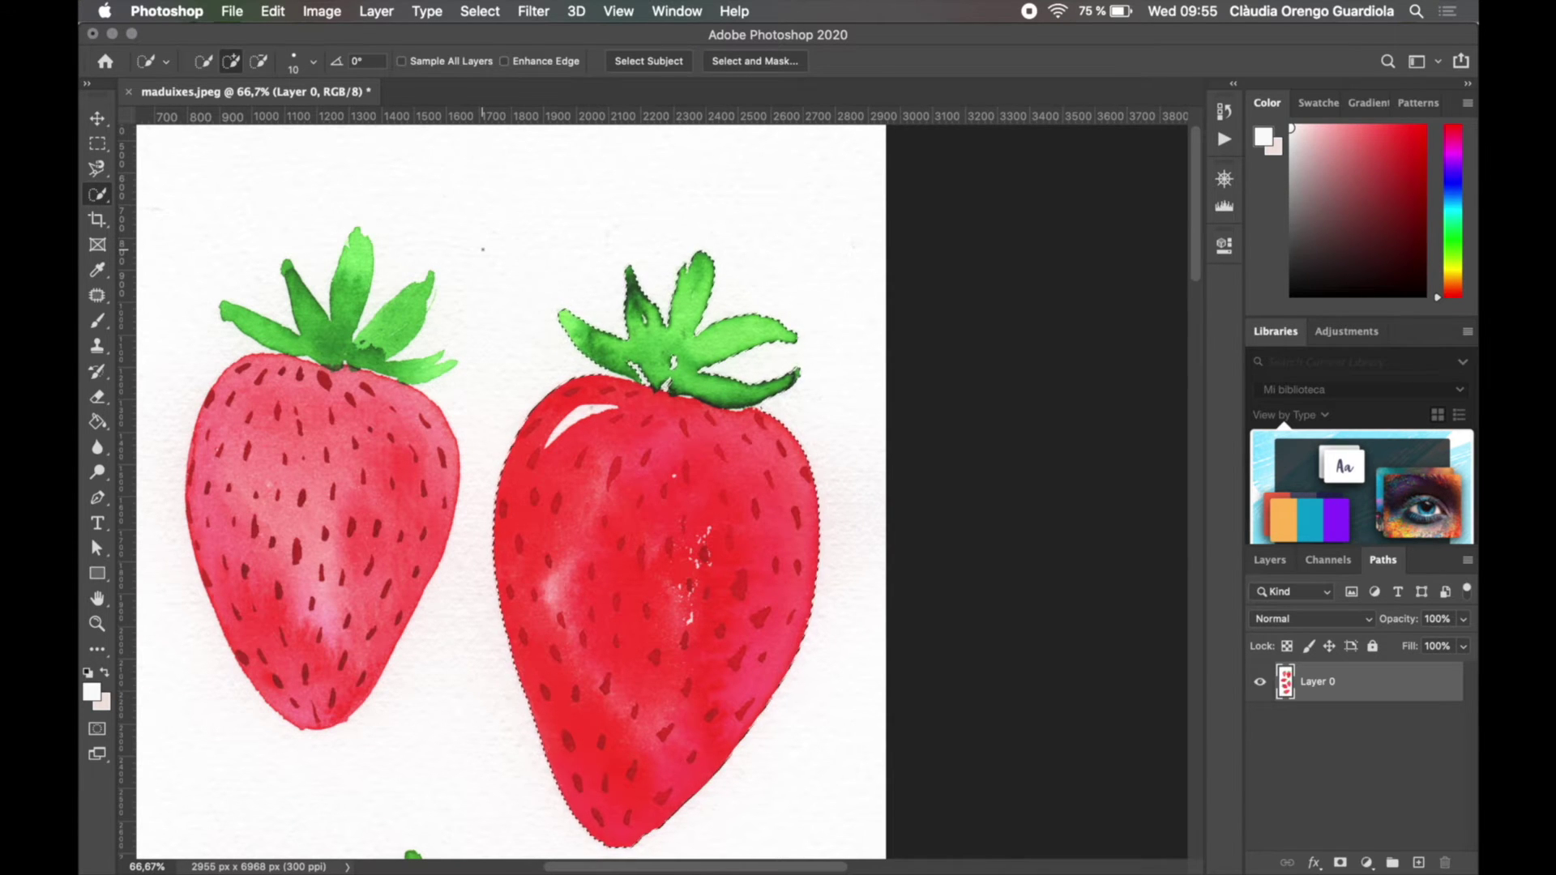
key(super+d)
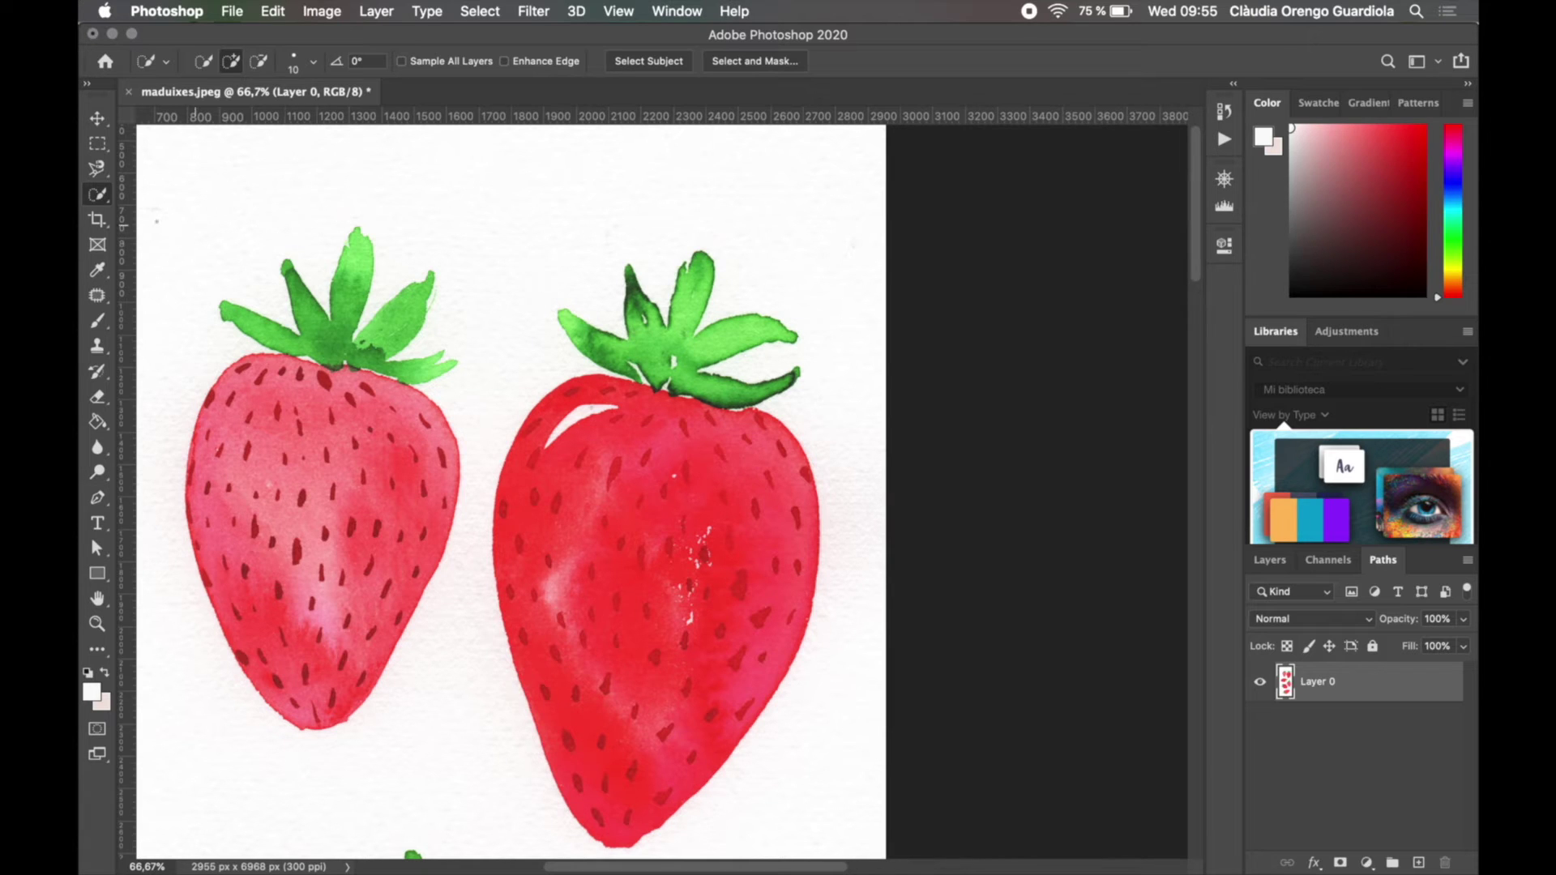
Switch to the Magic Wand and select the right strawberry's red body.
right_click(98, 198)
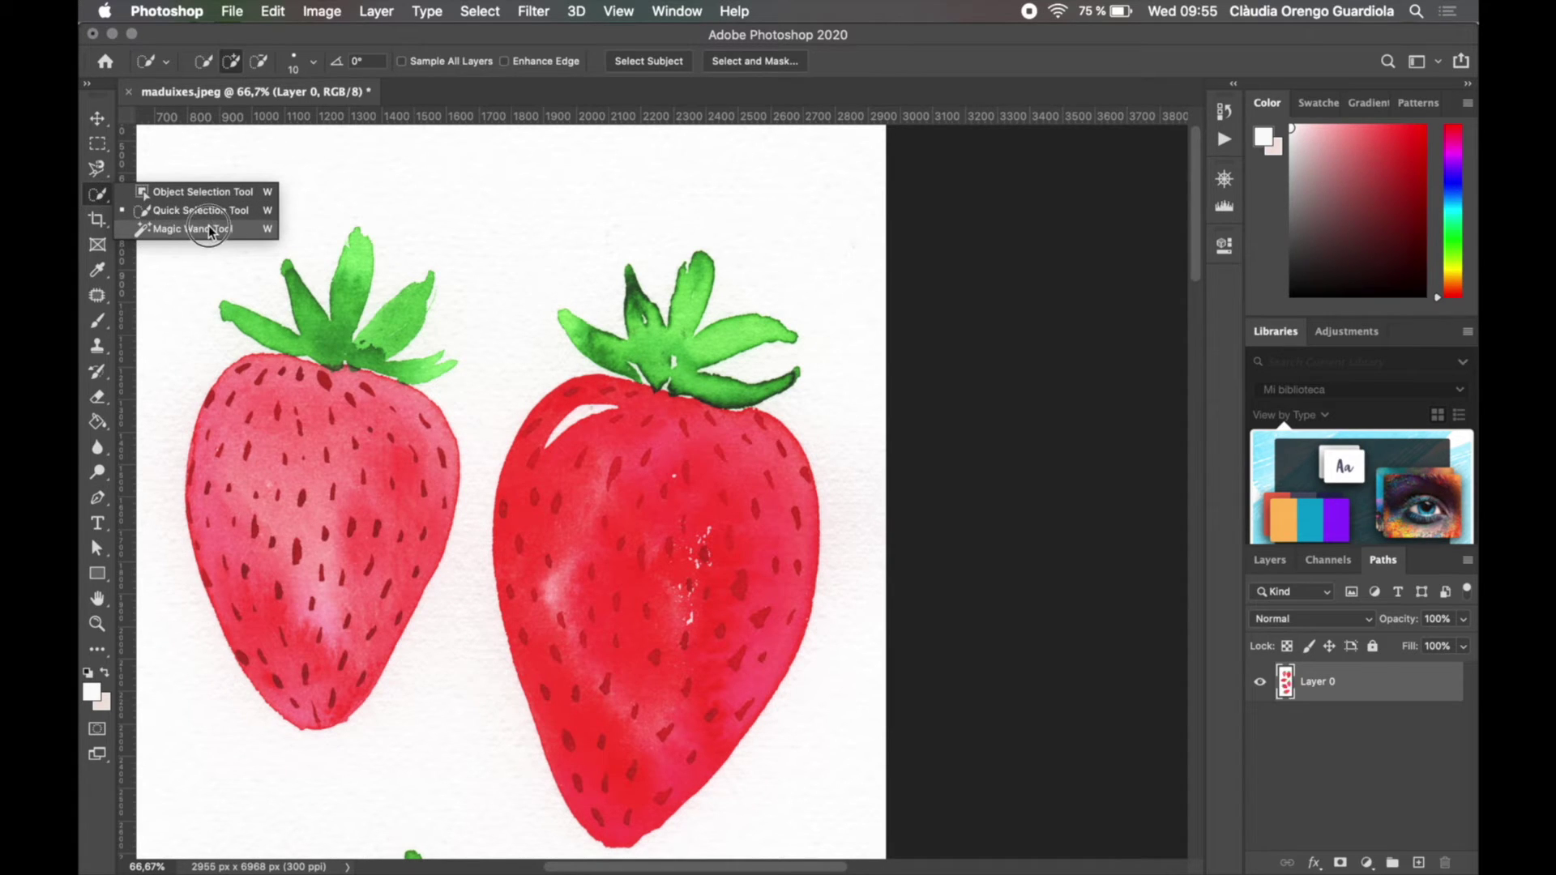
click(170, 229)
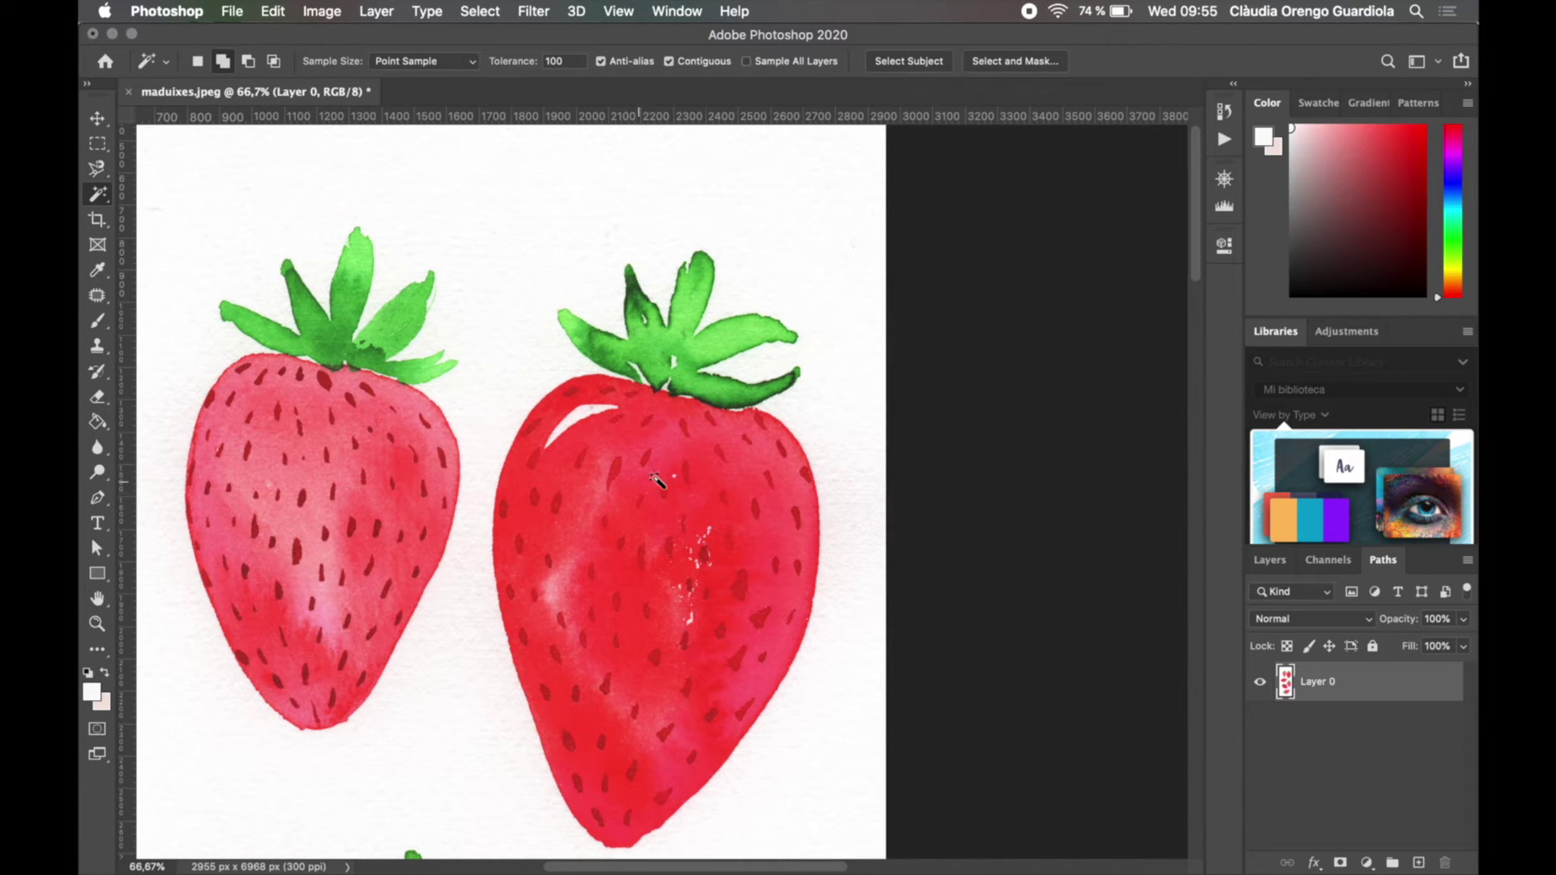
click(730, 498)
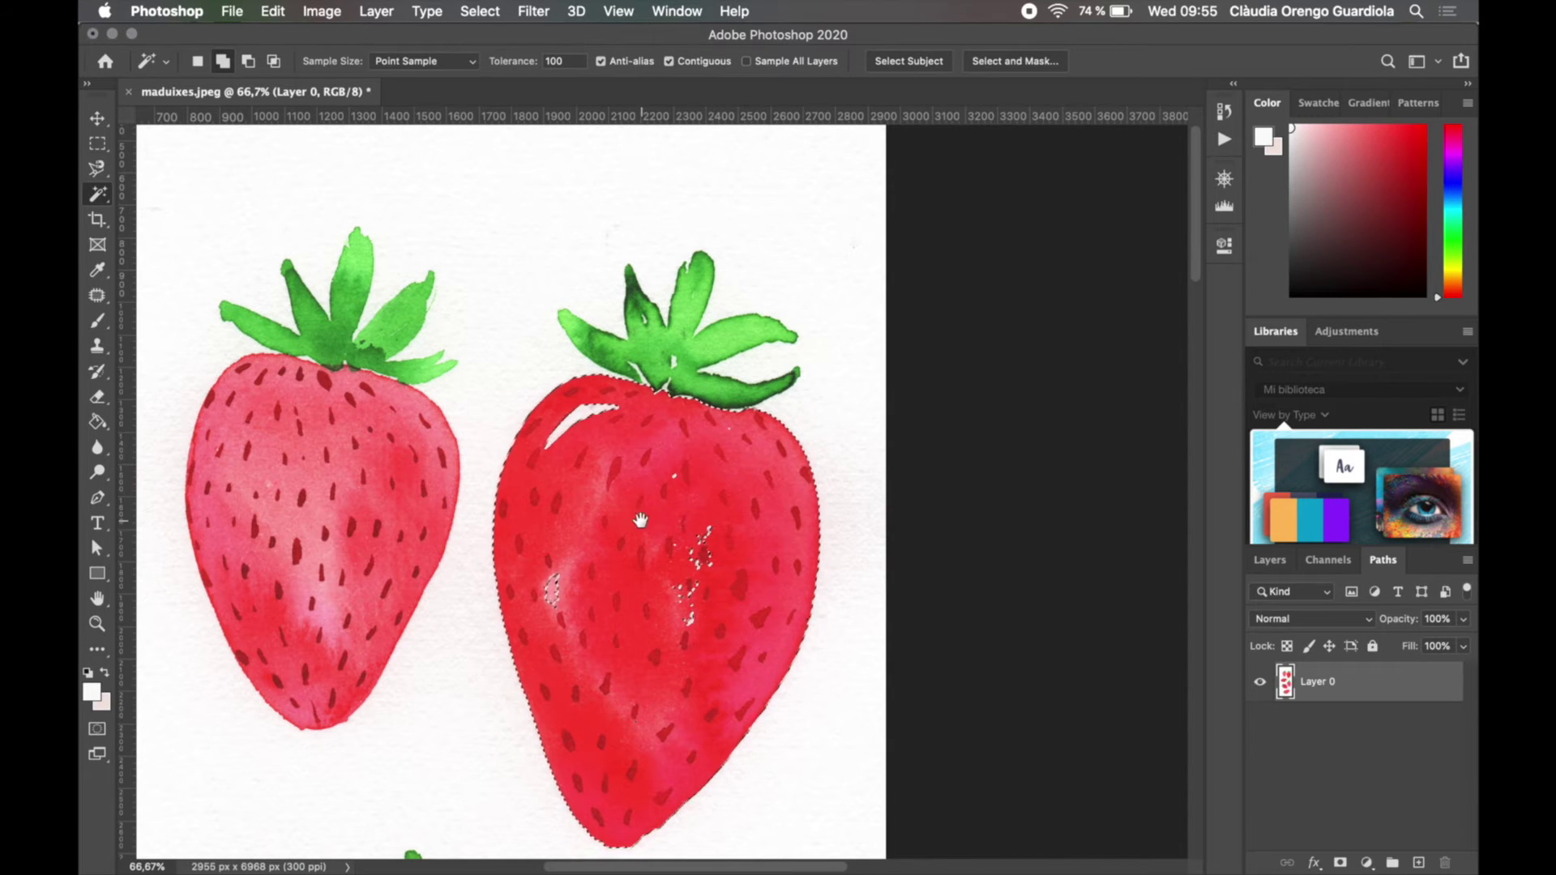
scroll(696, 539, up, 6)
drag(677, 634, 643, 538)
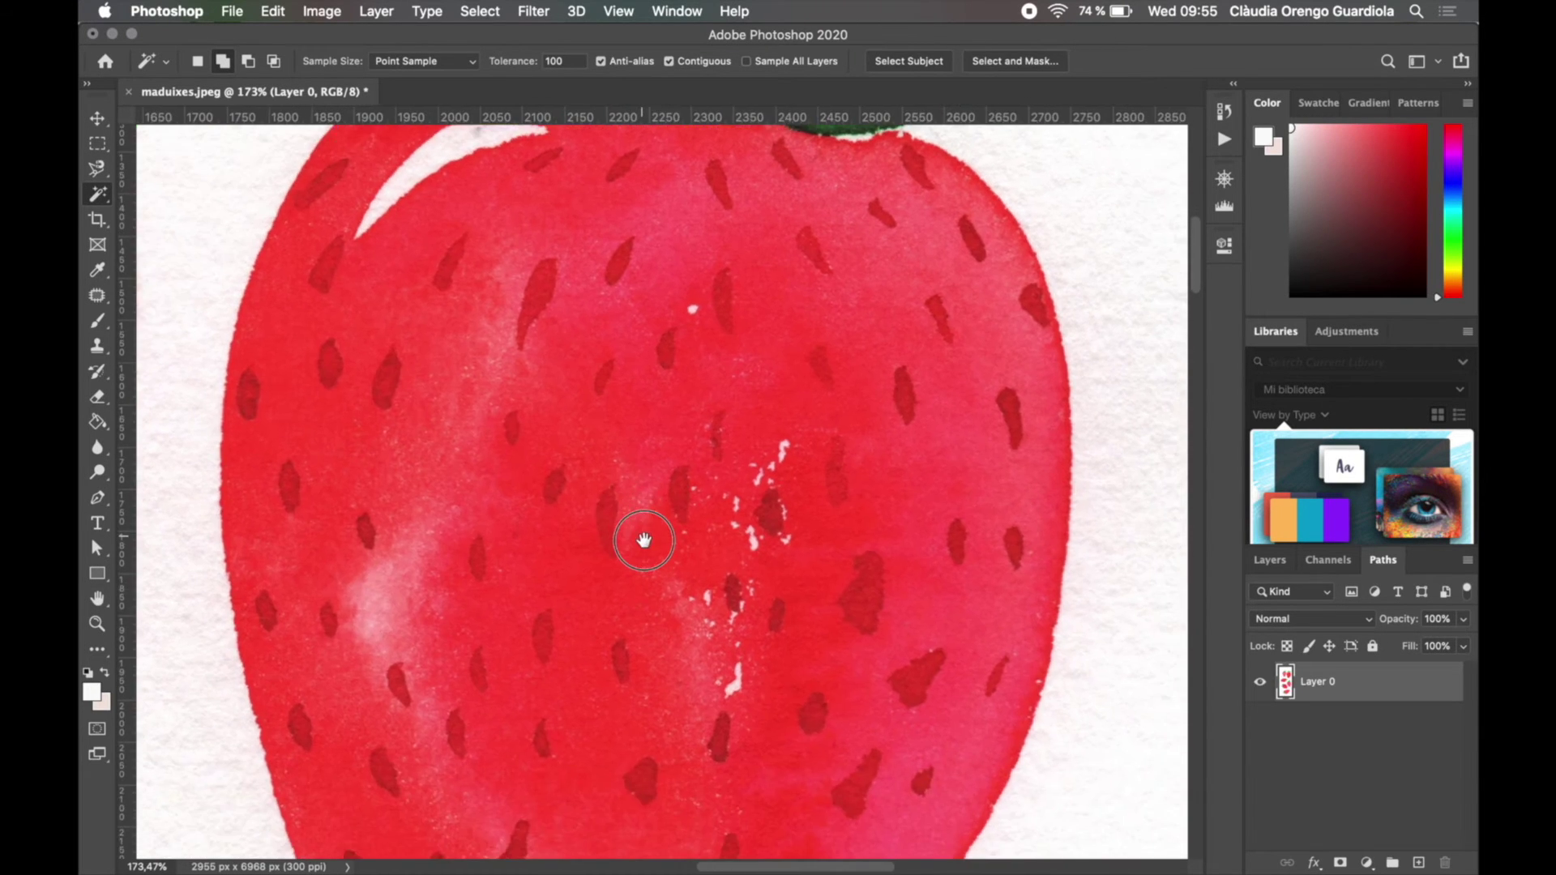
Add the white speck to the selection and subtract the white highlight.
click(696, 273)
drag(697, 274, 677, 417)
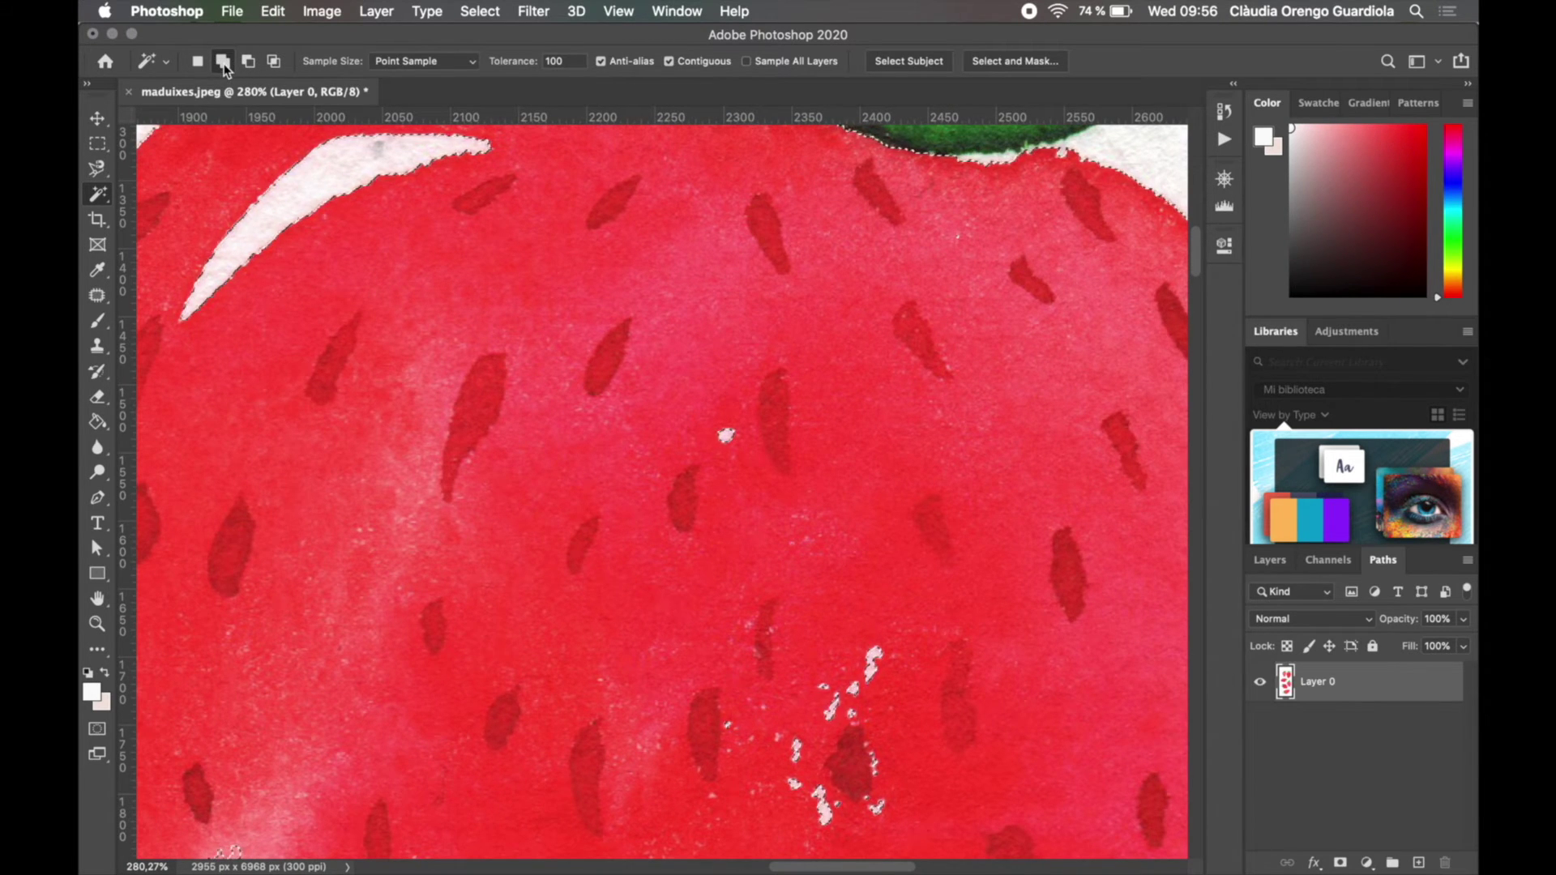
click(726, 435)
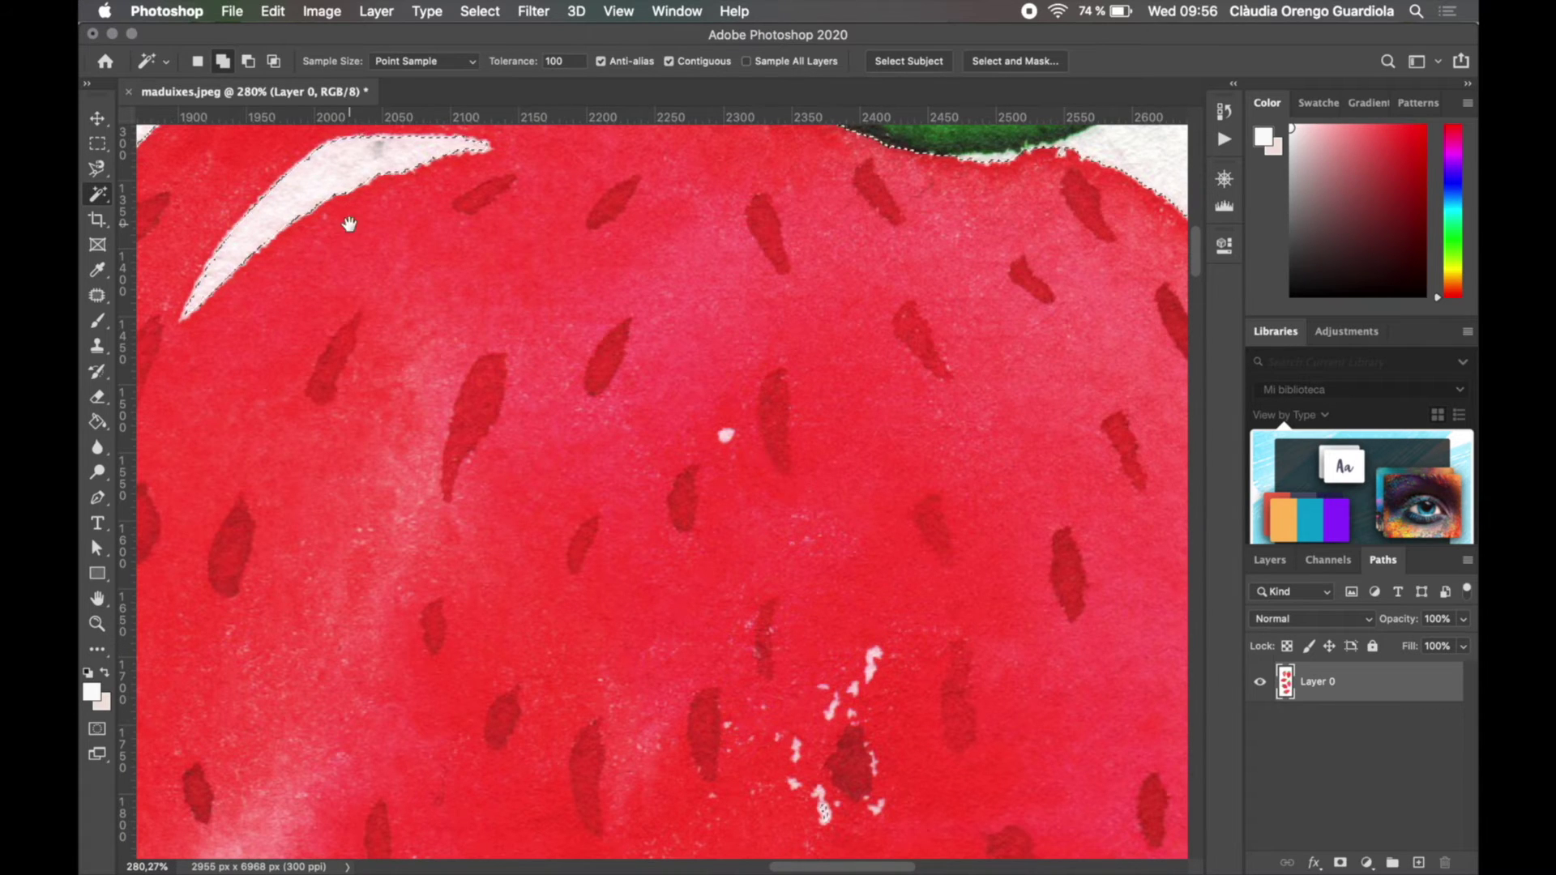
drag(349, 223, 562, 347)
click(519, 290)
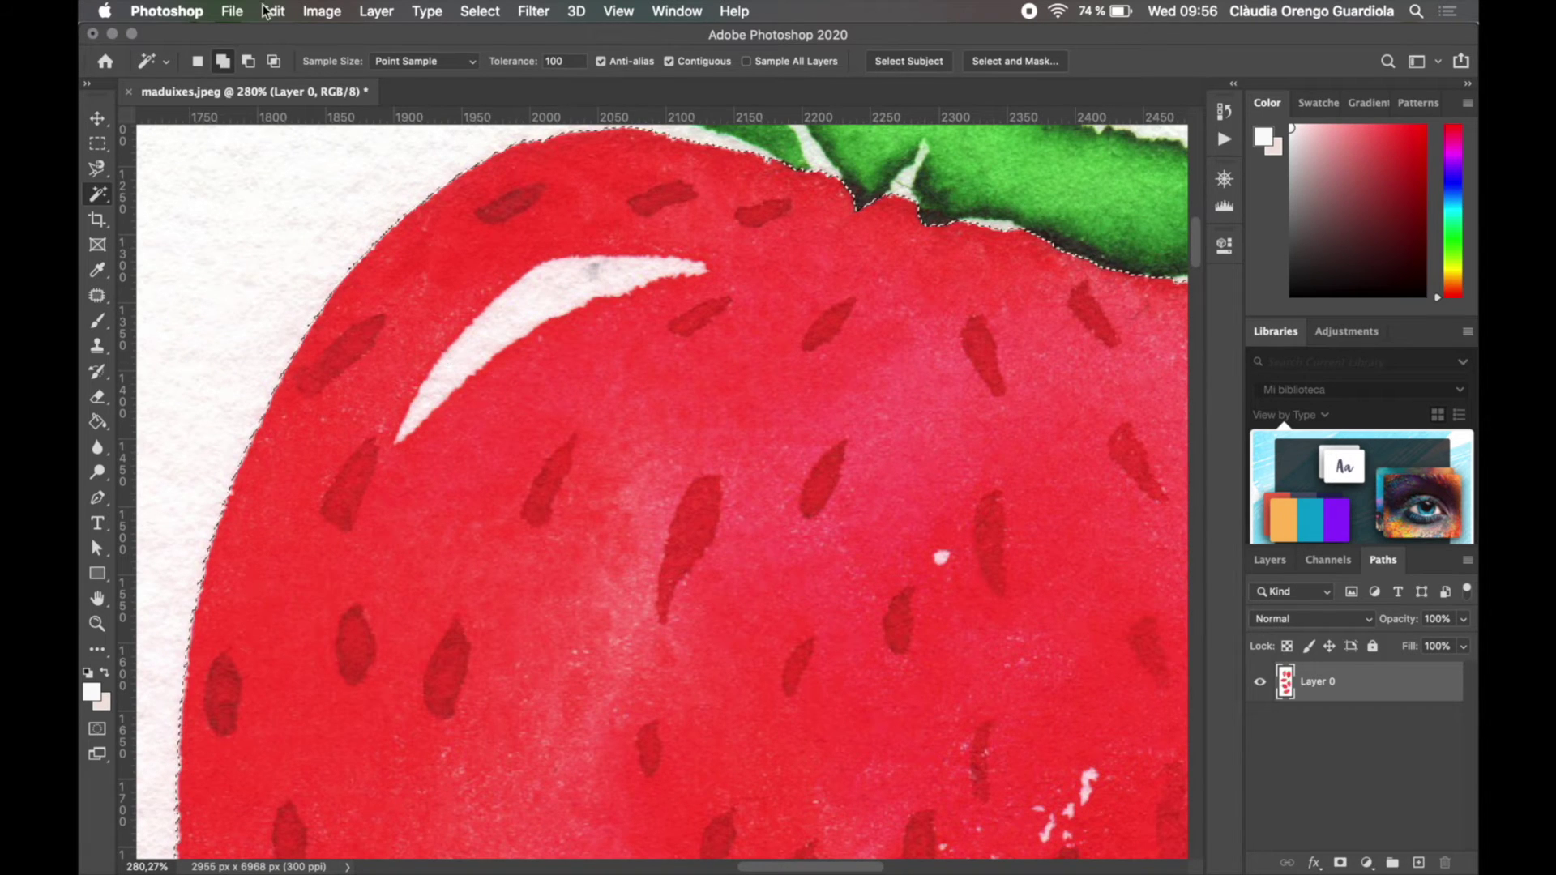
click(248, 61)
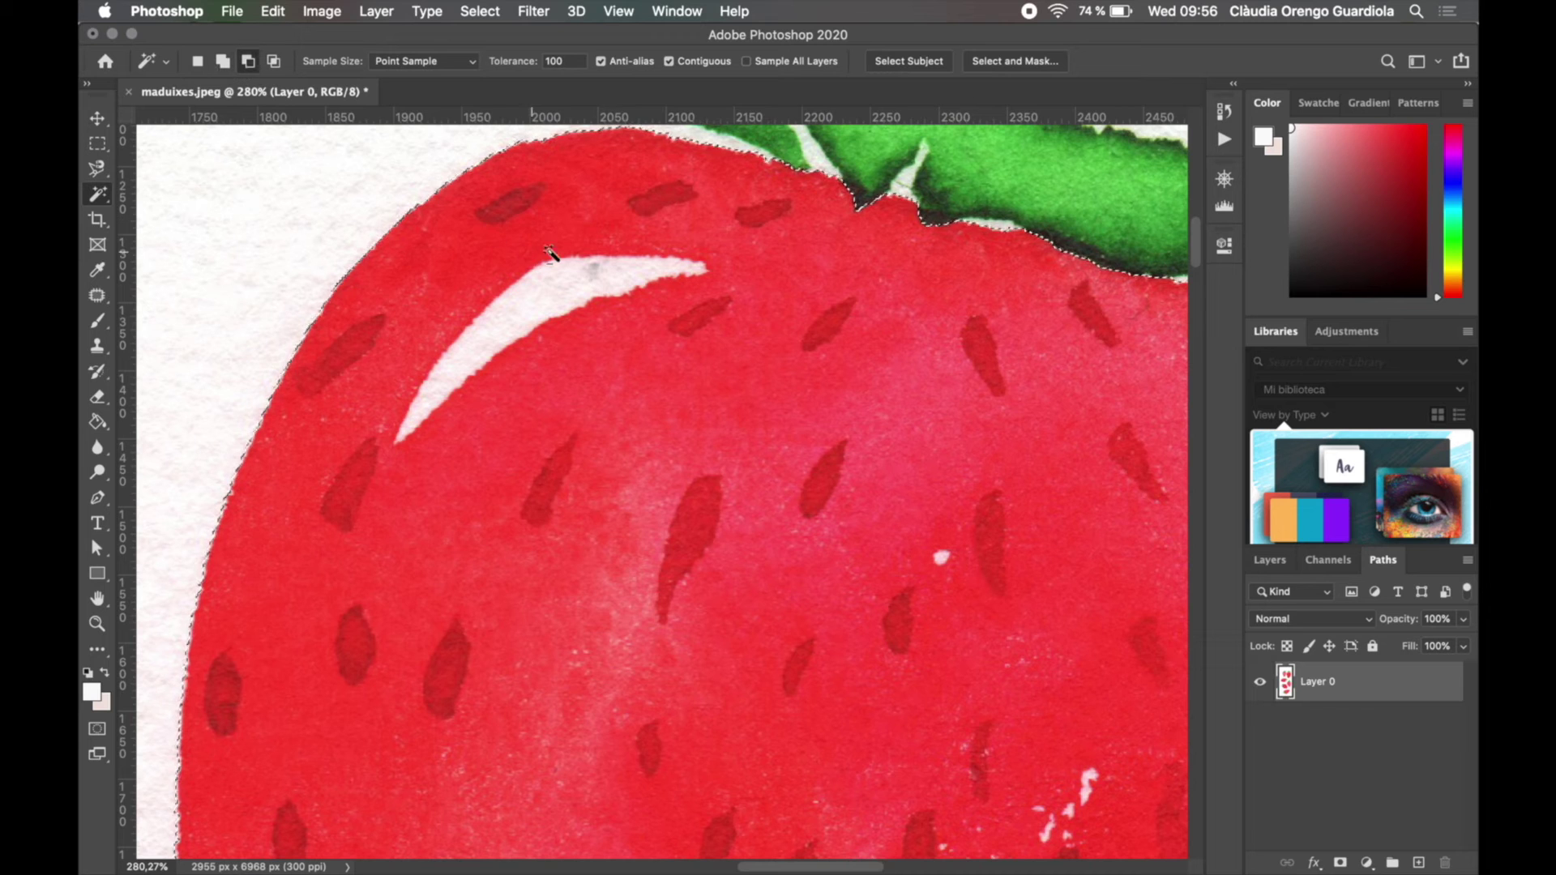
click(598, 278)
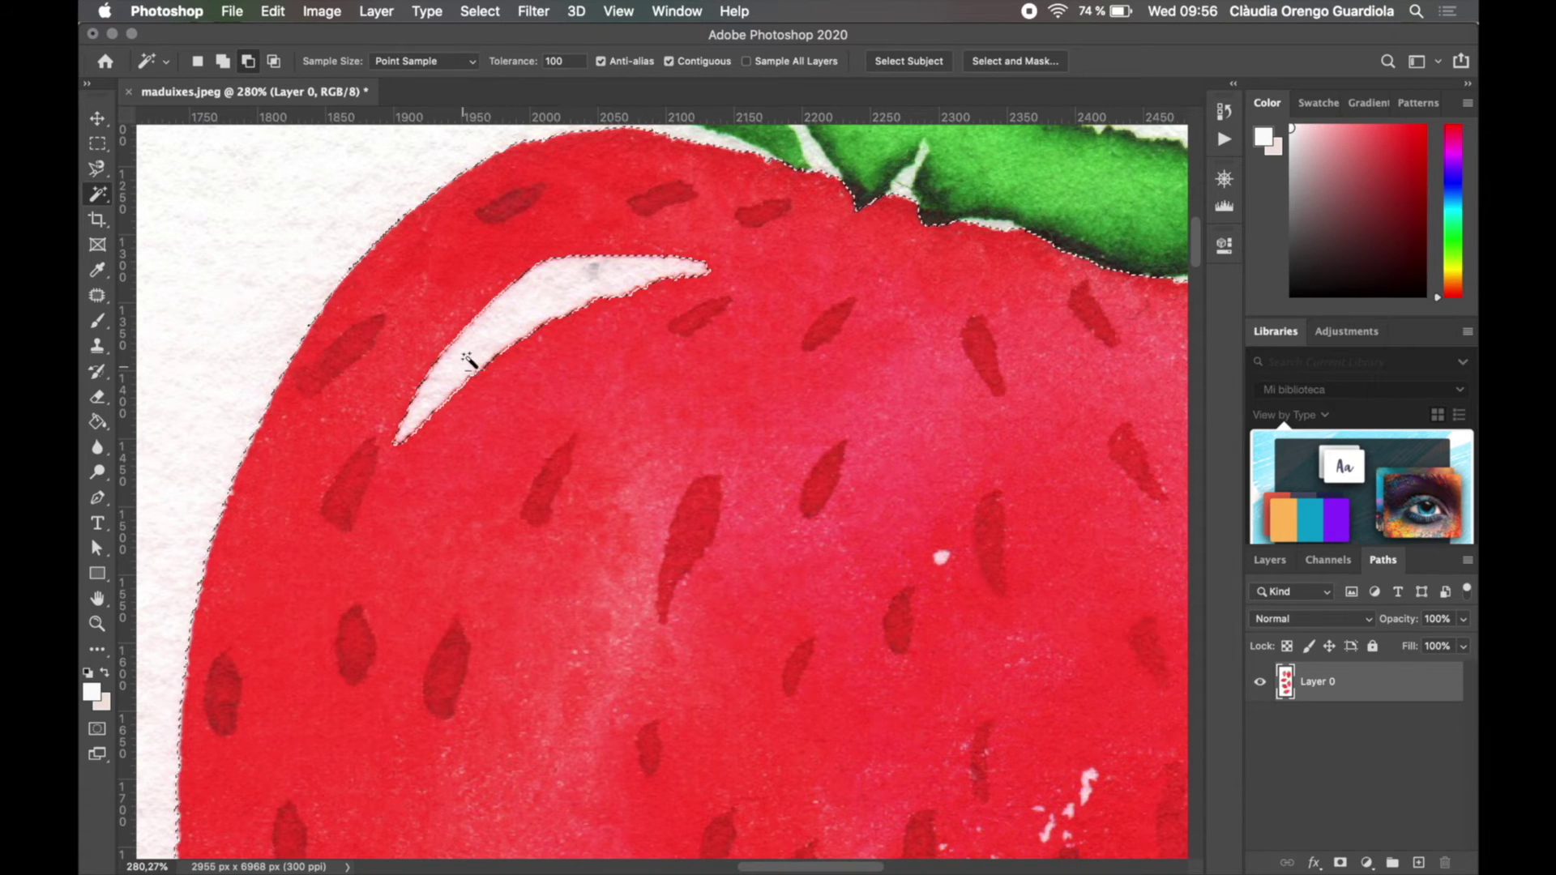
Add the green leaves and the dark notch at their base, then zoom out.
drag(768, 222, 503, 598)
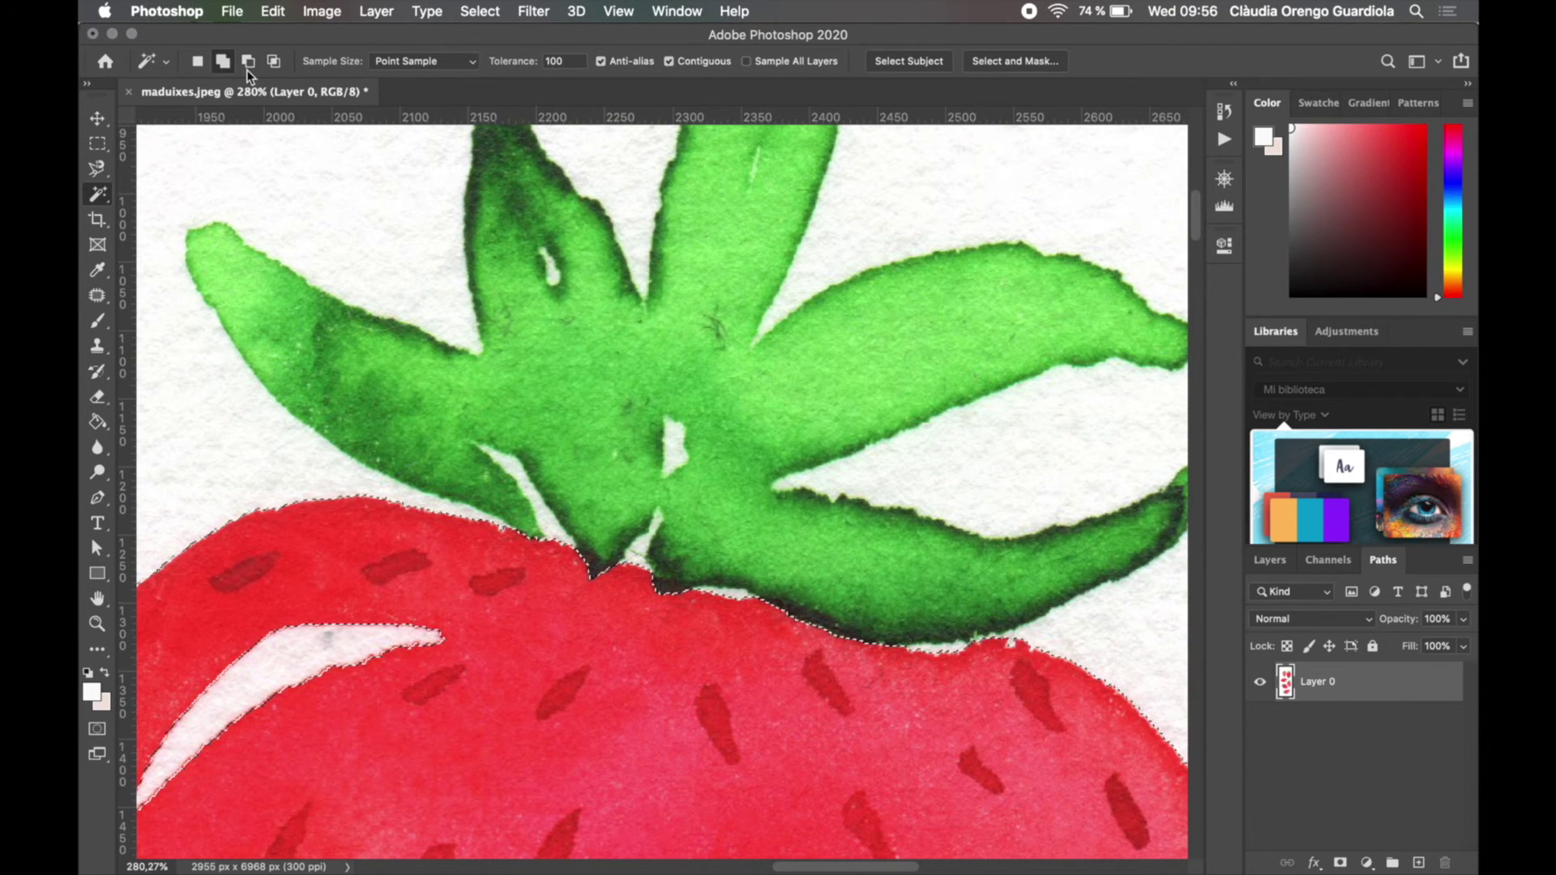
click(681, 340)
drag(518, 185, 543, 313)
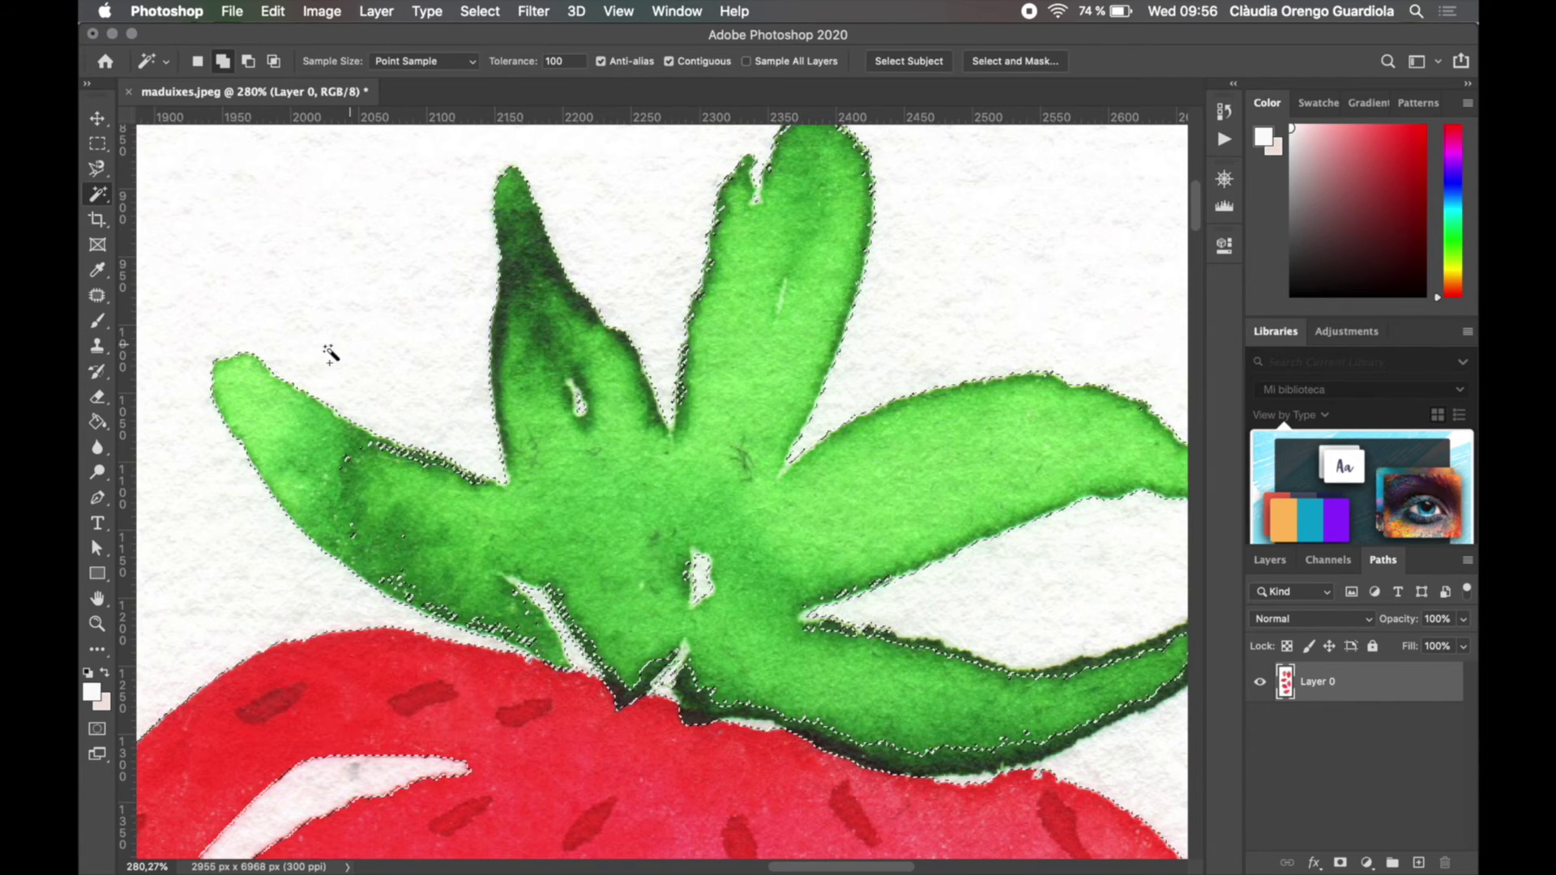
drag(776, 622, 684, 540)
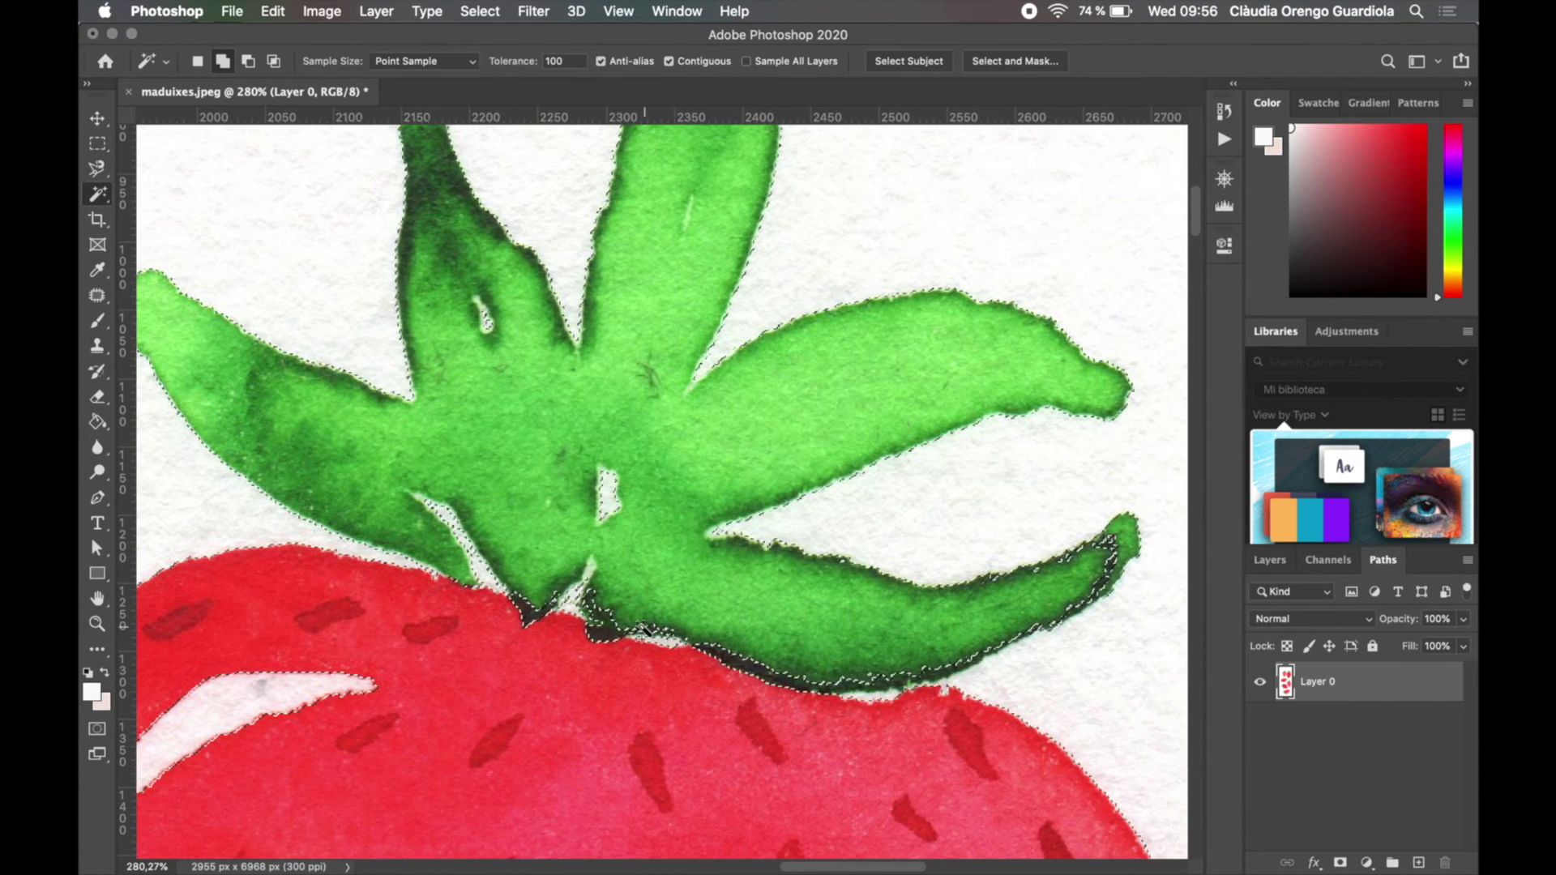
click(551, 614)
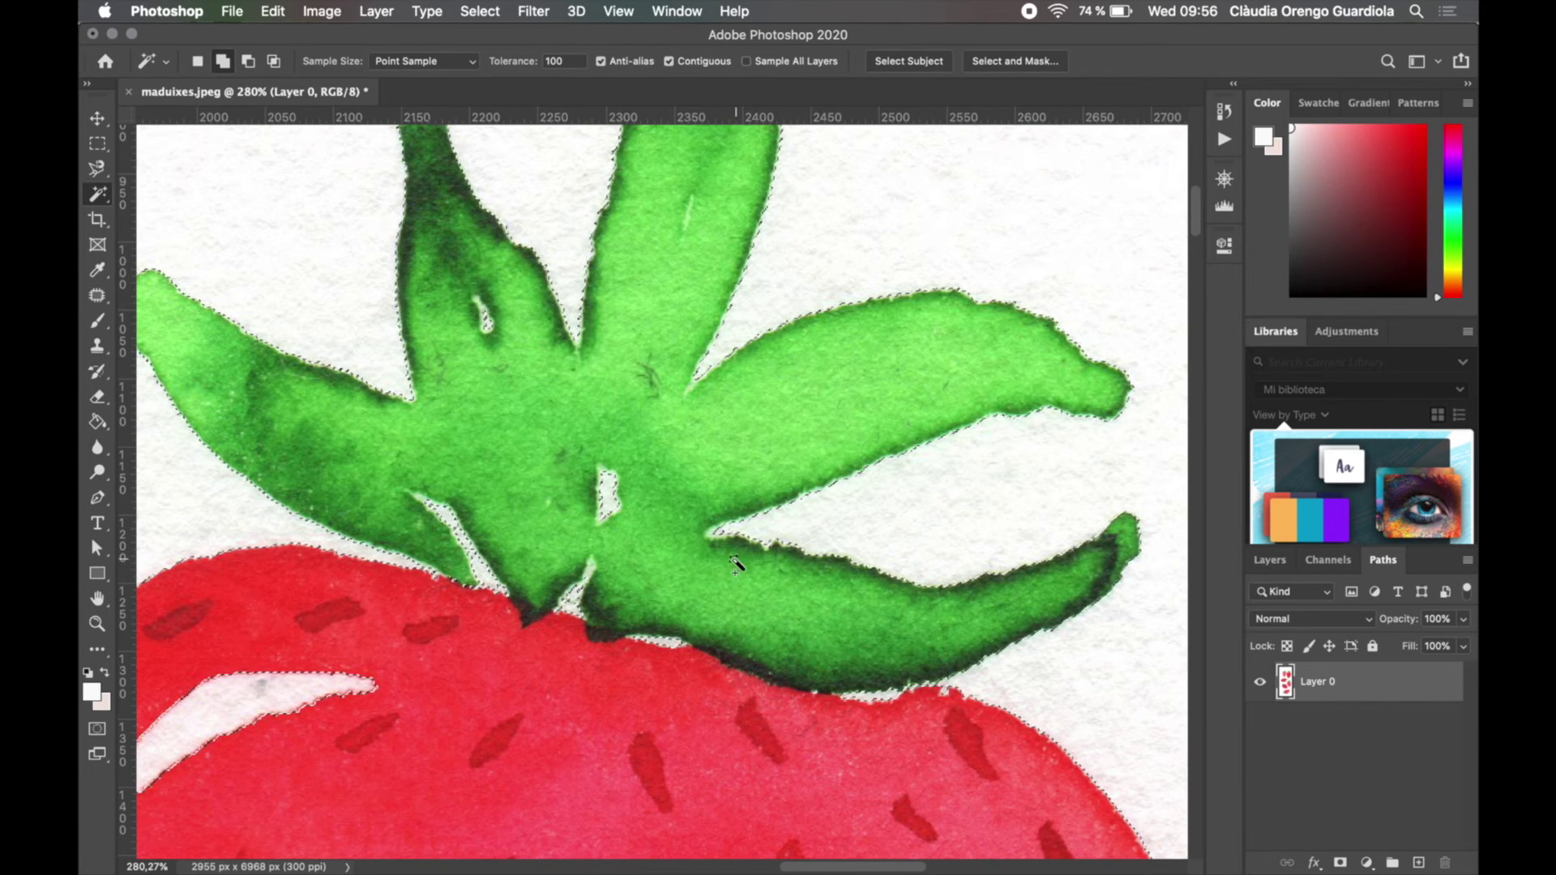
scroll(834, 736, down, 2)
drag(803, 720, 717, 525)
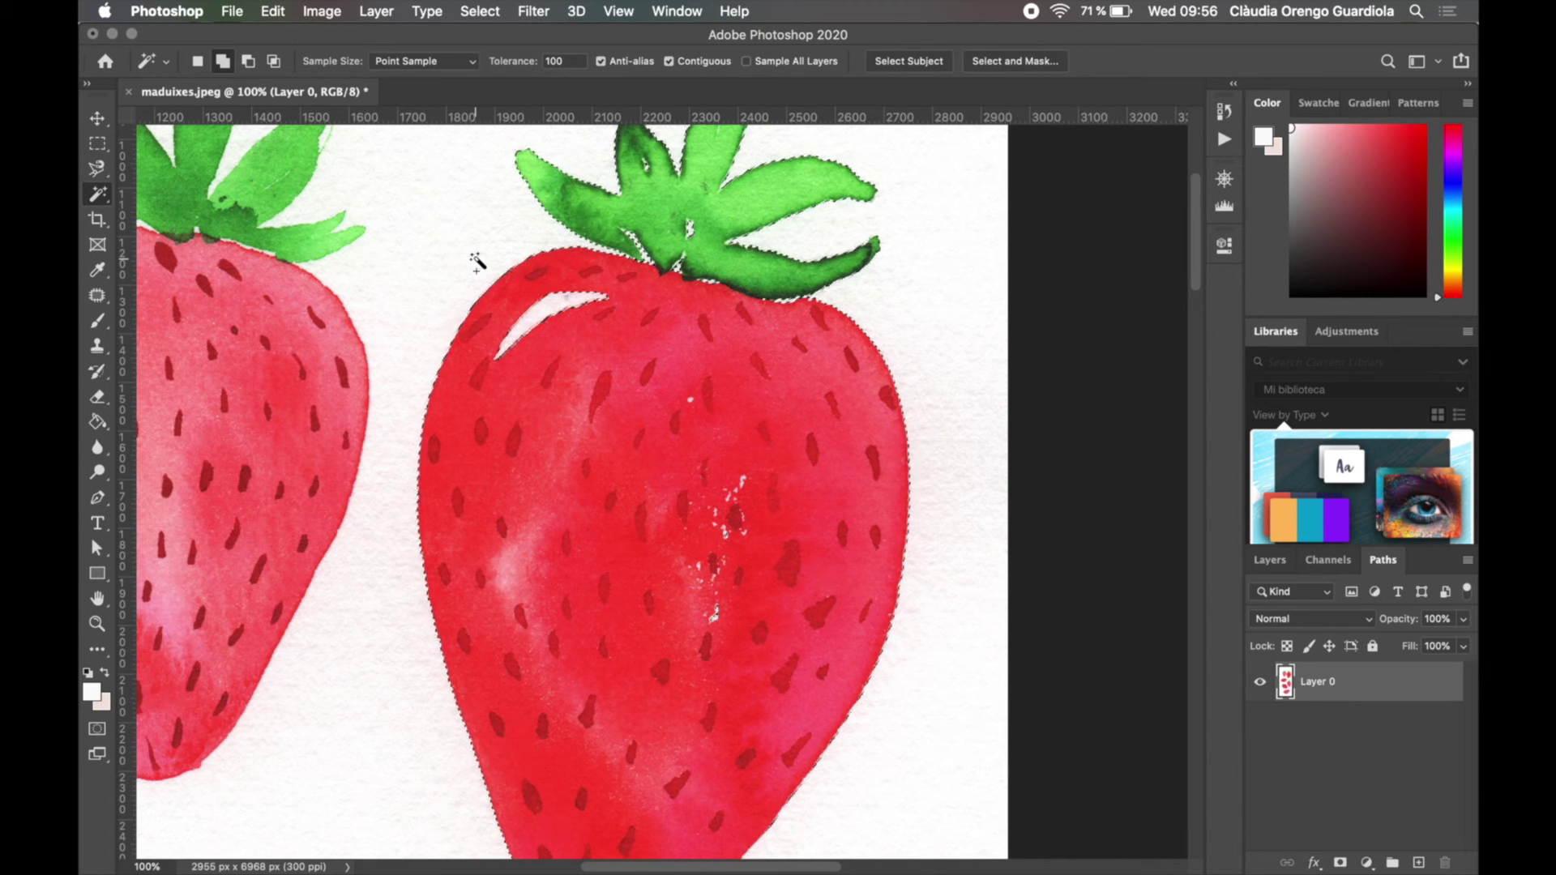
Clear the selection and pick the Magnetic Lasso Tool.
key(super+d)
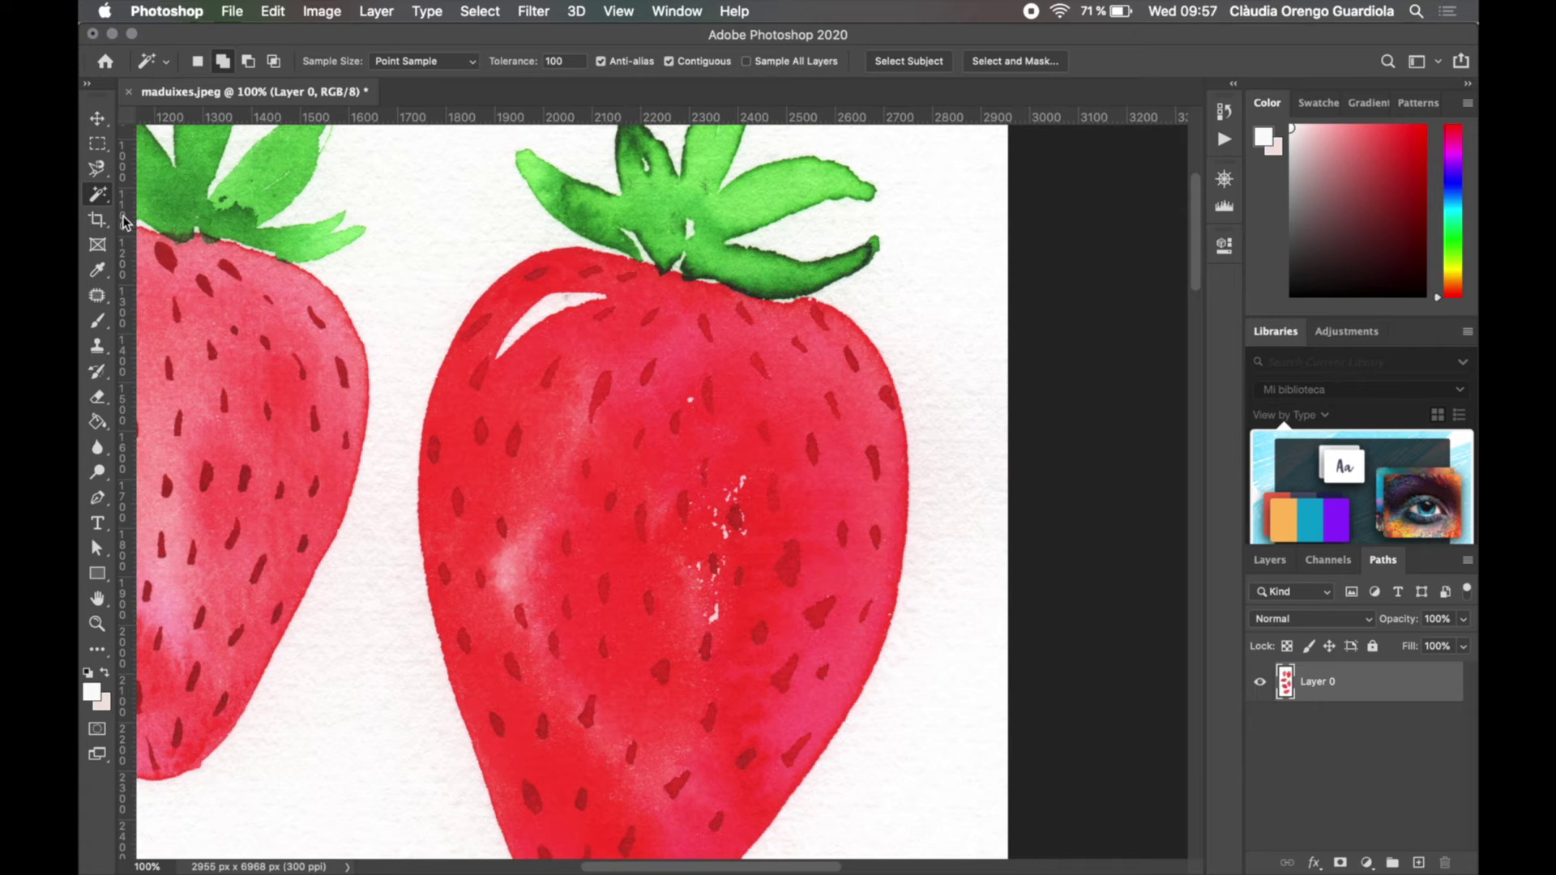
click(98, 170)
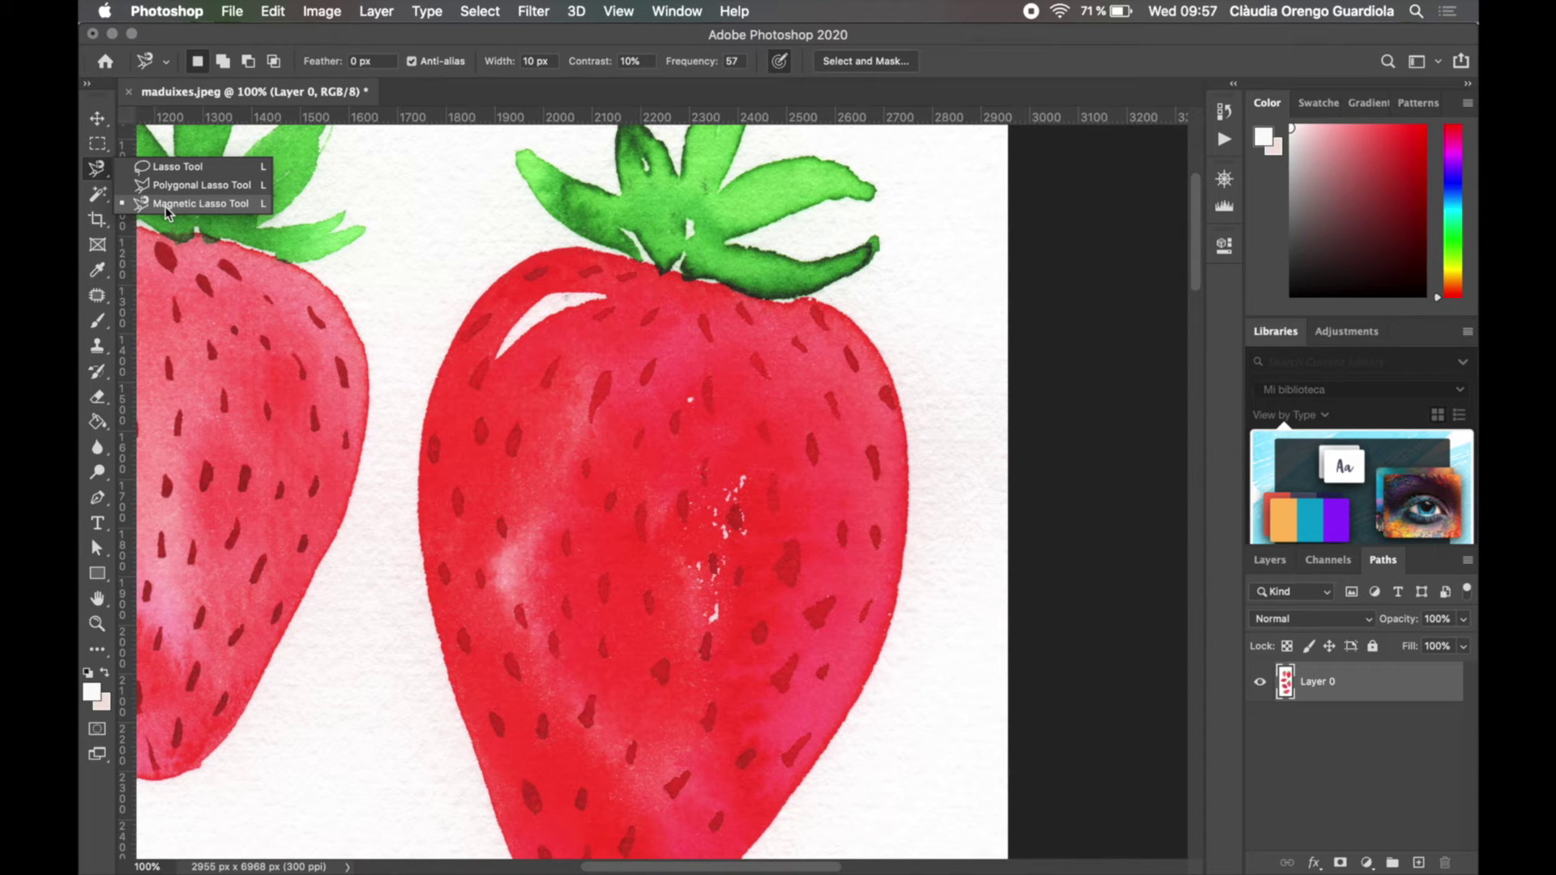
click(186, 204)
Trace the Magnetic Lasso from the leaf junction down the strawberry's right edge.
mouse_move(771, 273)
mouse_down()
mouse_move(889, 319)
mouse_move(854, 309)
mouse_move(844, 427)
mouse_move(718, 424)
mouse_move(605, 372)
mouse_up()
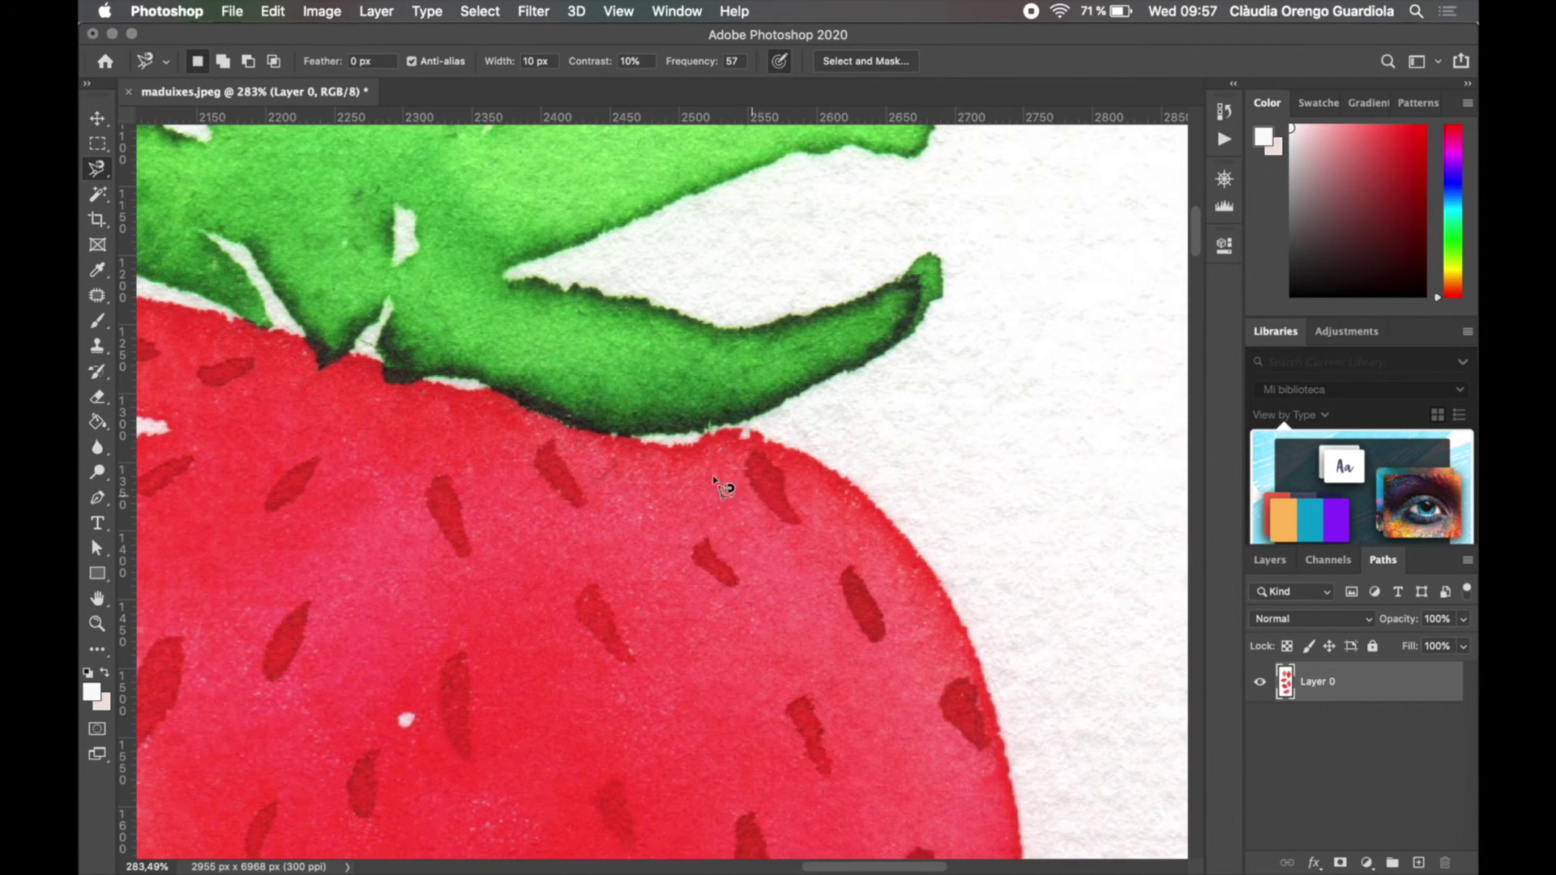
click(632, 436)
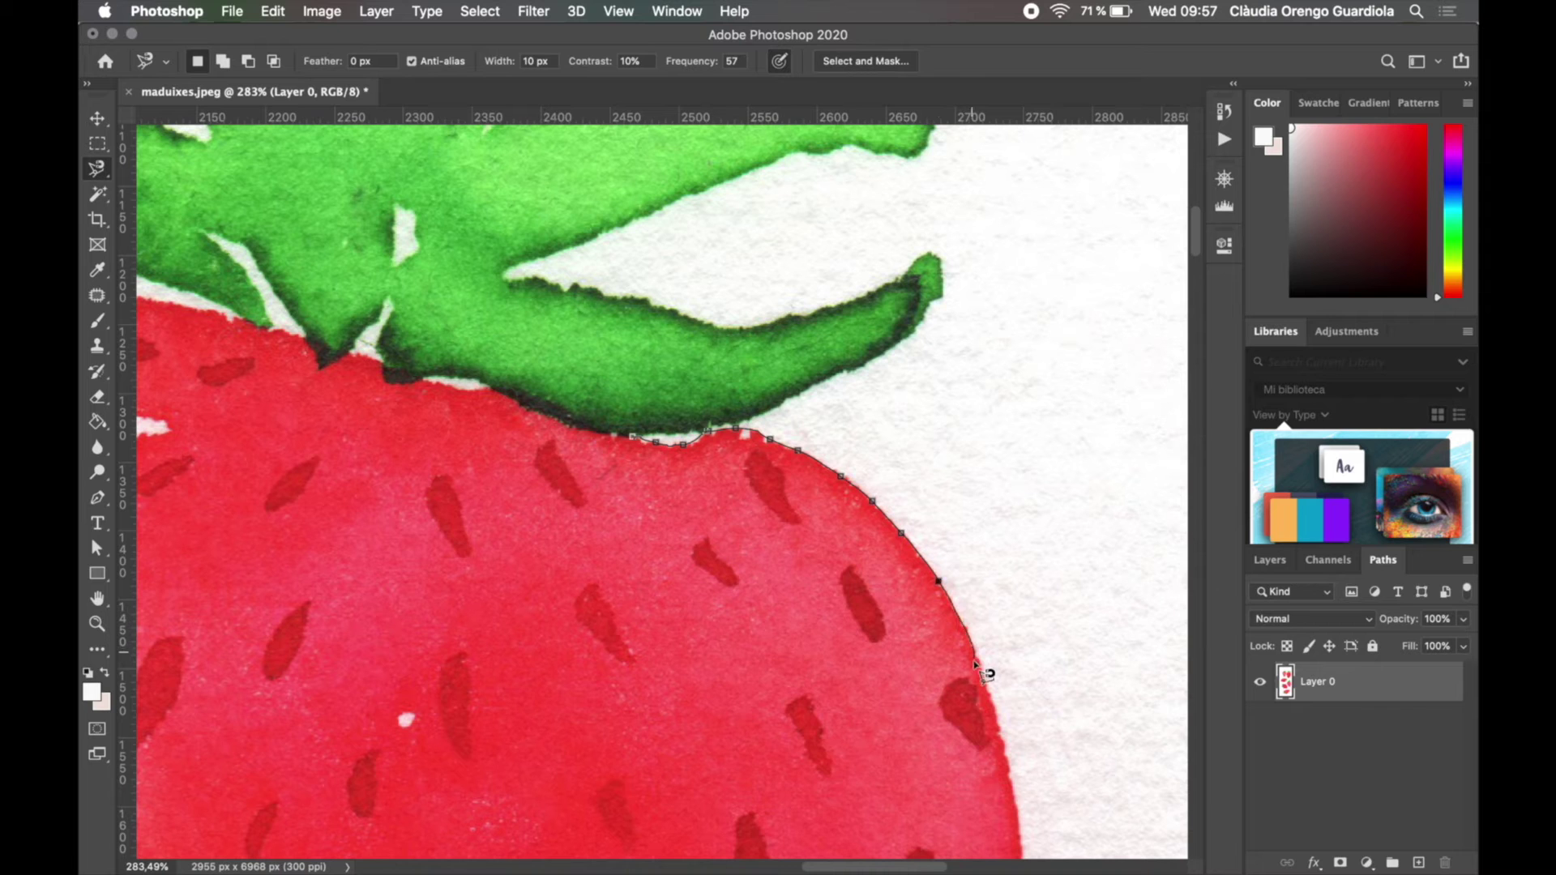
drag(989, 695, 792, 236)
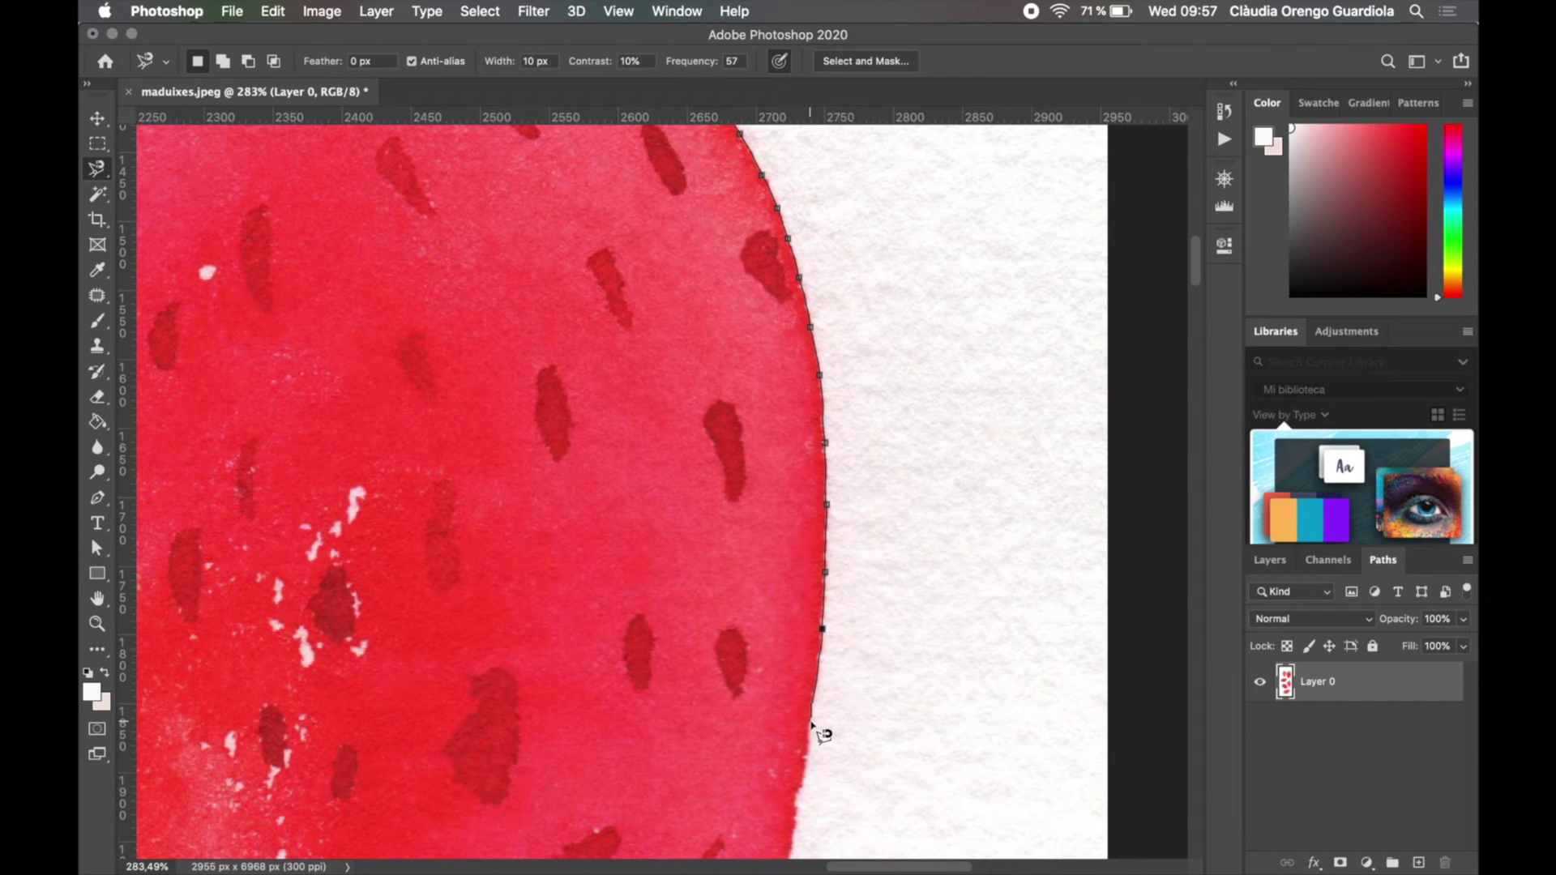
drag(819, 719, 830, 178)
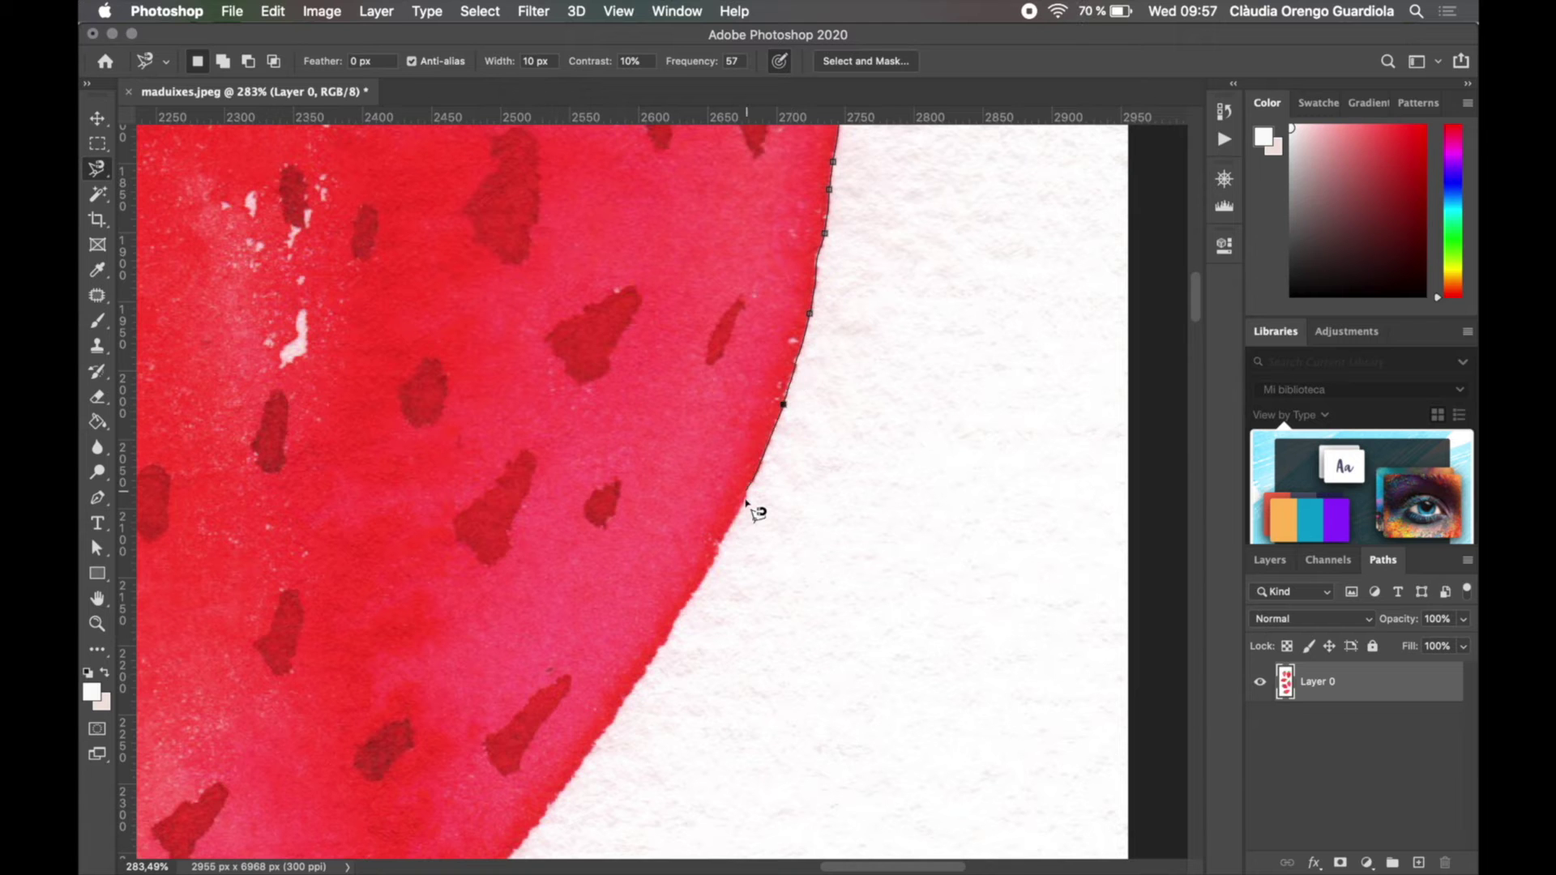
drag(718, 549, 872, 274)
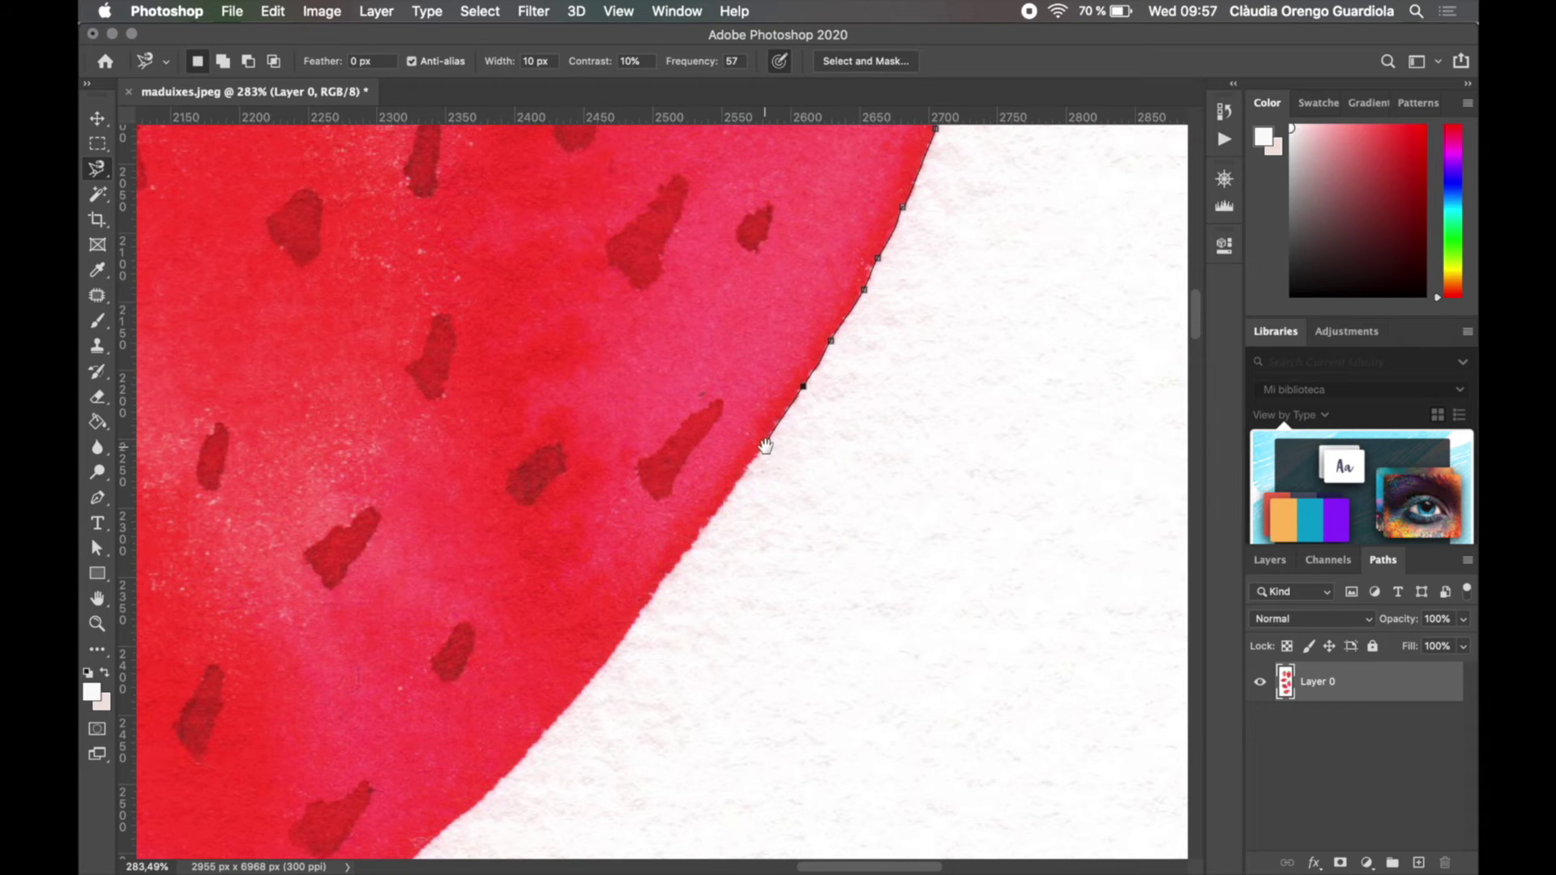
scroll(765, 445, down, 6)
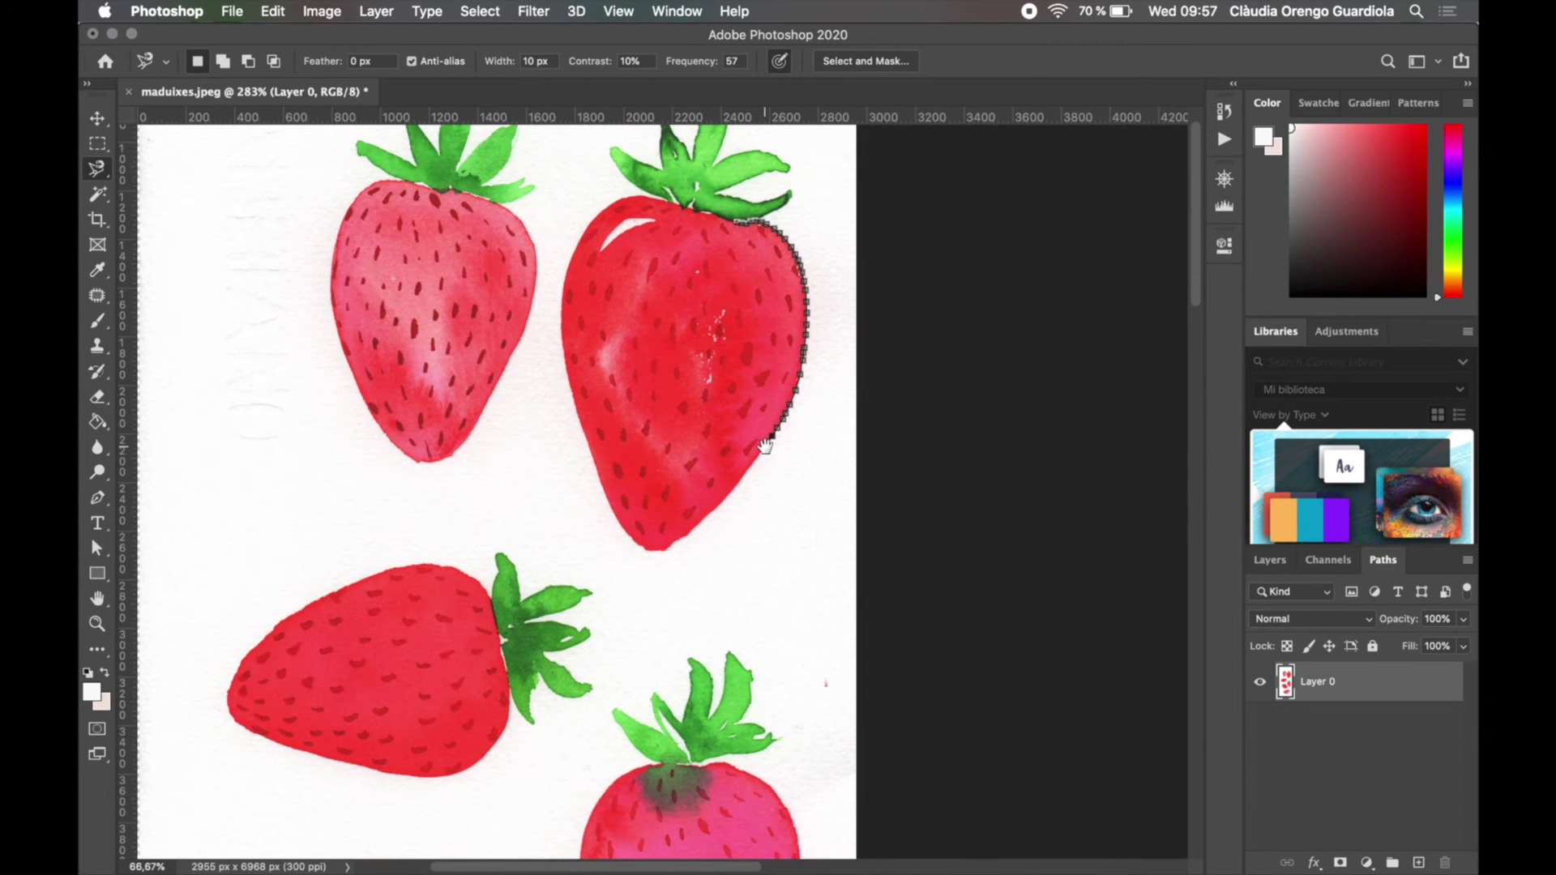
Close the Magnetic Lasso trace into a selection around the strawberry's red body.
drag(770, 441, 757, 476)
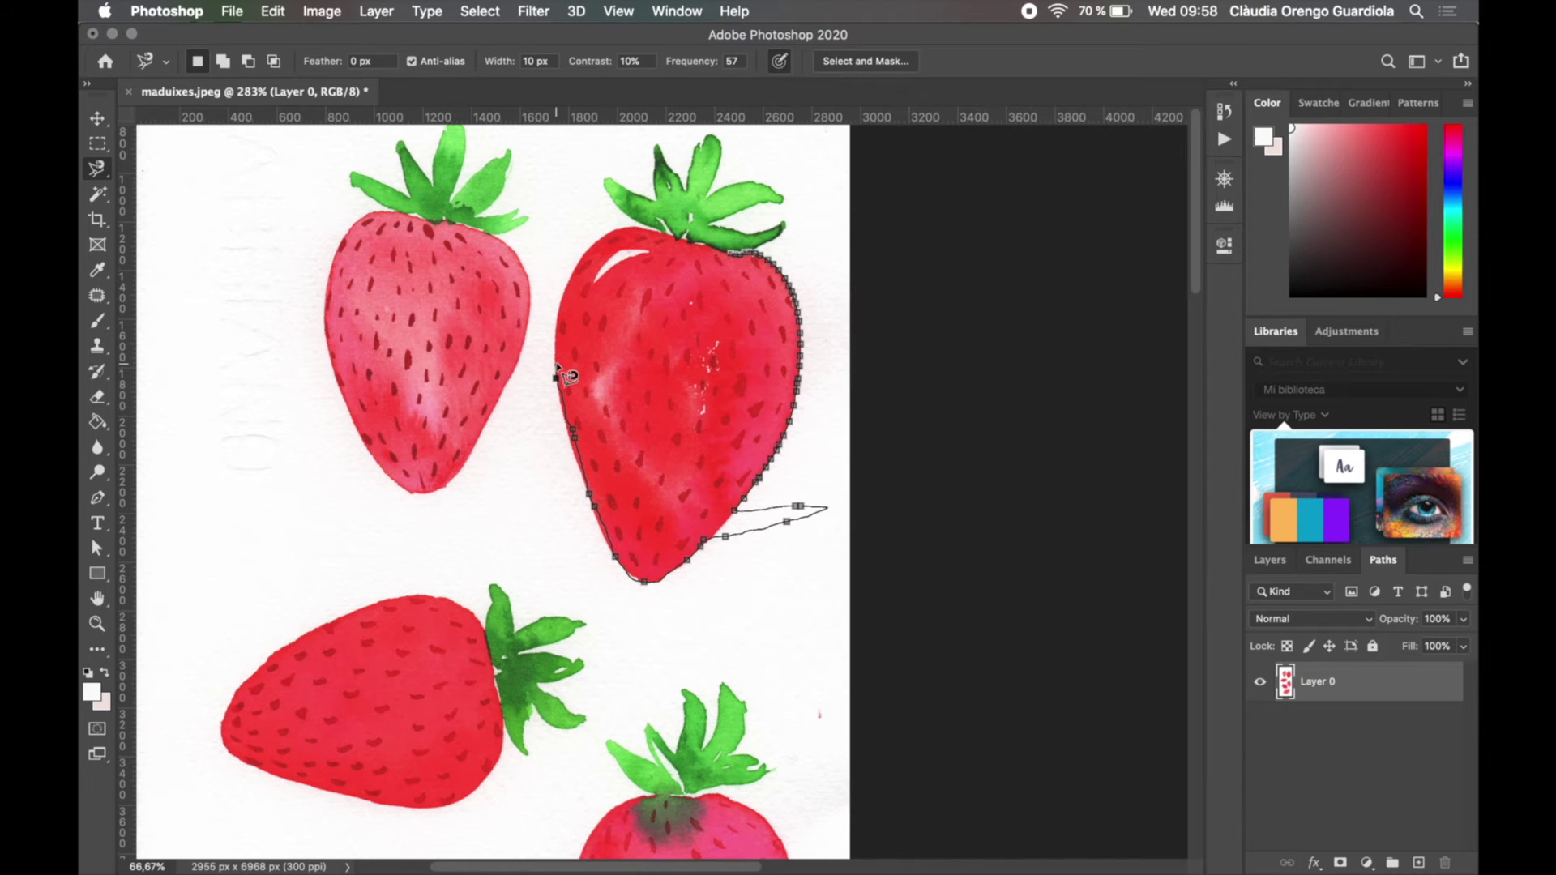
scroll(567, 375, up, 2)
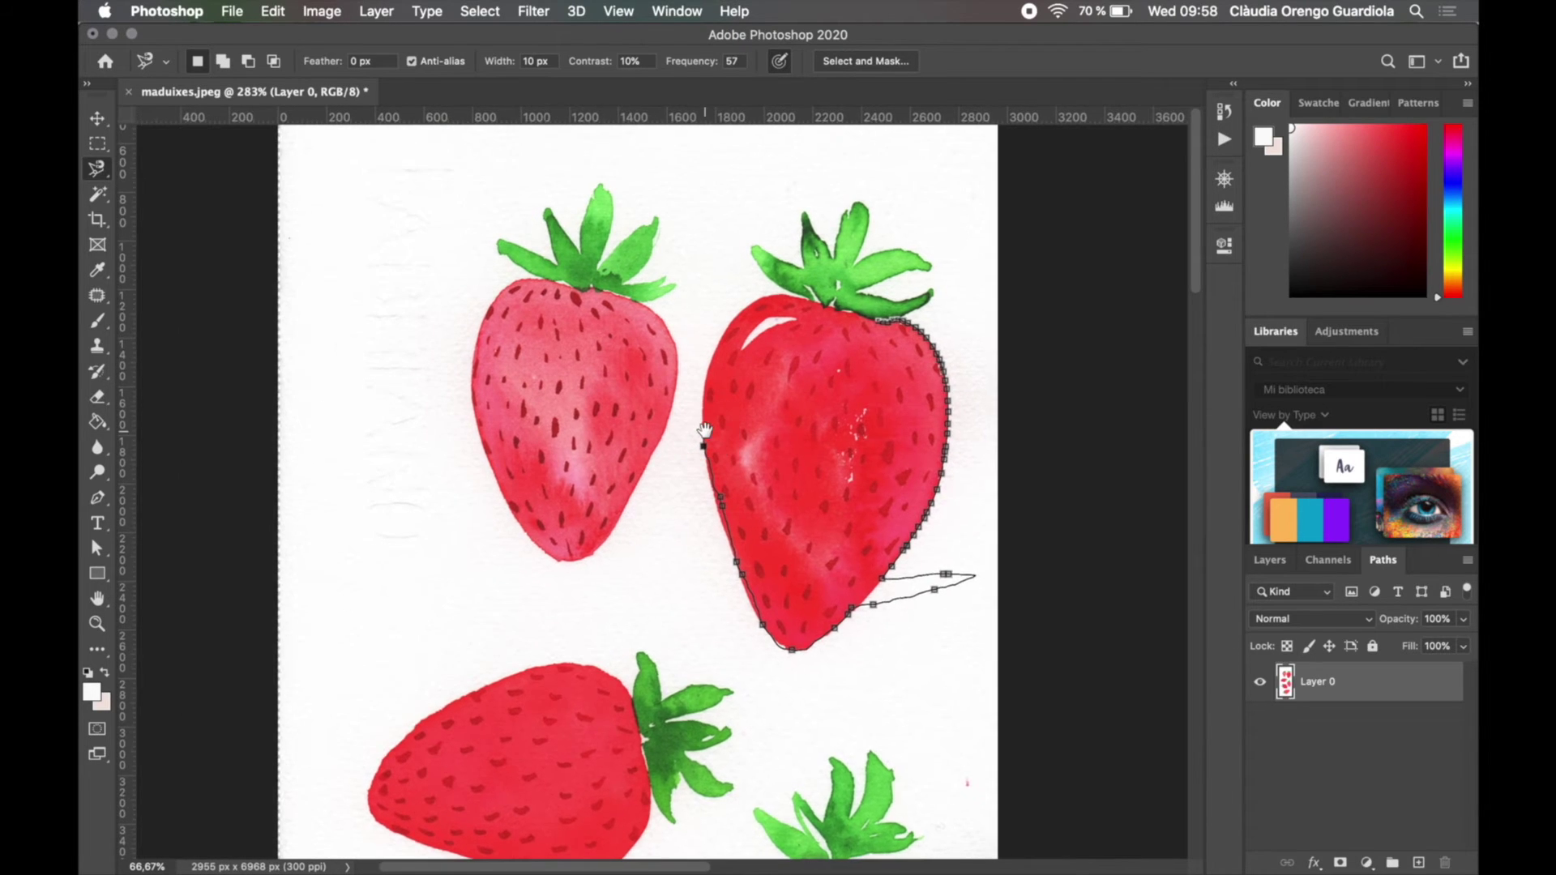
scroll(705, 435, up, 2)
scroll(717, 443, up, 4)
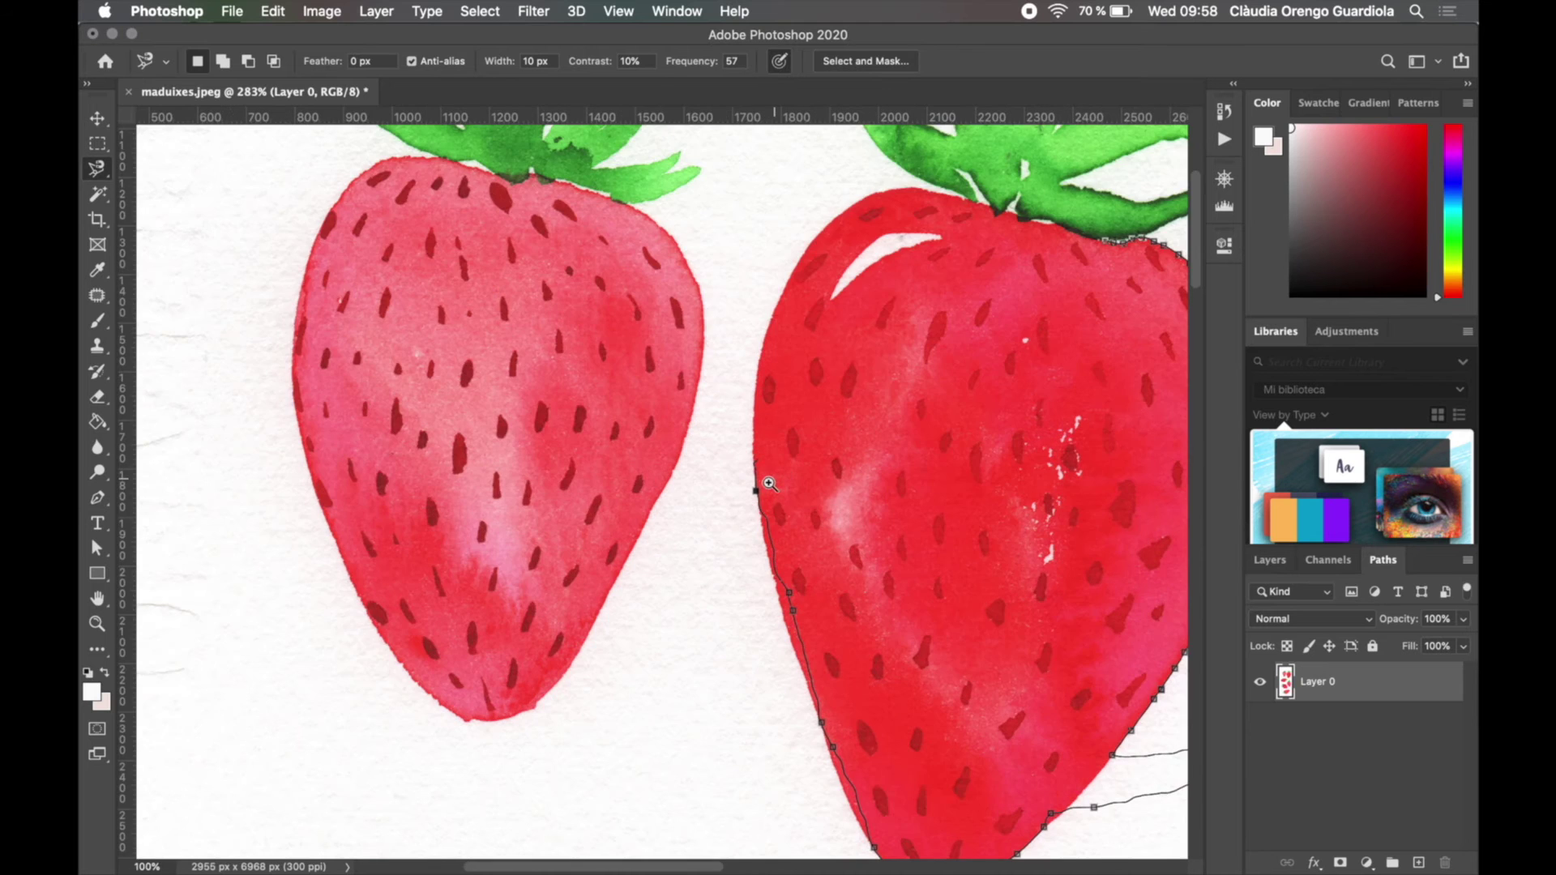
scroll(747, 490, up, 1)
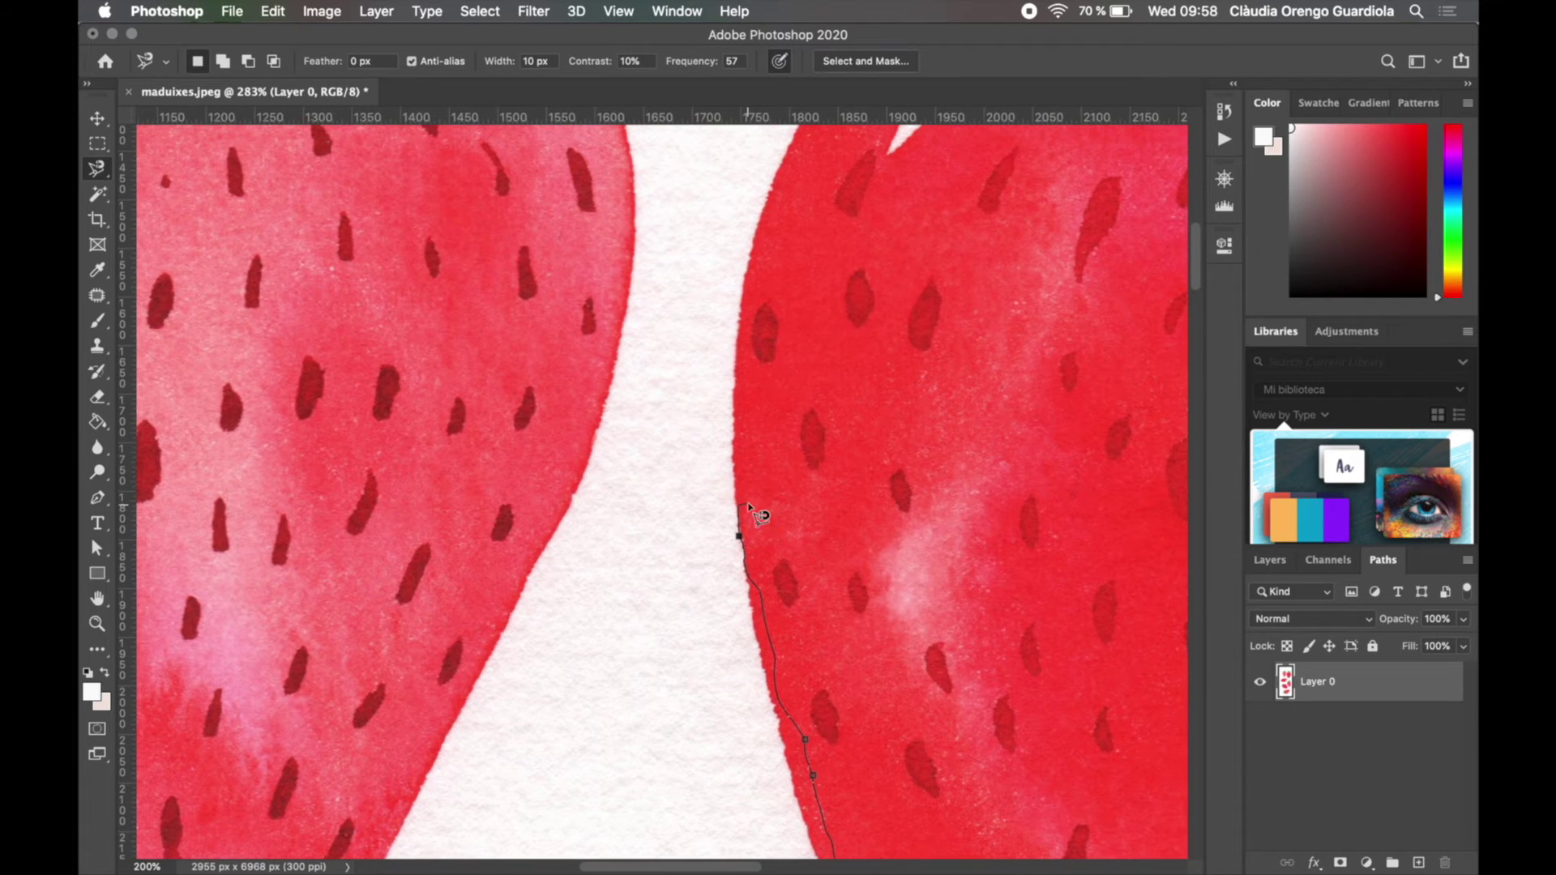
scroll(725, 417, down, 2)
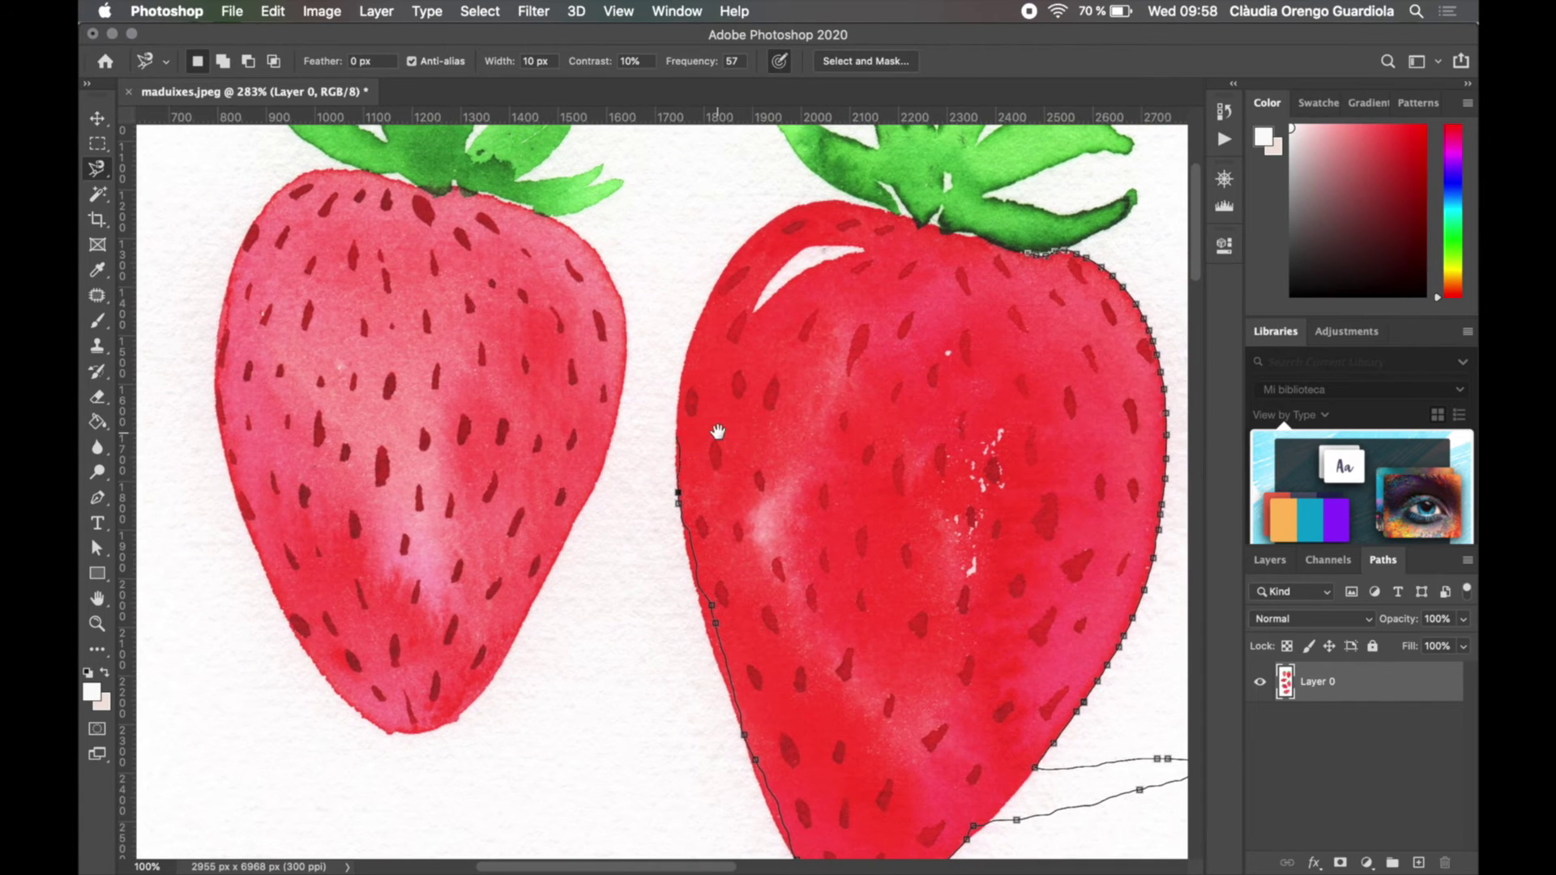
scroll(730, 428, down, 1)
drag(733, 431, 697, 453)
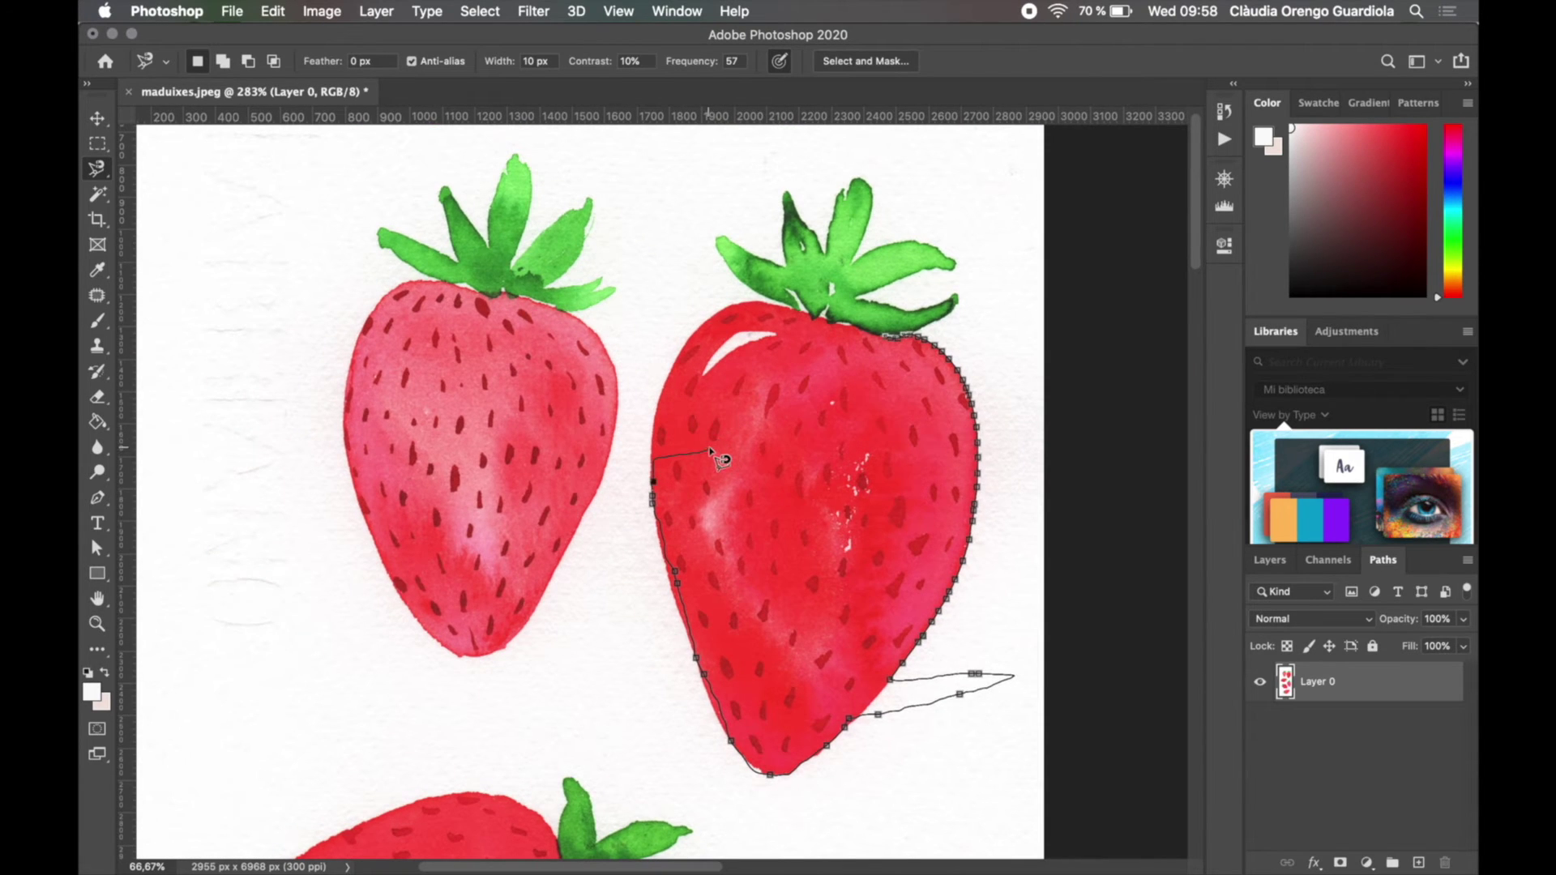
double_click(803, 423)
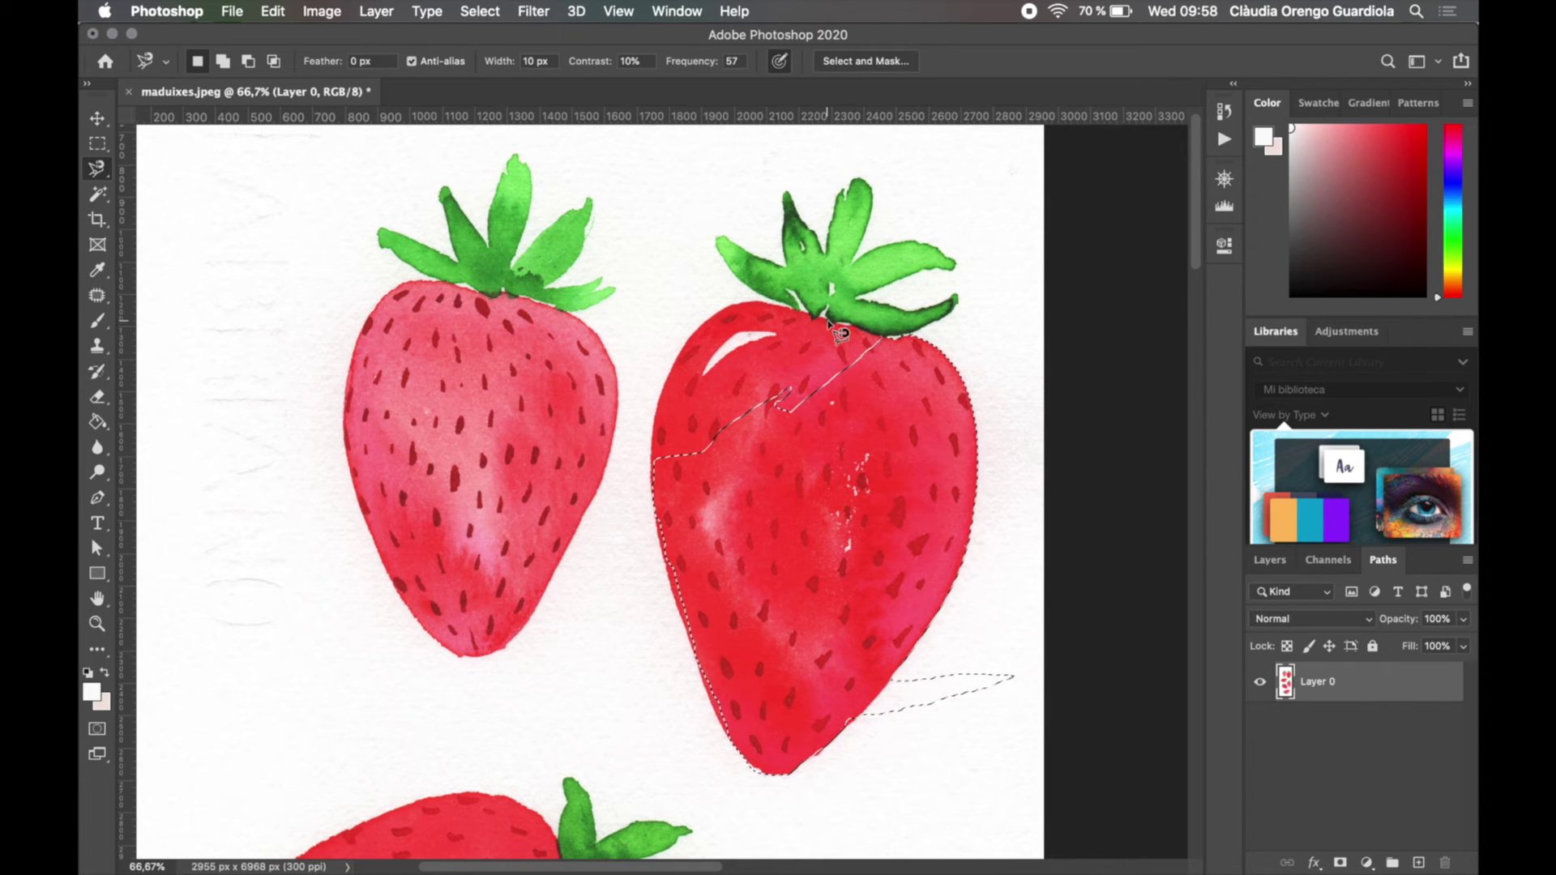
Add a second traced outline to the selection to cover the strawberry's top.
click(222, 62)
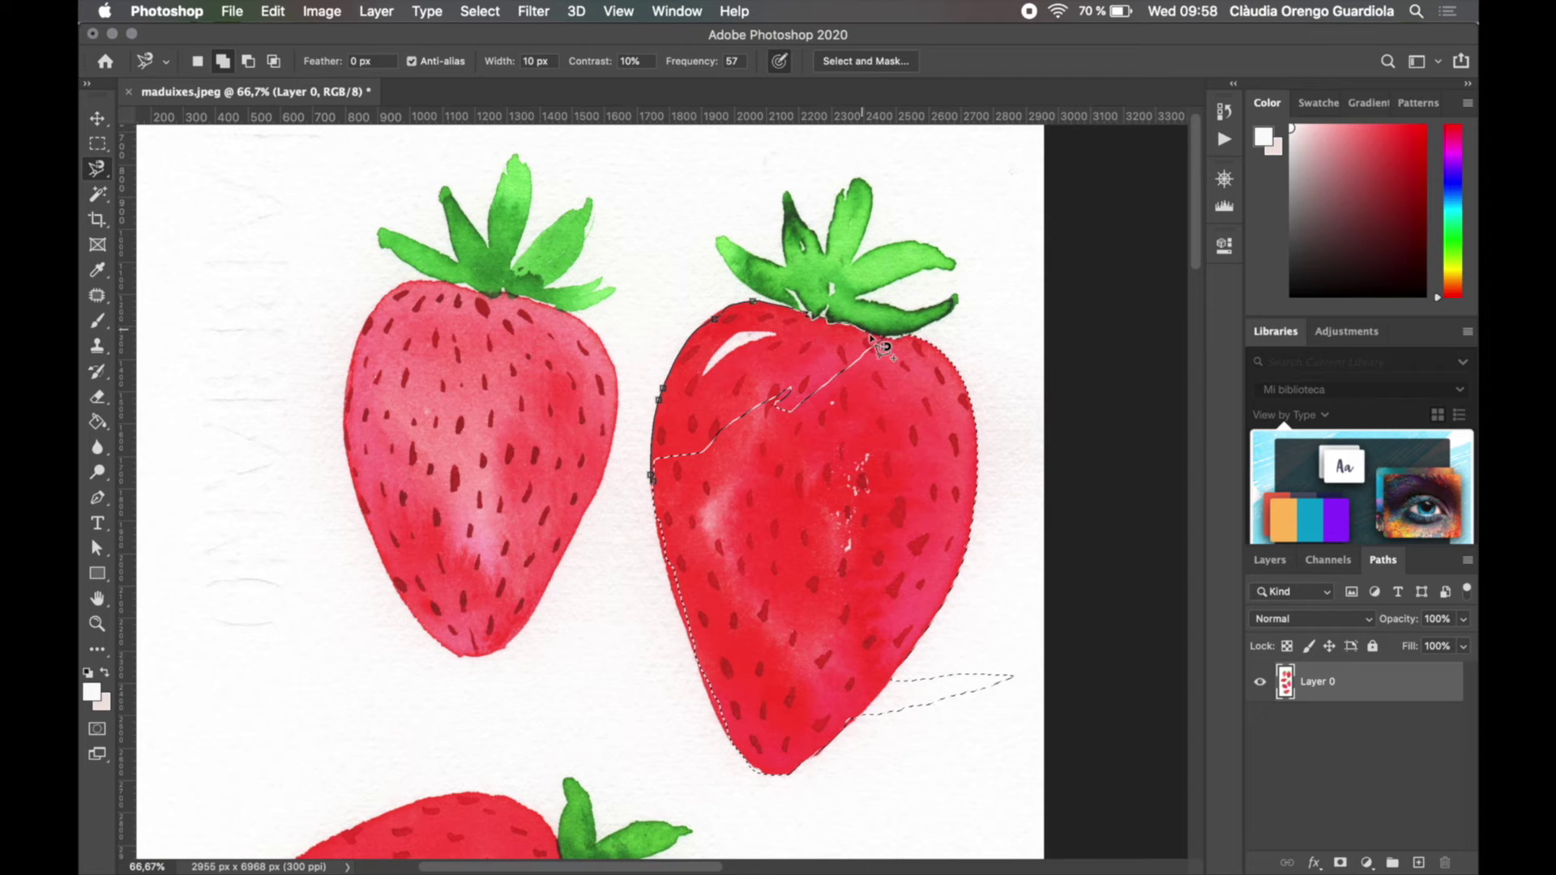
double_click(790, 457)
click(248, 60)
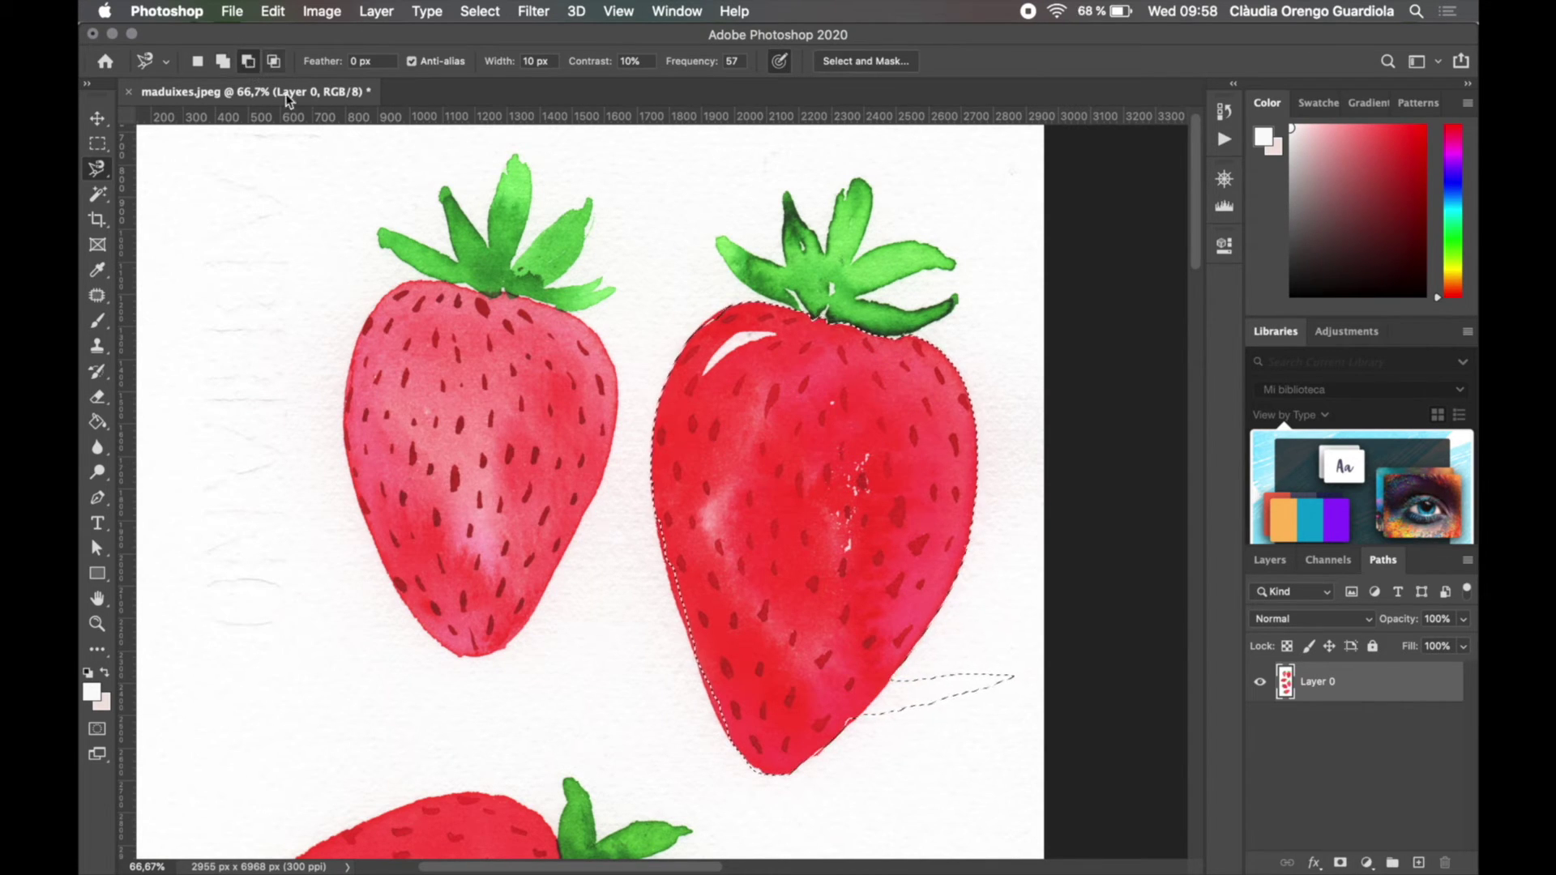
Subtract the stray sliver beside the strawberry's tip with a lasso outline, then zoom out.
scroll(799, 340, up, 3)
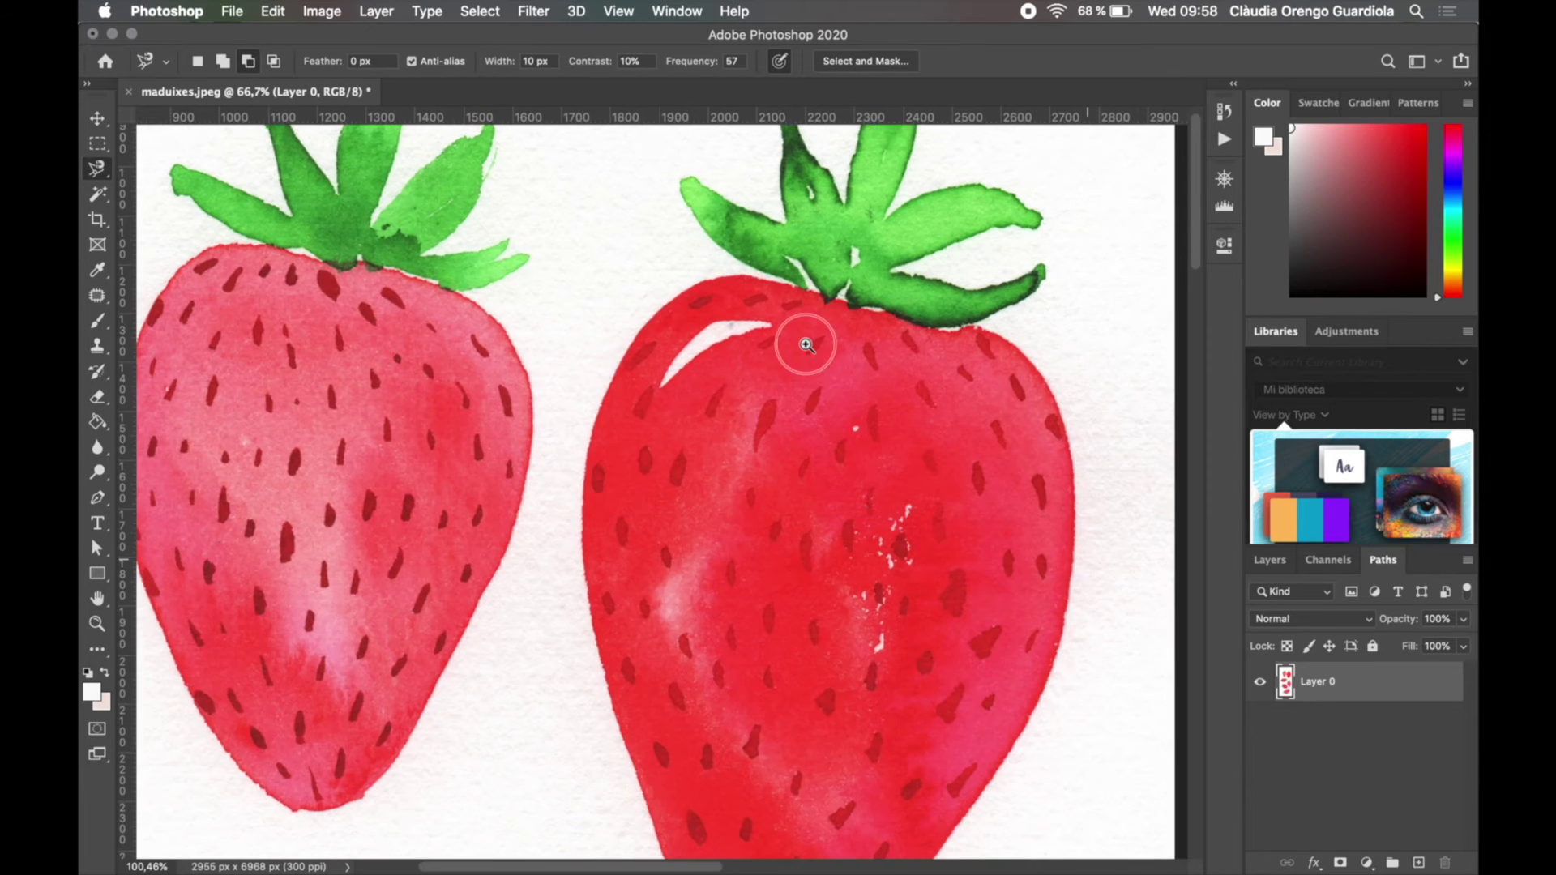
scroll(871, 619, down, 2)
scroll(896, 722, up, 4)
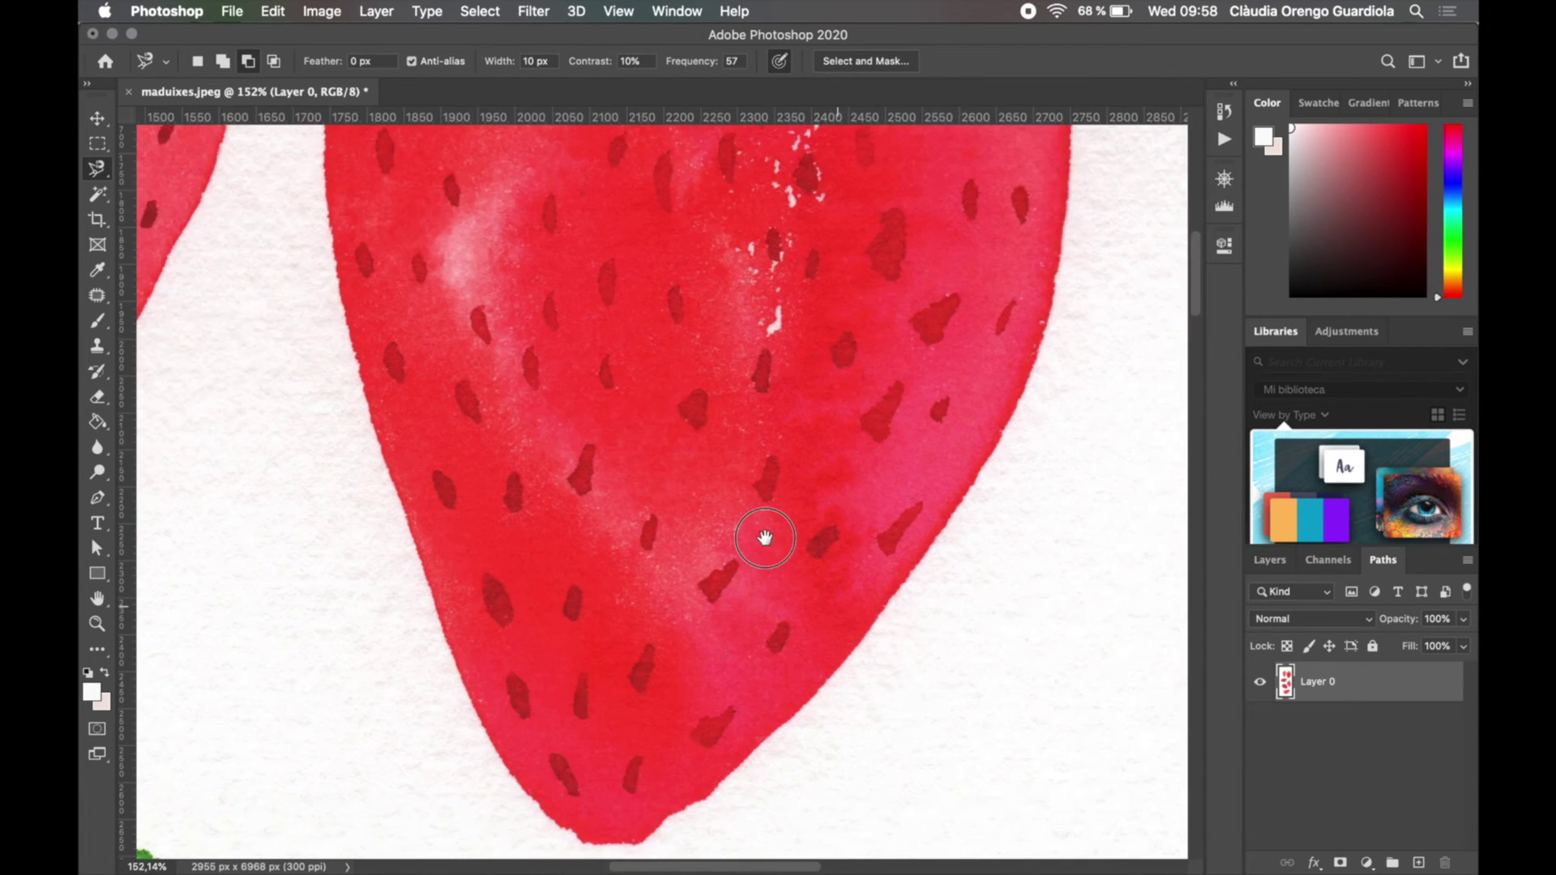
click(673, 444)
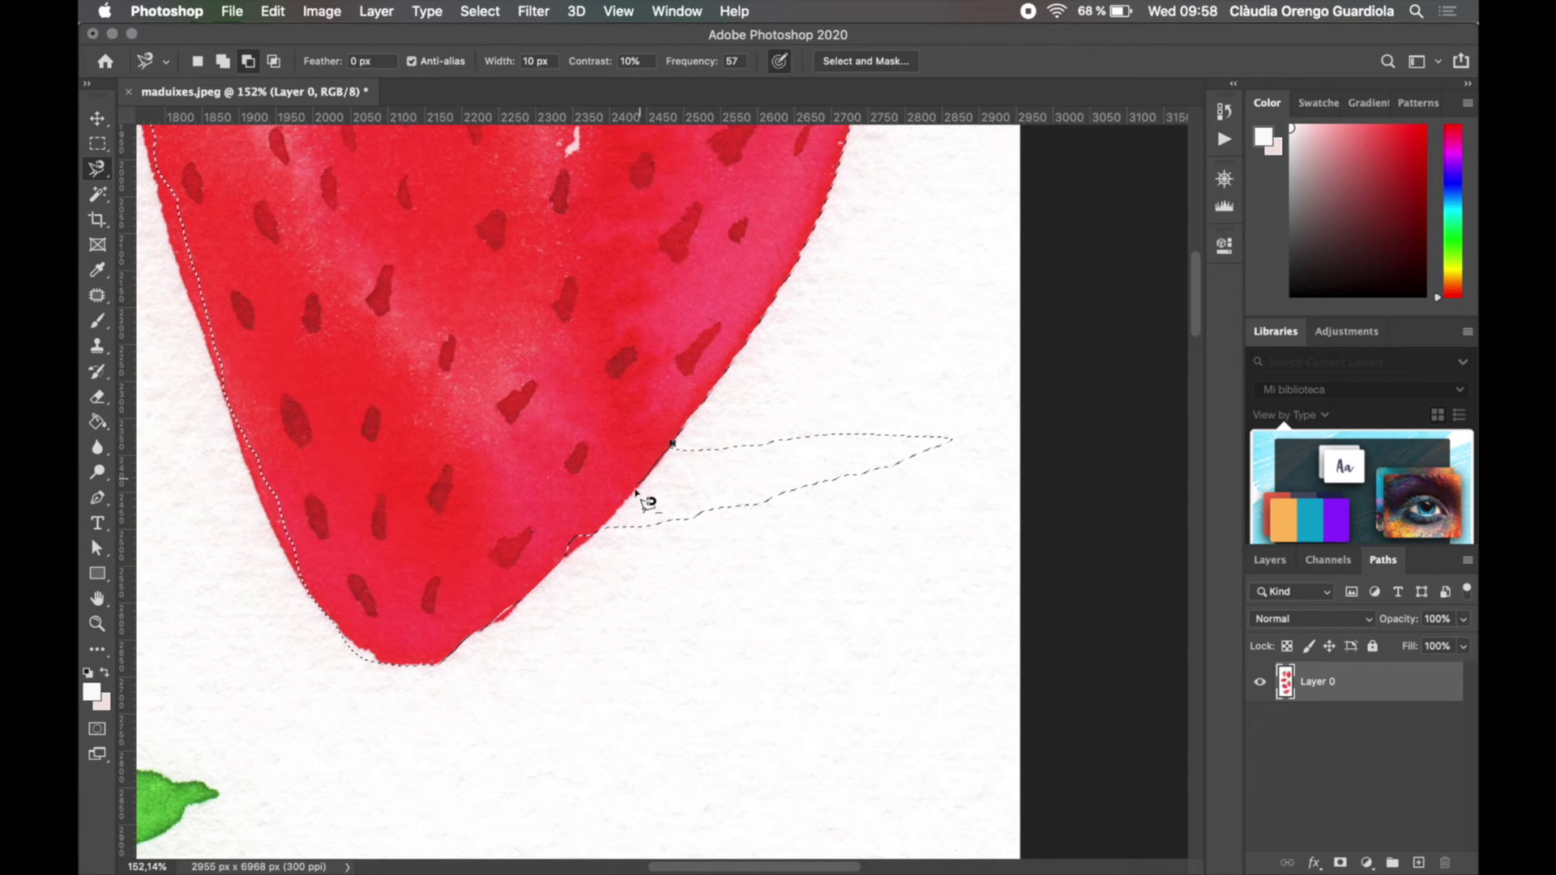
click(565, 559)
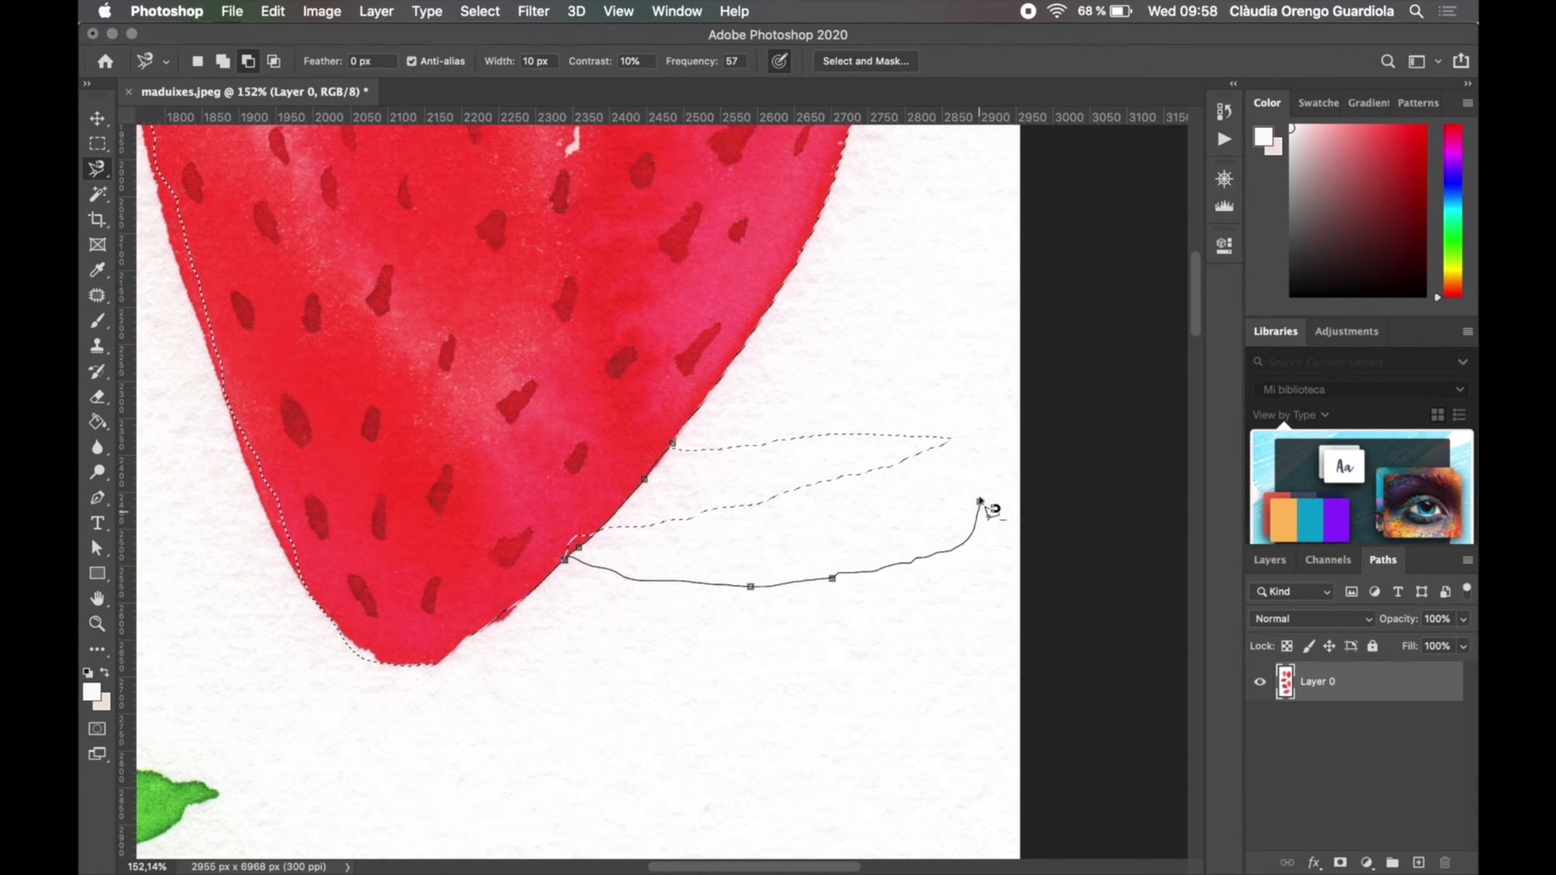
click(674, 444)
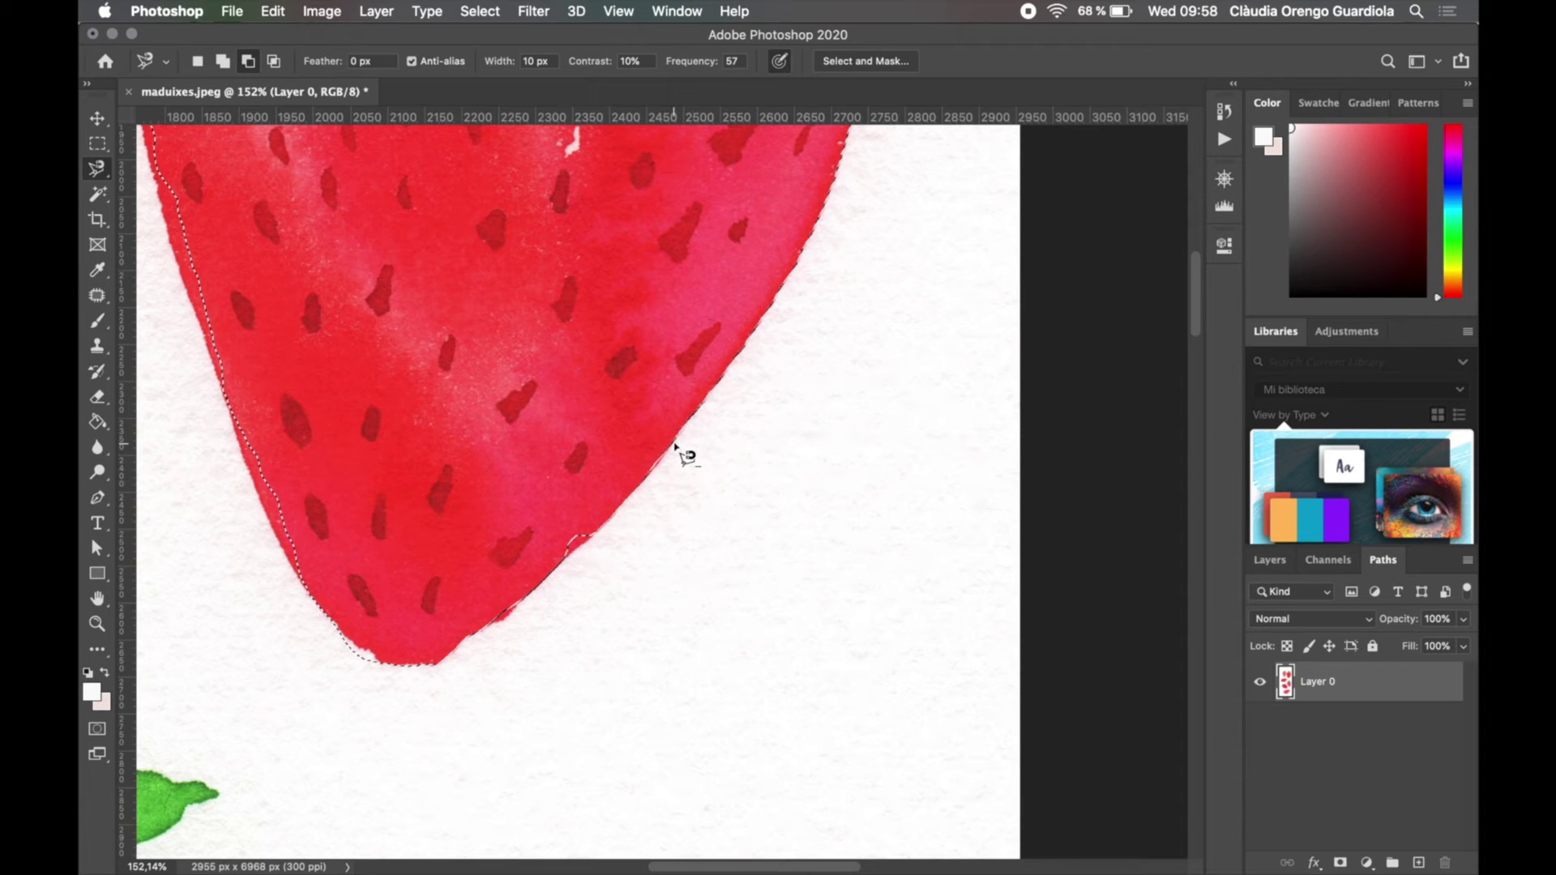
alt+click(618, 400)
alt+click(691, 416)
mouse_move(691, 417)
mouse_down()
mouse_move(701, 566)
mouse_move(723, 613)
mouse_up()
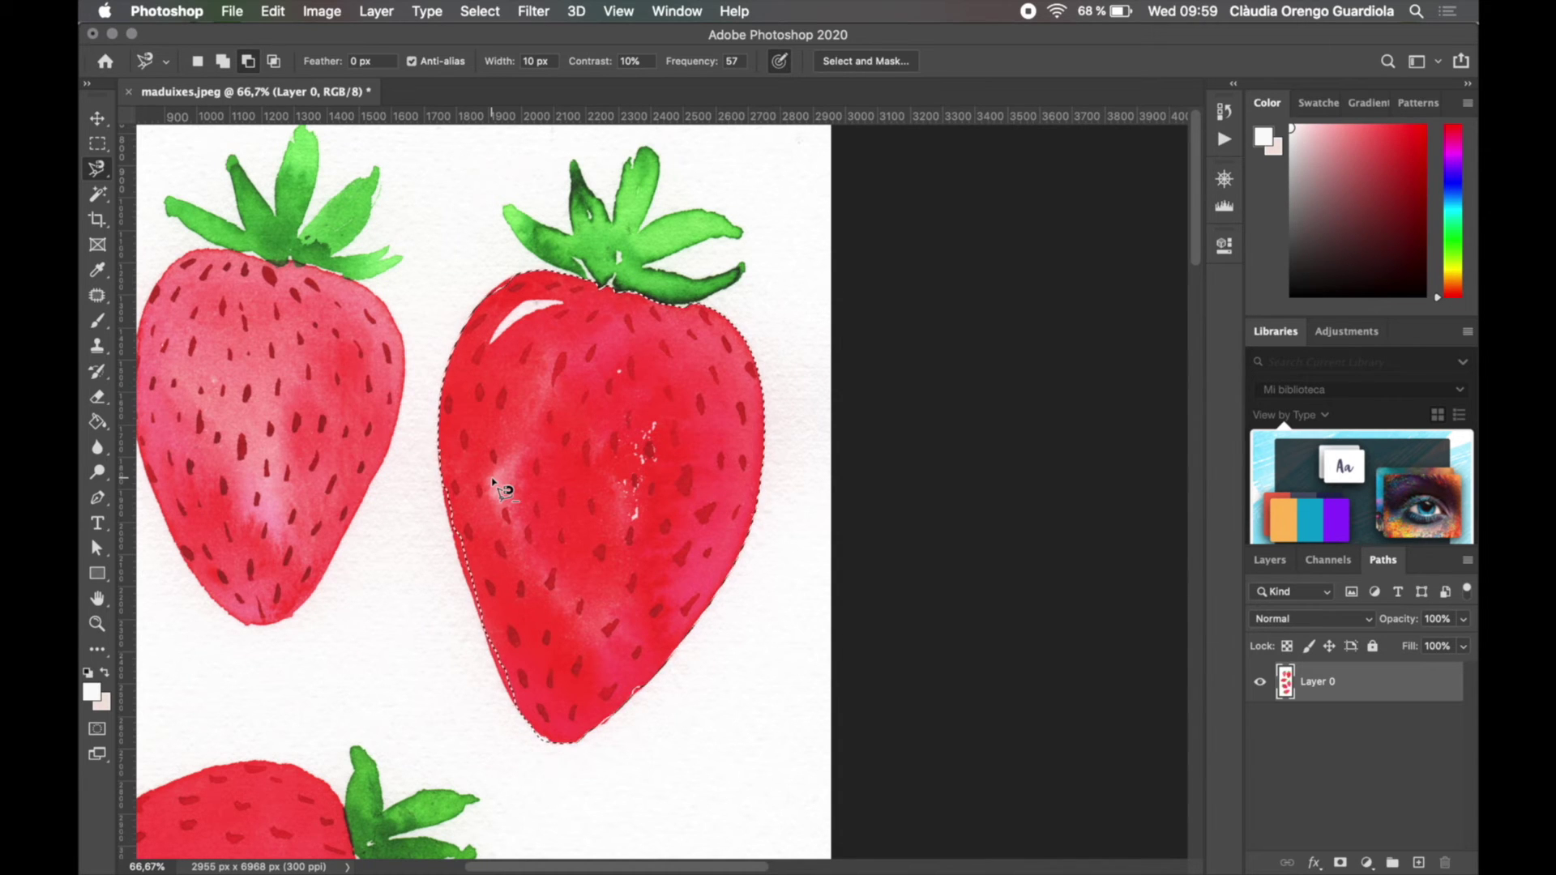
Deselect, then open Select > Color Range and sample the white paper.
key(super+d)
click(492, 12)
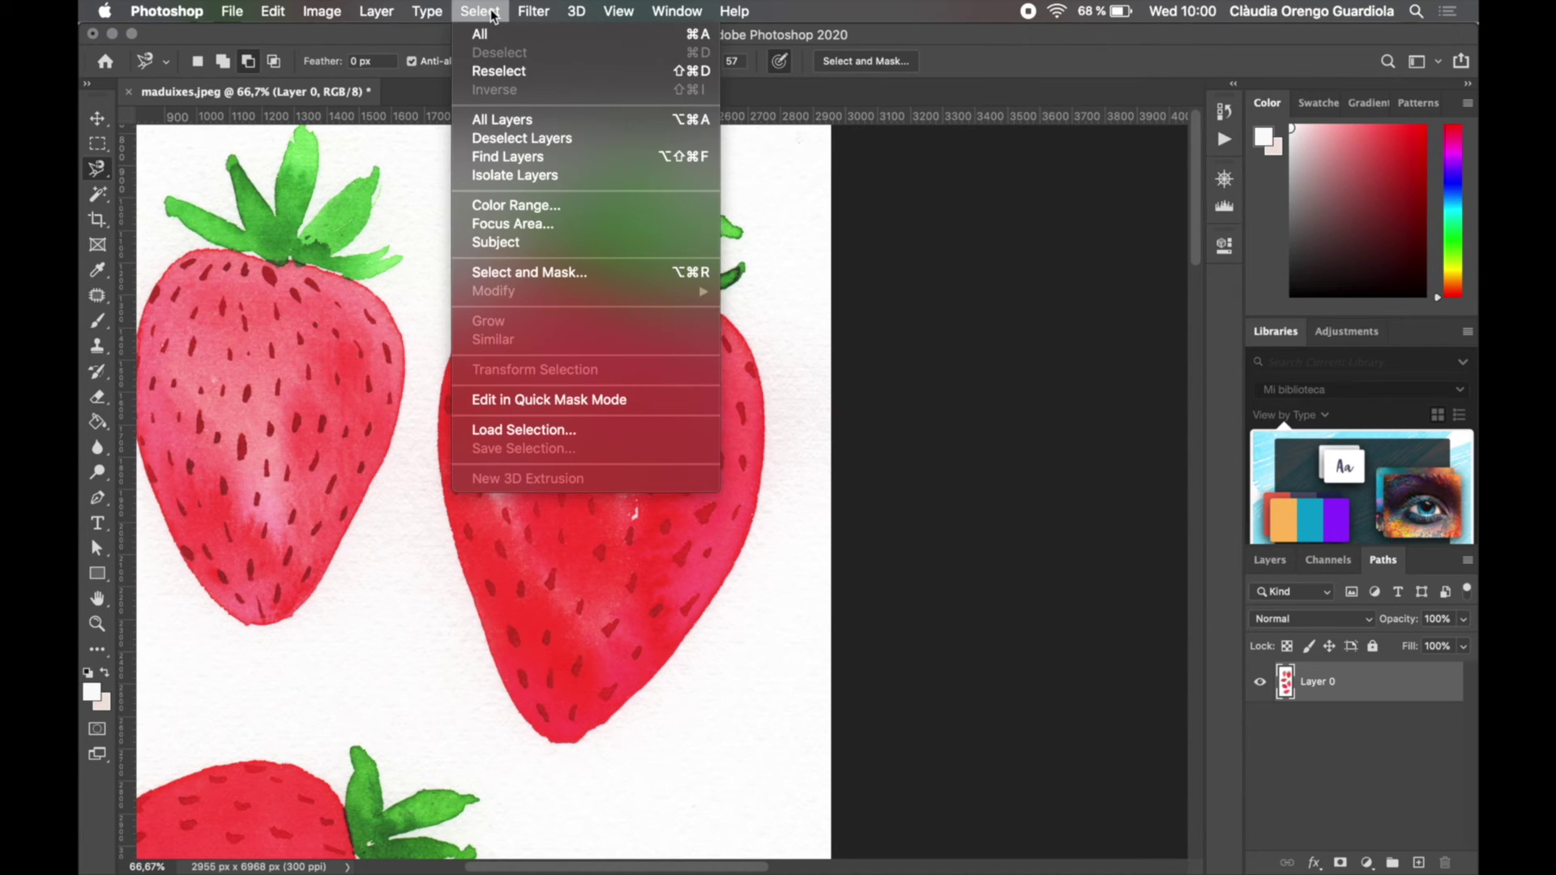
click(506, 205)
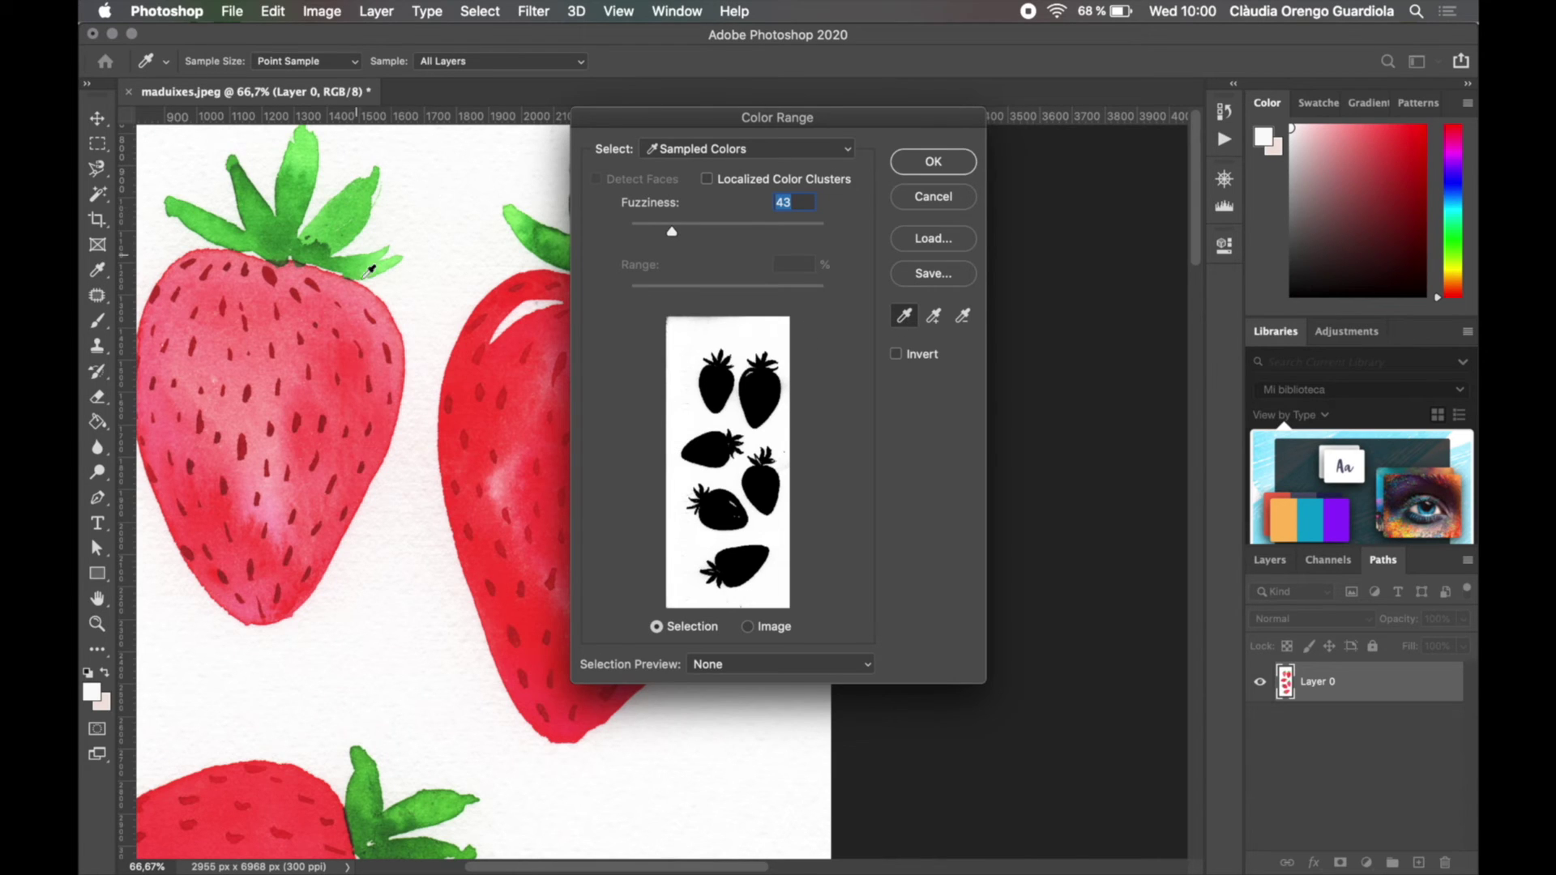
click(437, 213)
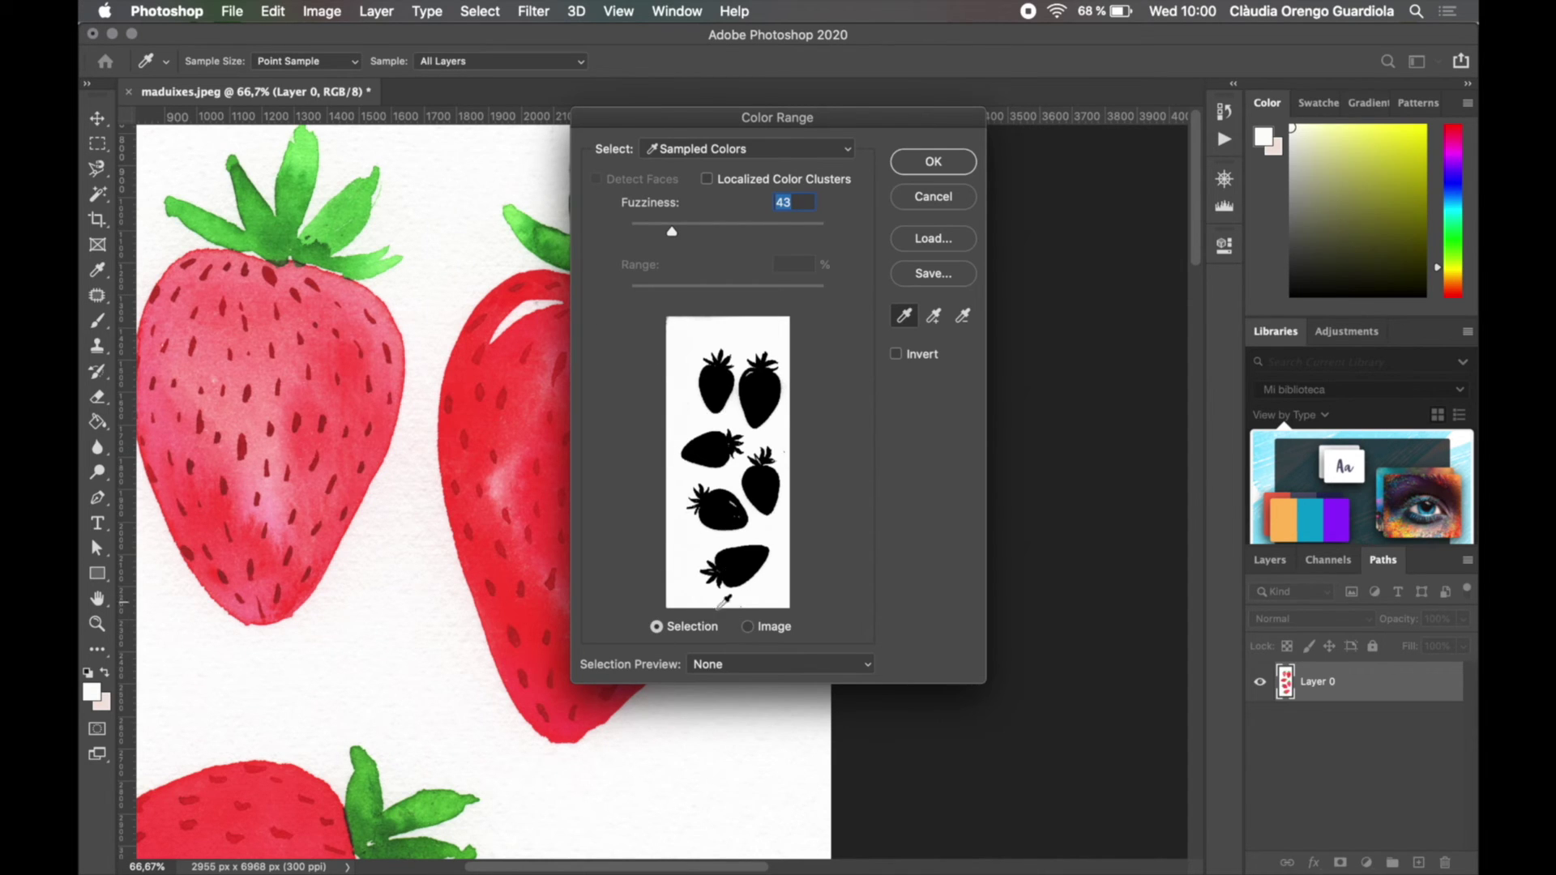
Raise the Color Range Fuzziness to about 147 so the strawberries fill in.
click(747, 627)
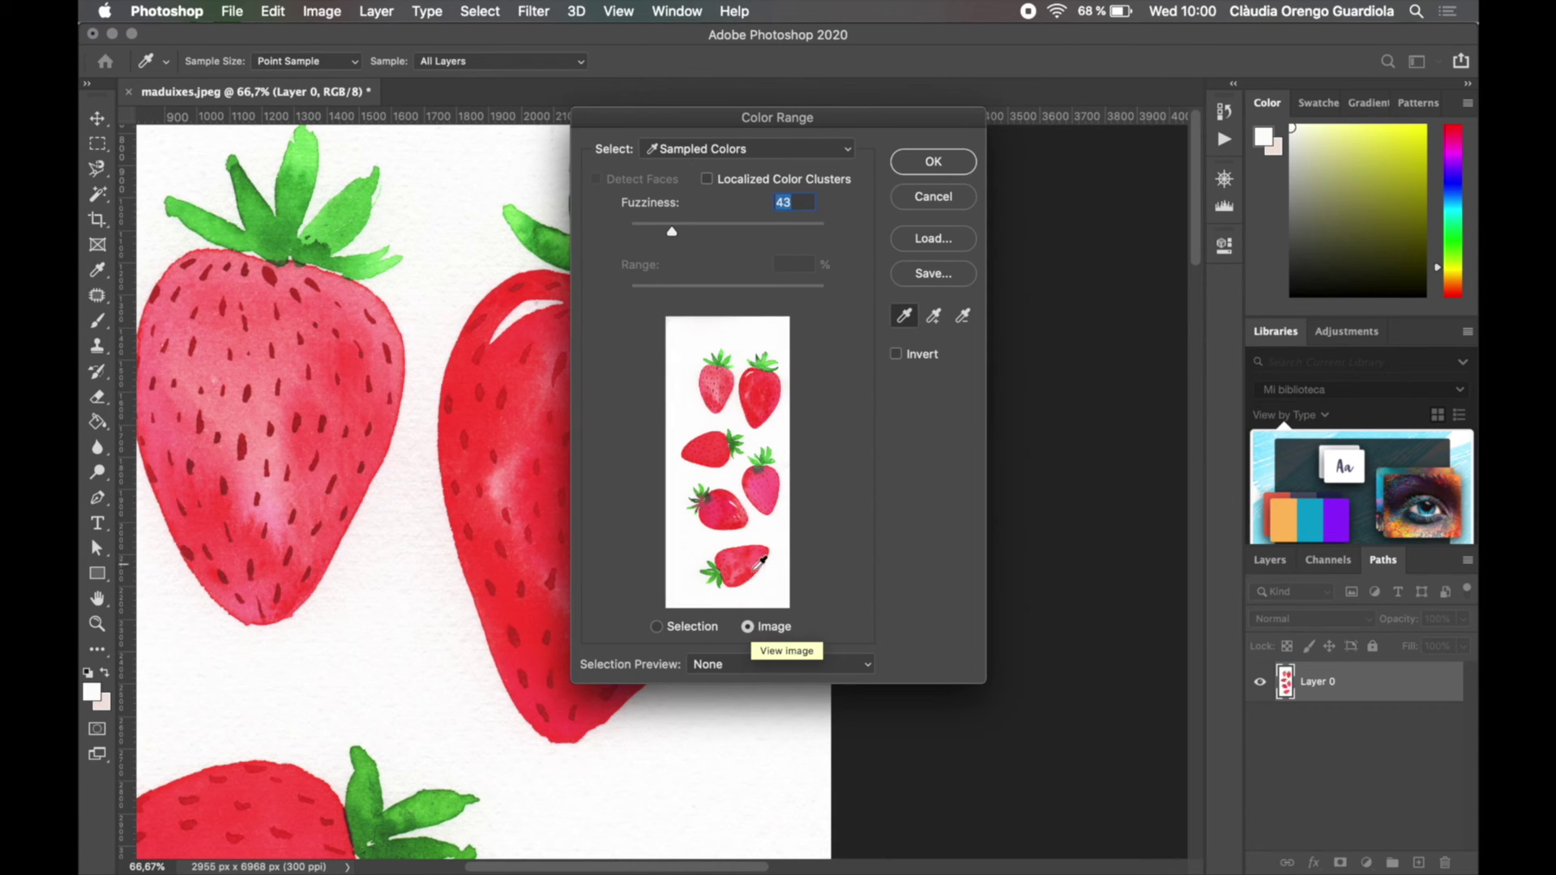
click(657, 627)
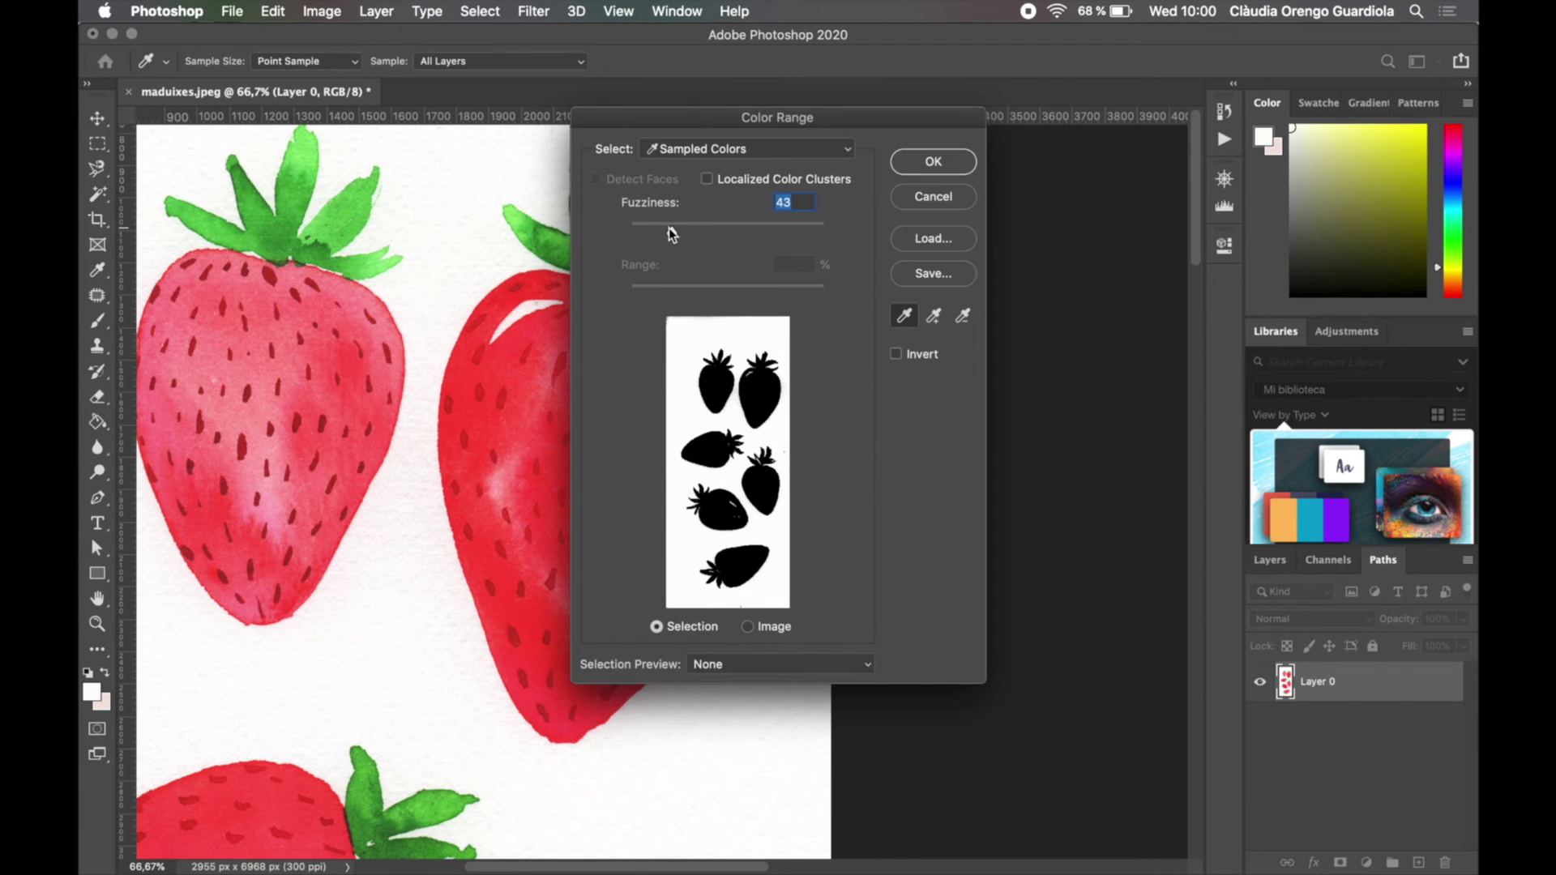
drag(672, 235, 610, 243)
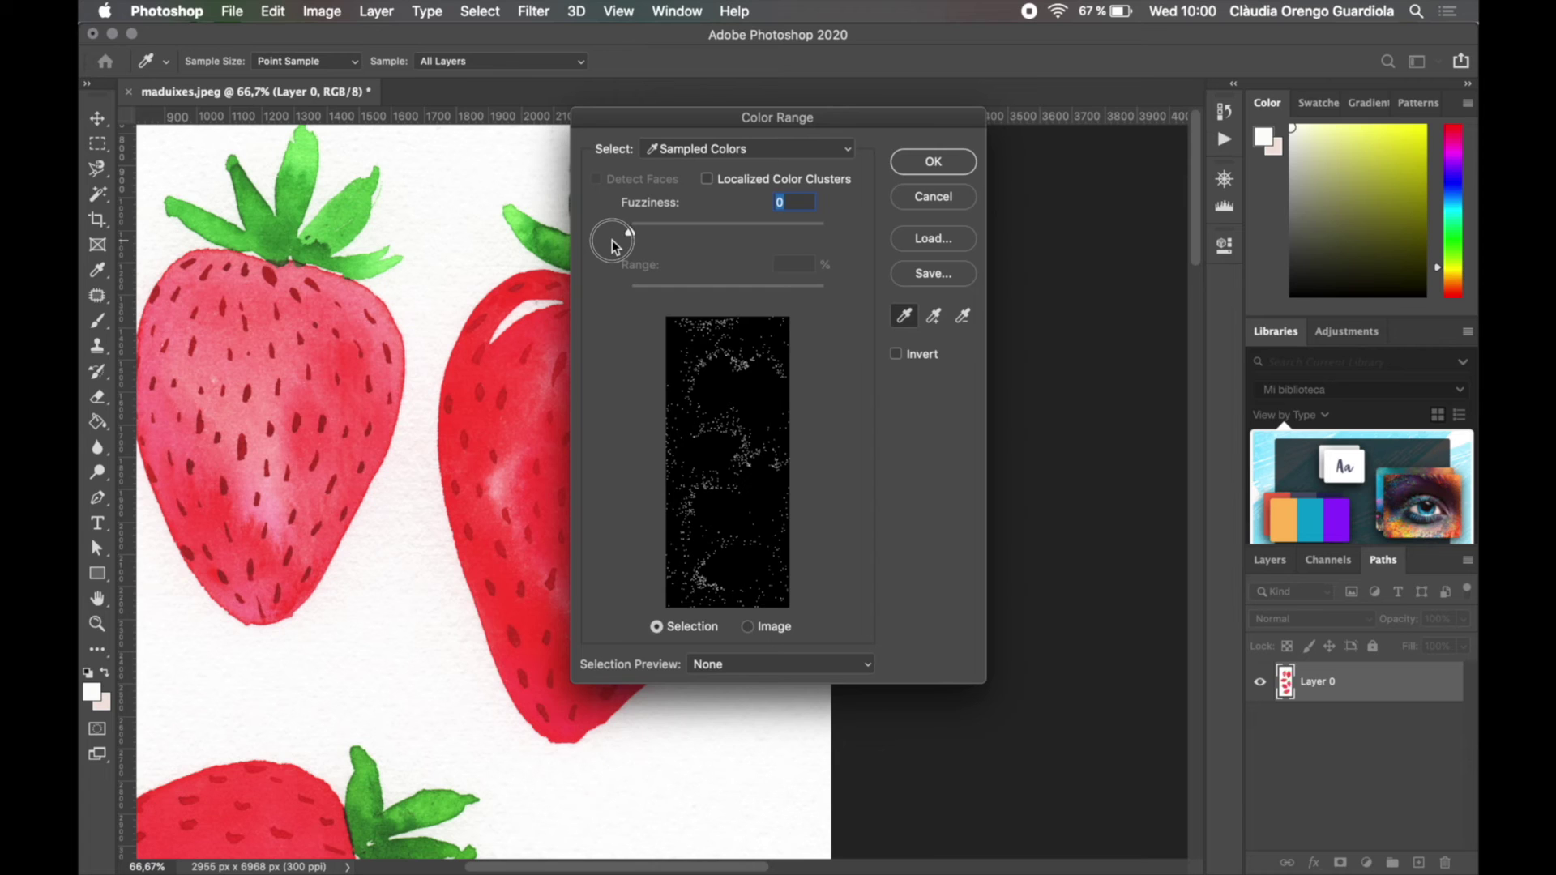
drag(613, 240, 723, 234)
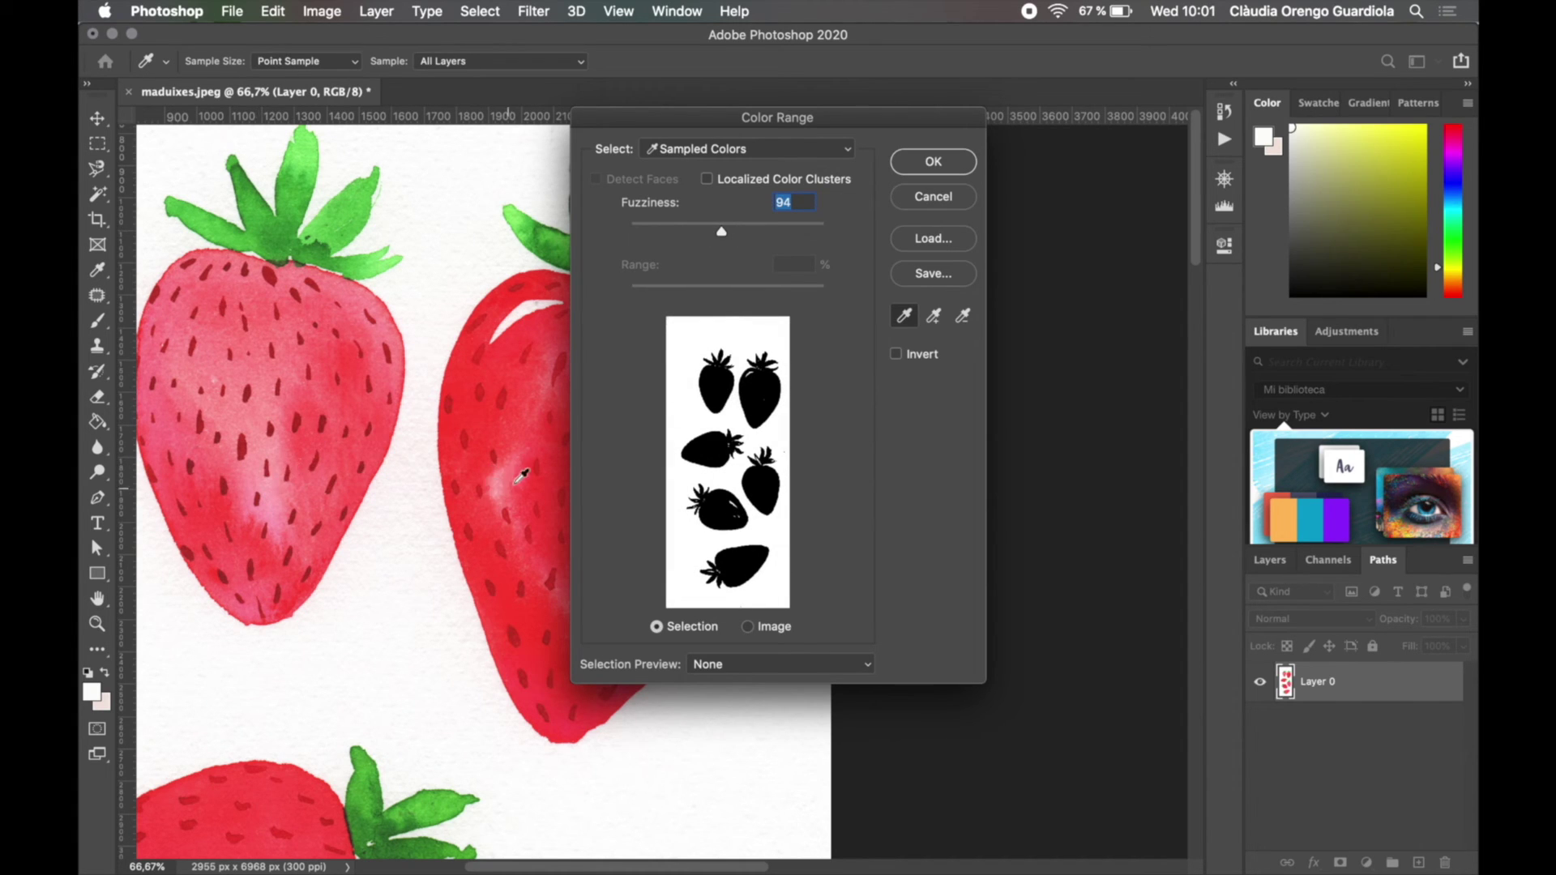
drag(735, 227, 762, 226)
drag(769, 233, 773, 234)
click(918, 165)
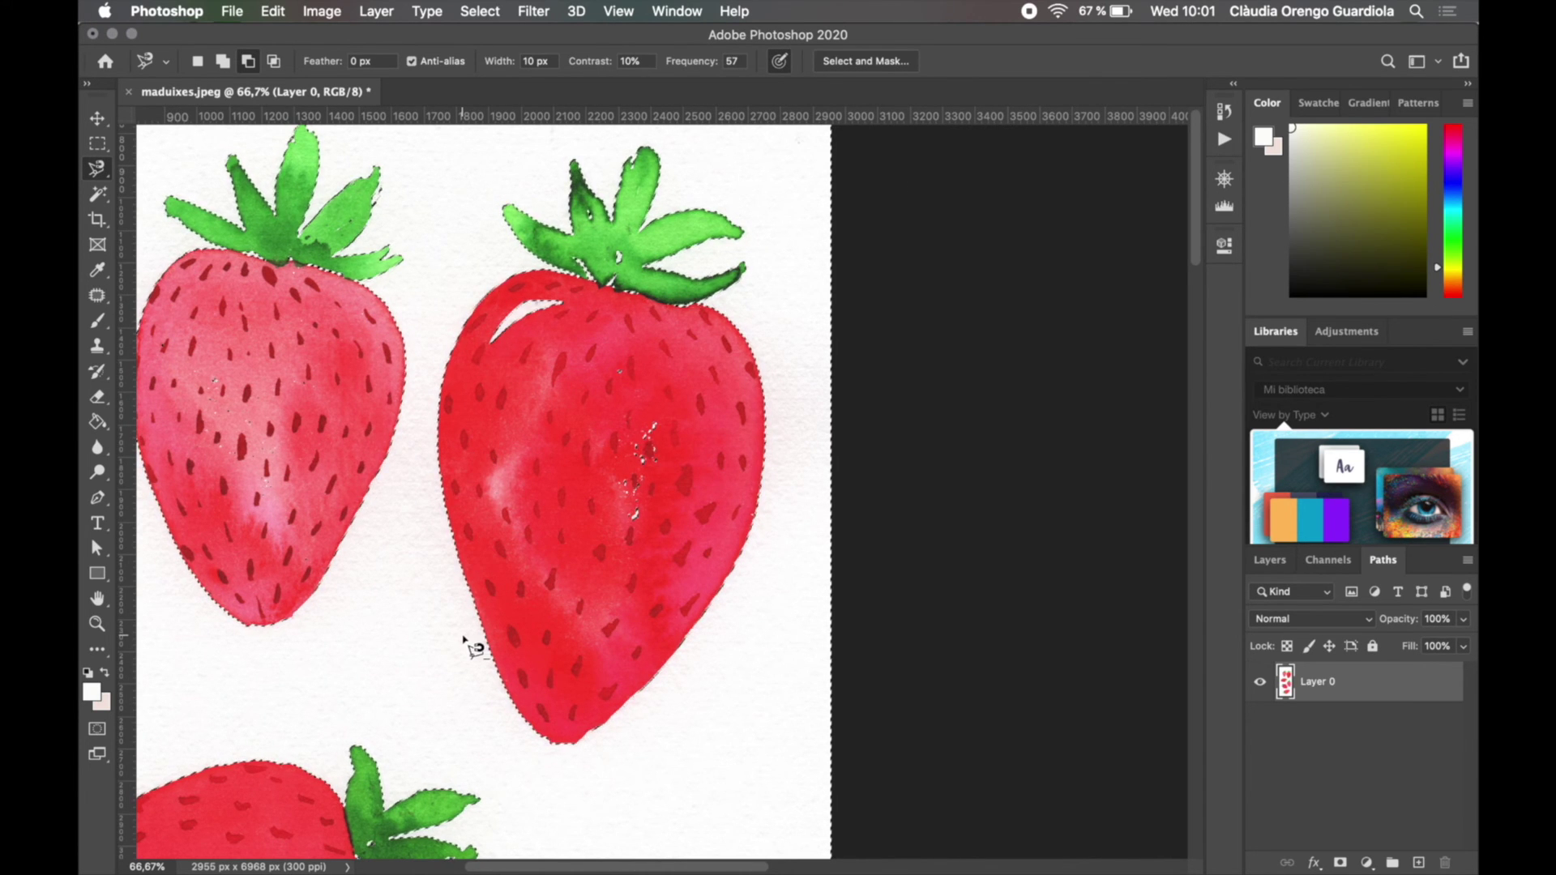
scroll(469, 642, down, 6)
scroll(469, 642, left, 2)
scroll(468, 642, down, 15)
scroll(468, 642, left, 6)
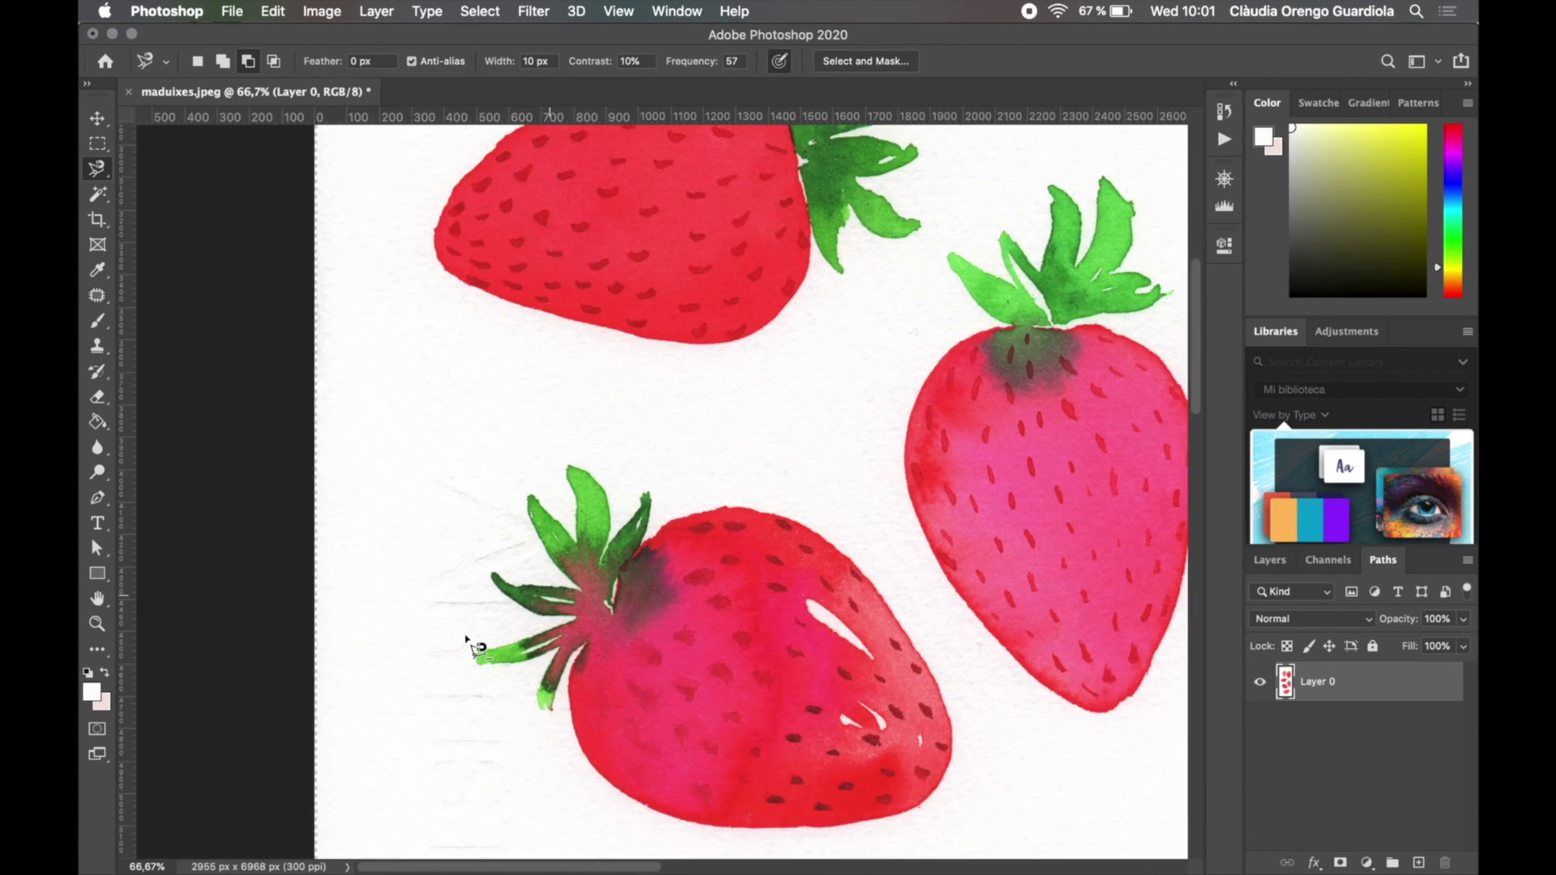
scroll(478, 646, down, 4)
scroll(478, 646, right, 1)
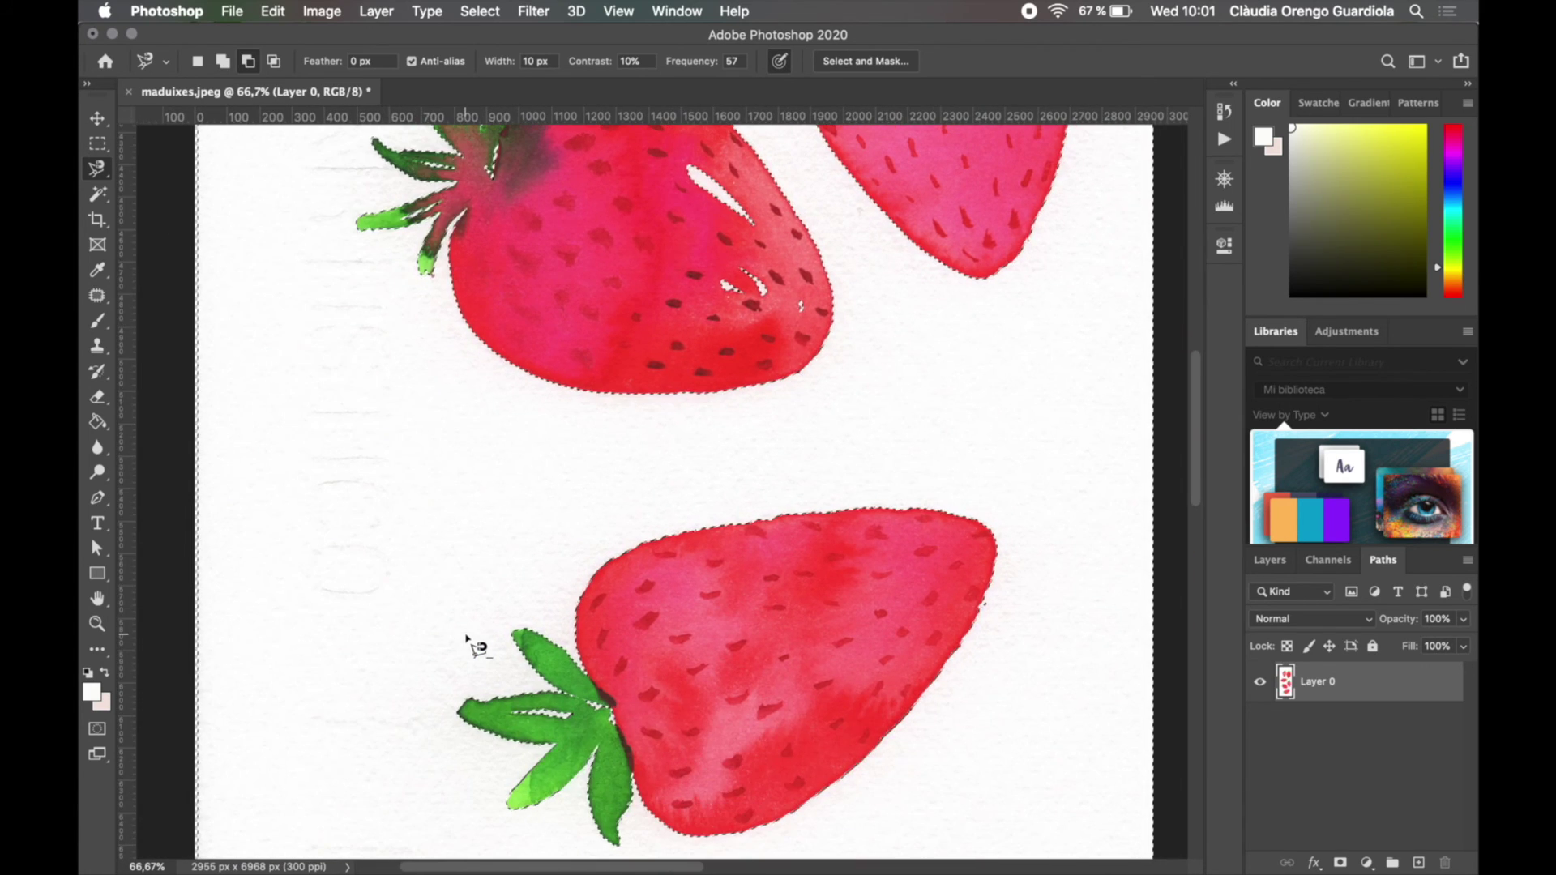
scroll(478, 646, up, 7)
scroll(478, 646, up, 10)
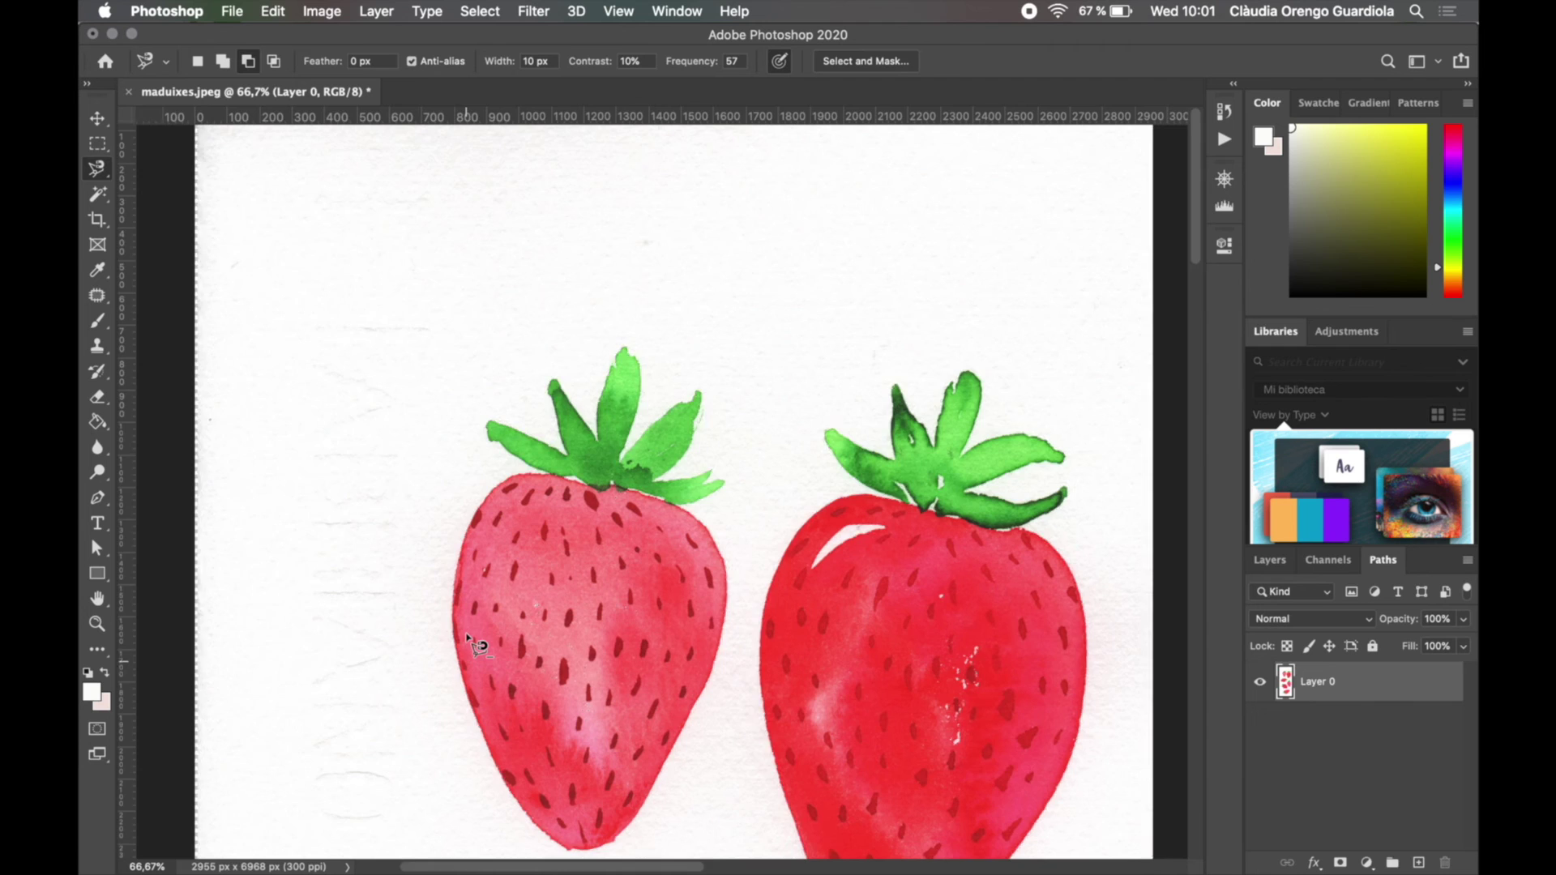
scroll(478, 645, down, 3)
scroll(478, 646, right, 1)
scroll(478, 645, down, 4)
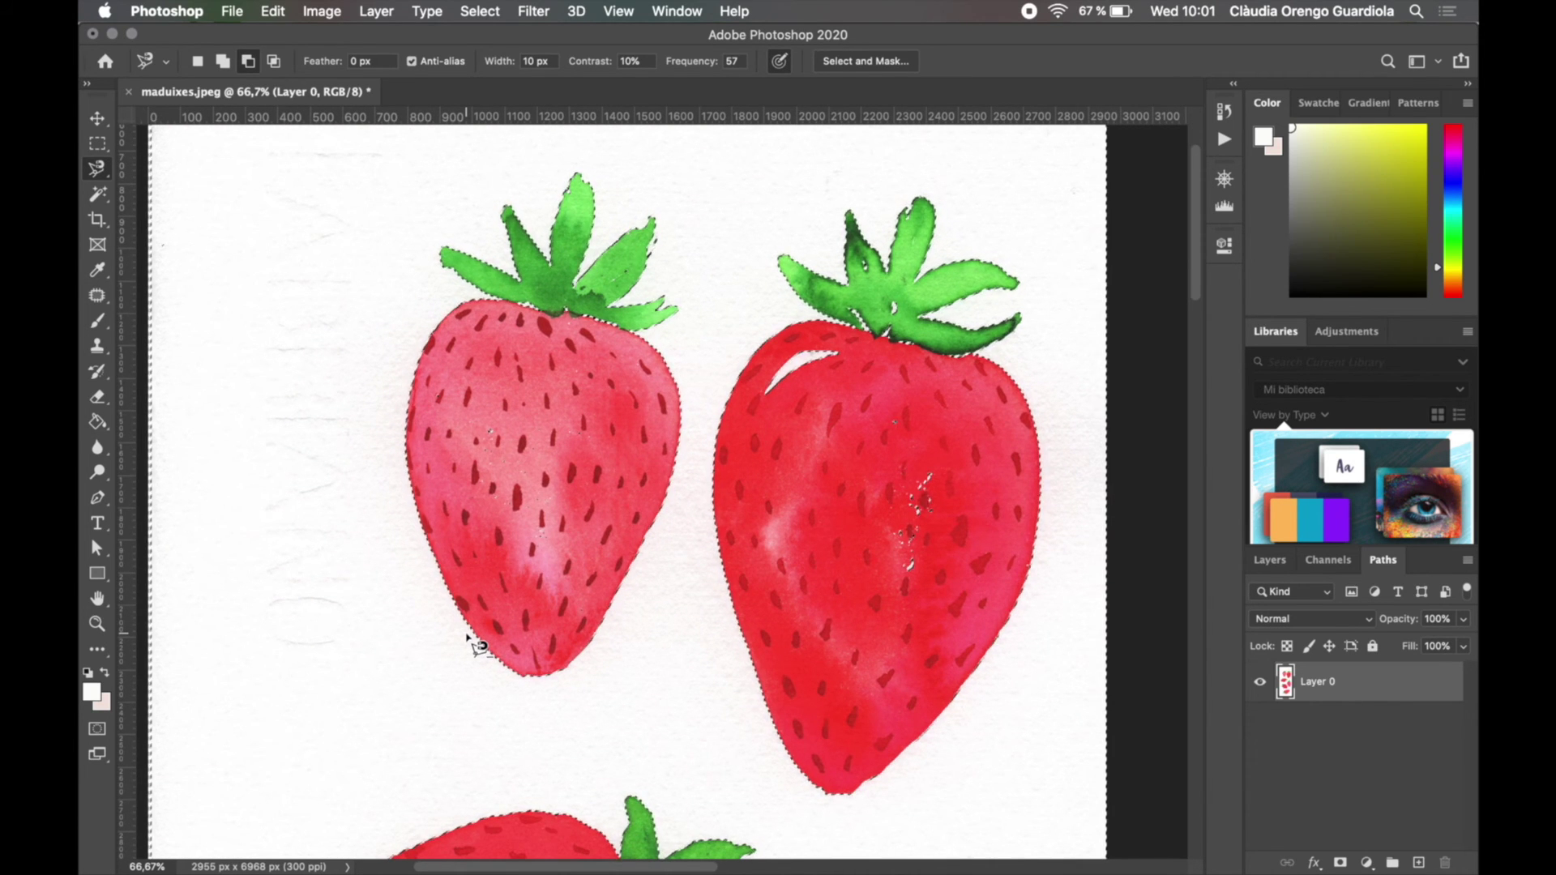
scroll(582, 640, right, 3)
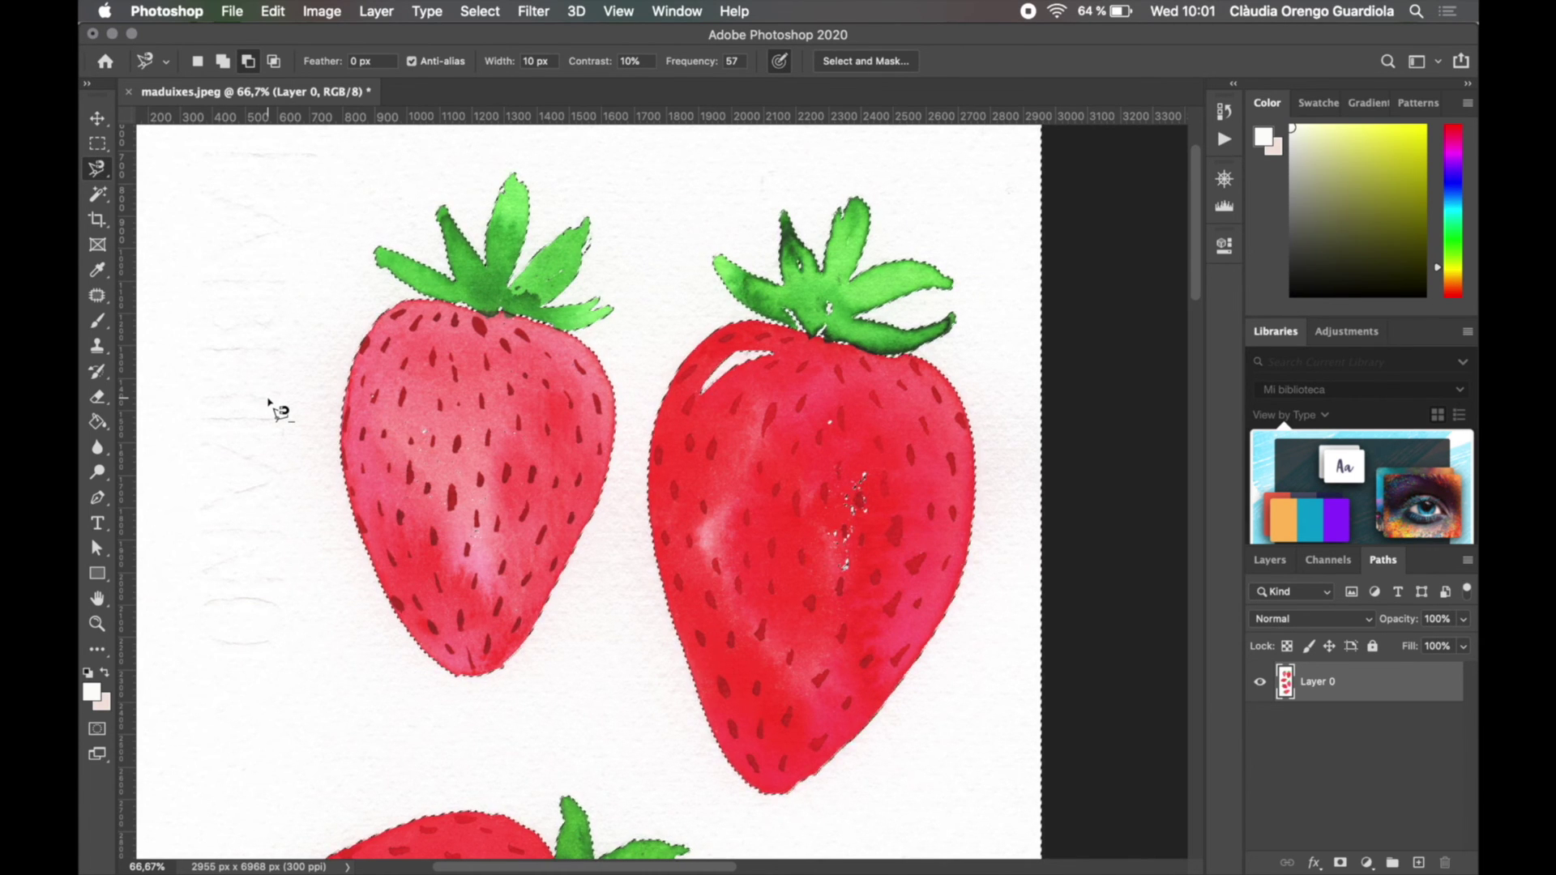
scroll(486, 364, up, 1)
scroll(486, 364, left, 1)
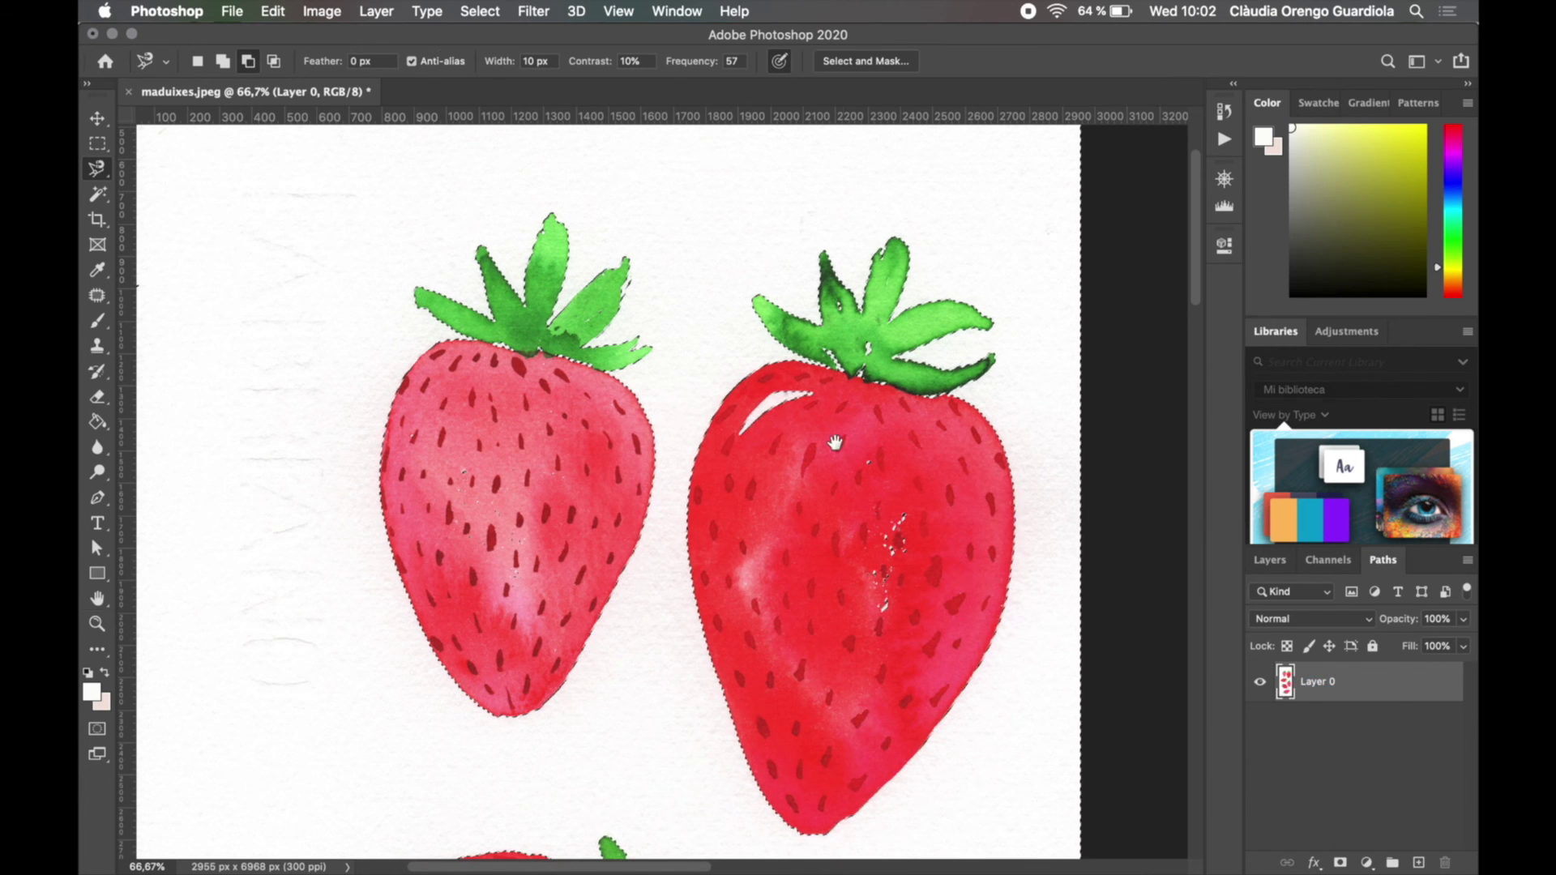
double_click(1285, 694)
click(1304, 493)
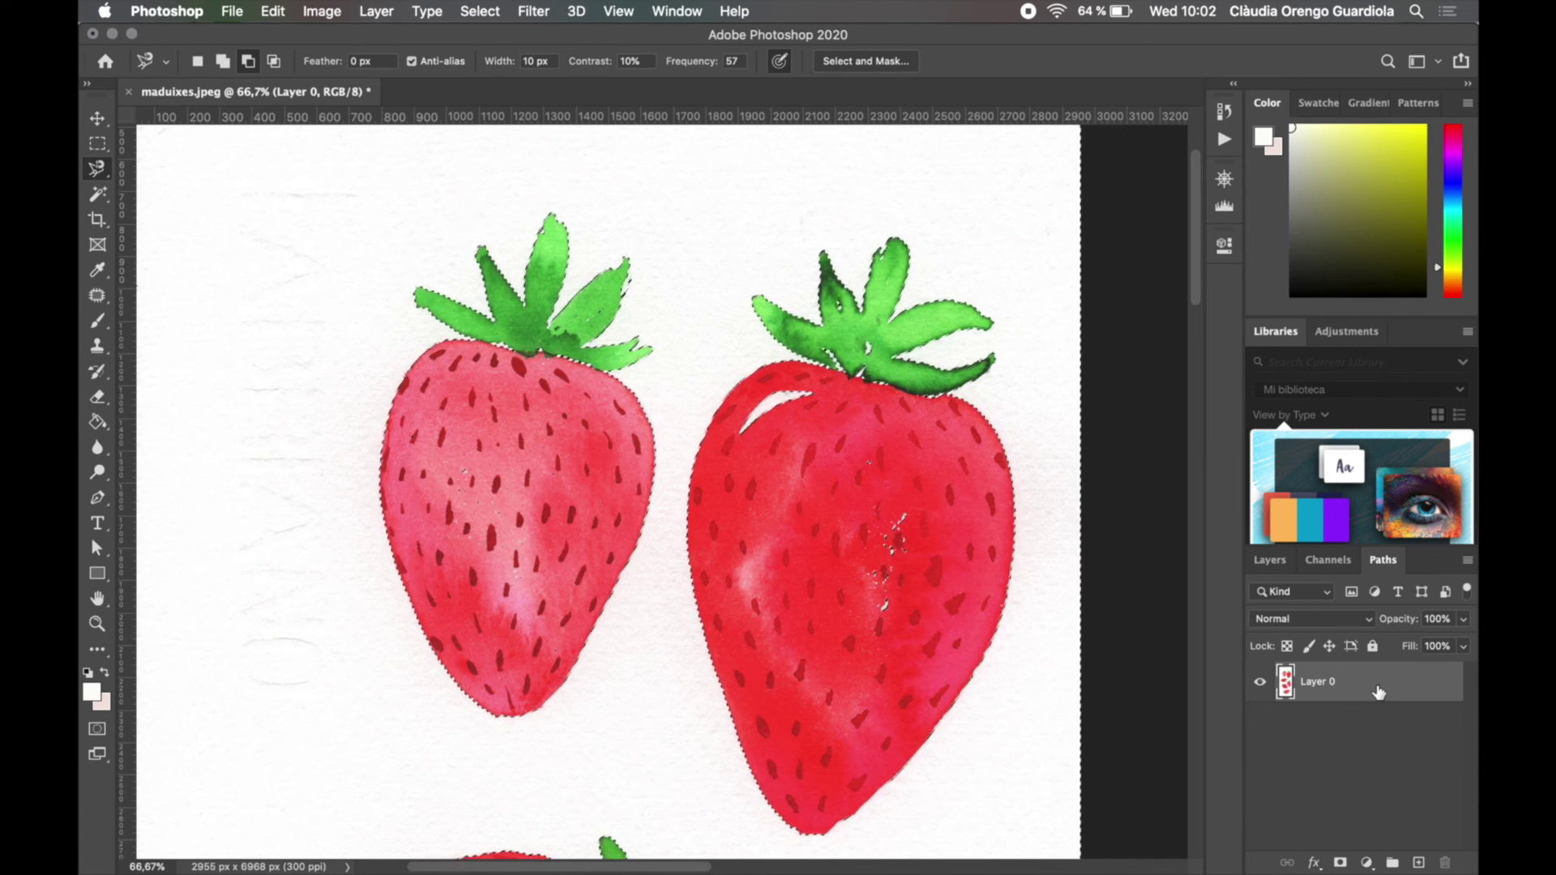
key(Delete)
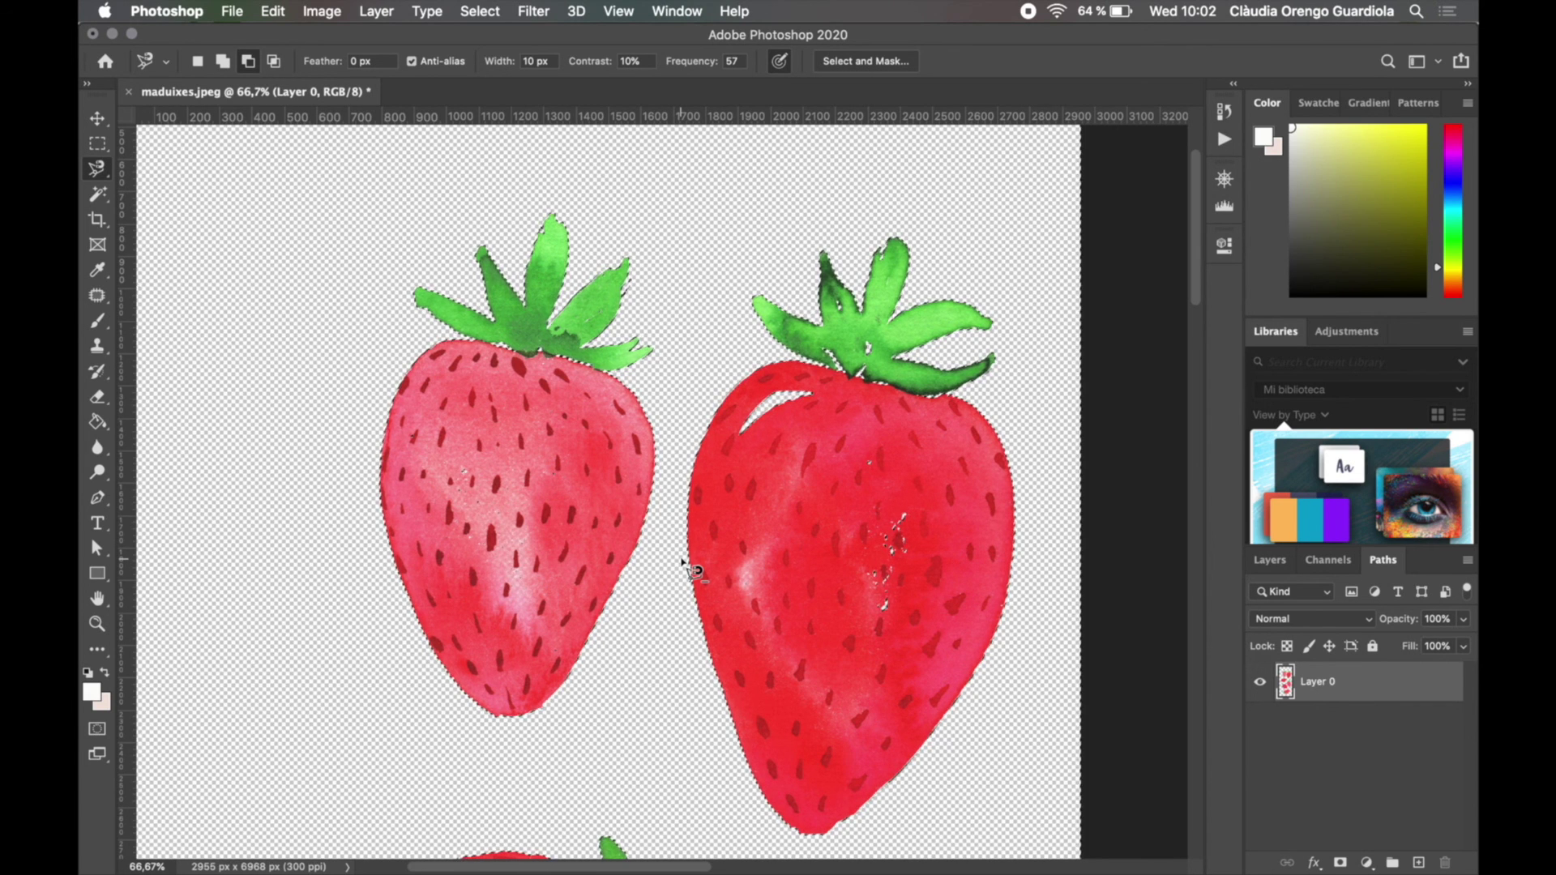
key(super+z)
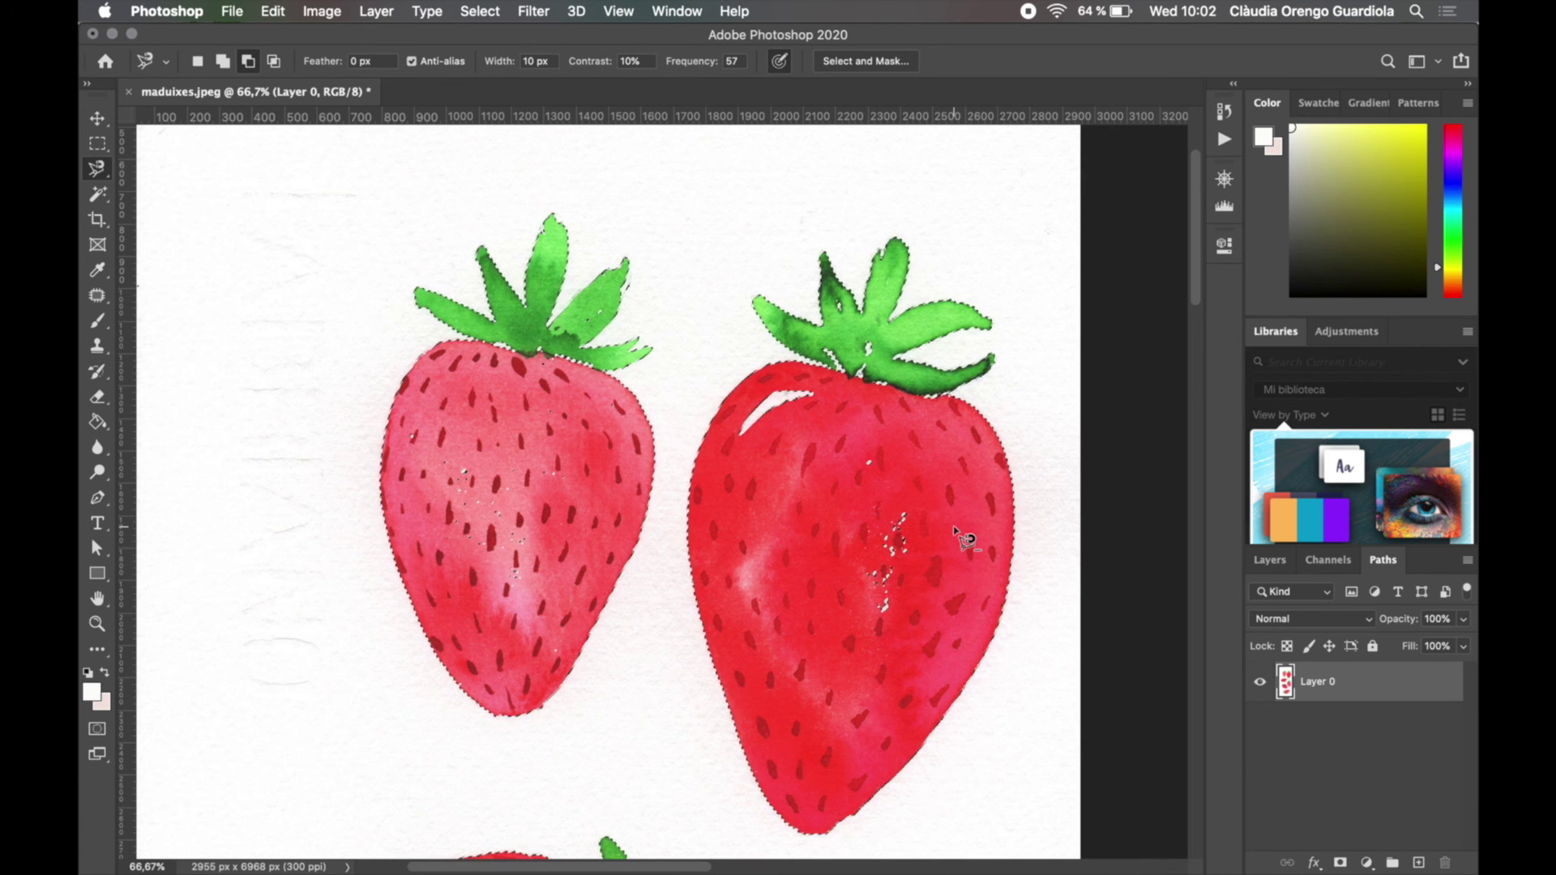
key(Delete)
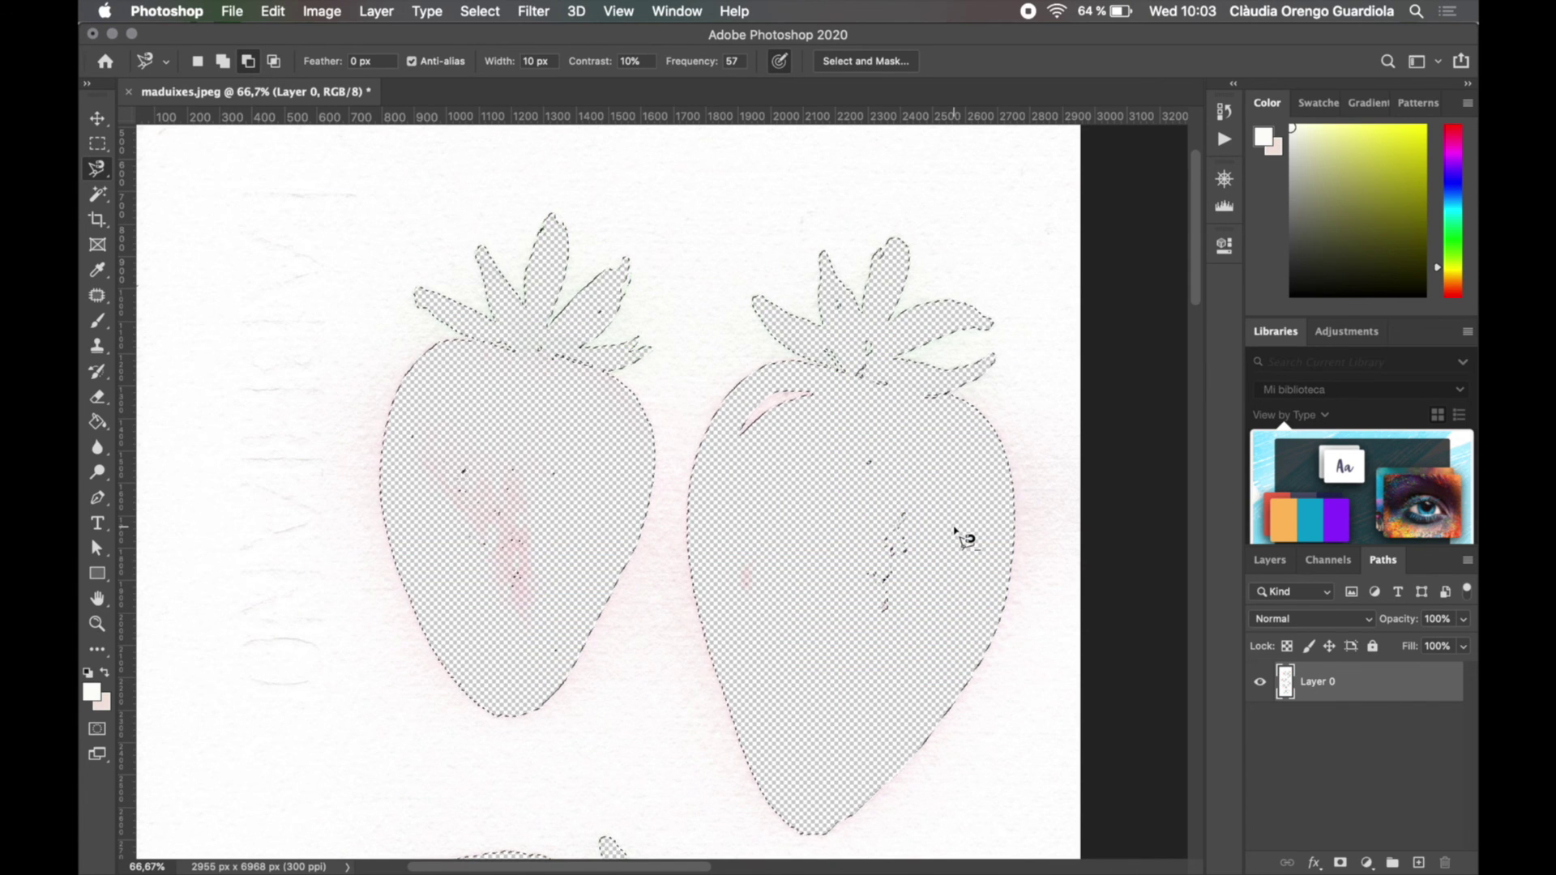
key(super+z)
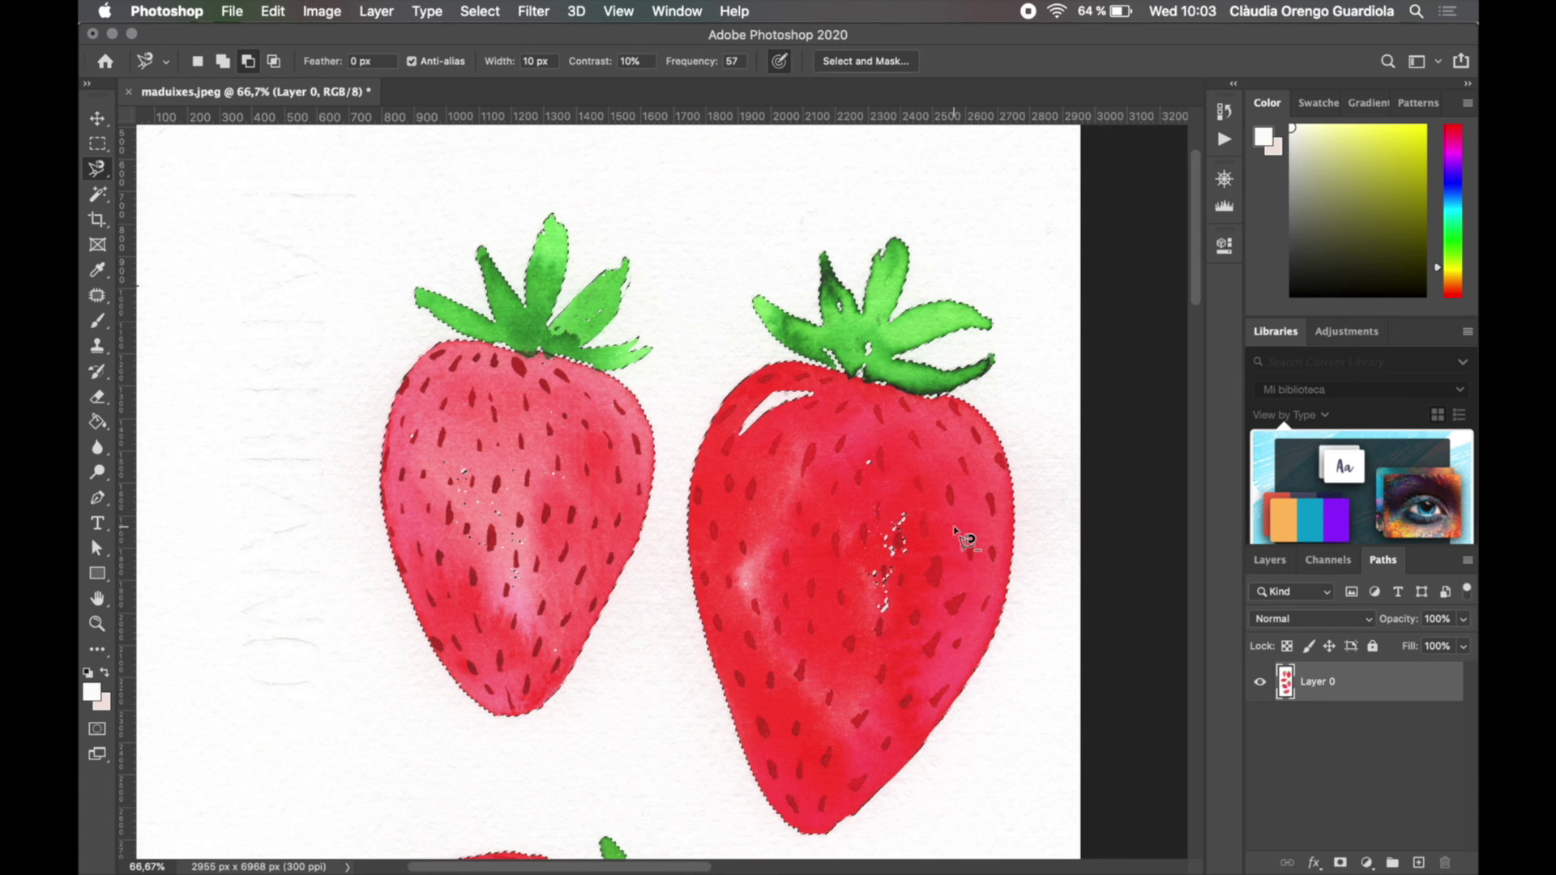
Invert the selection, delete the white paper from Layer 0, and deselect.
click(479, 11)
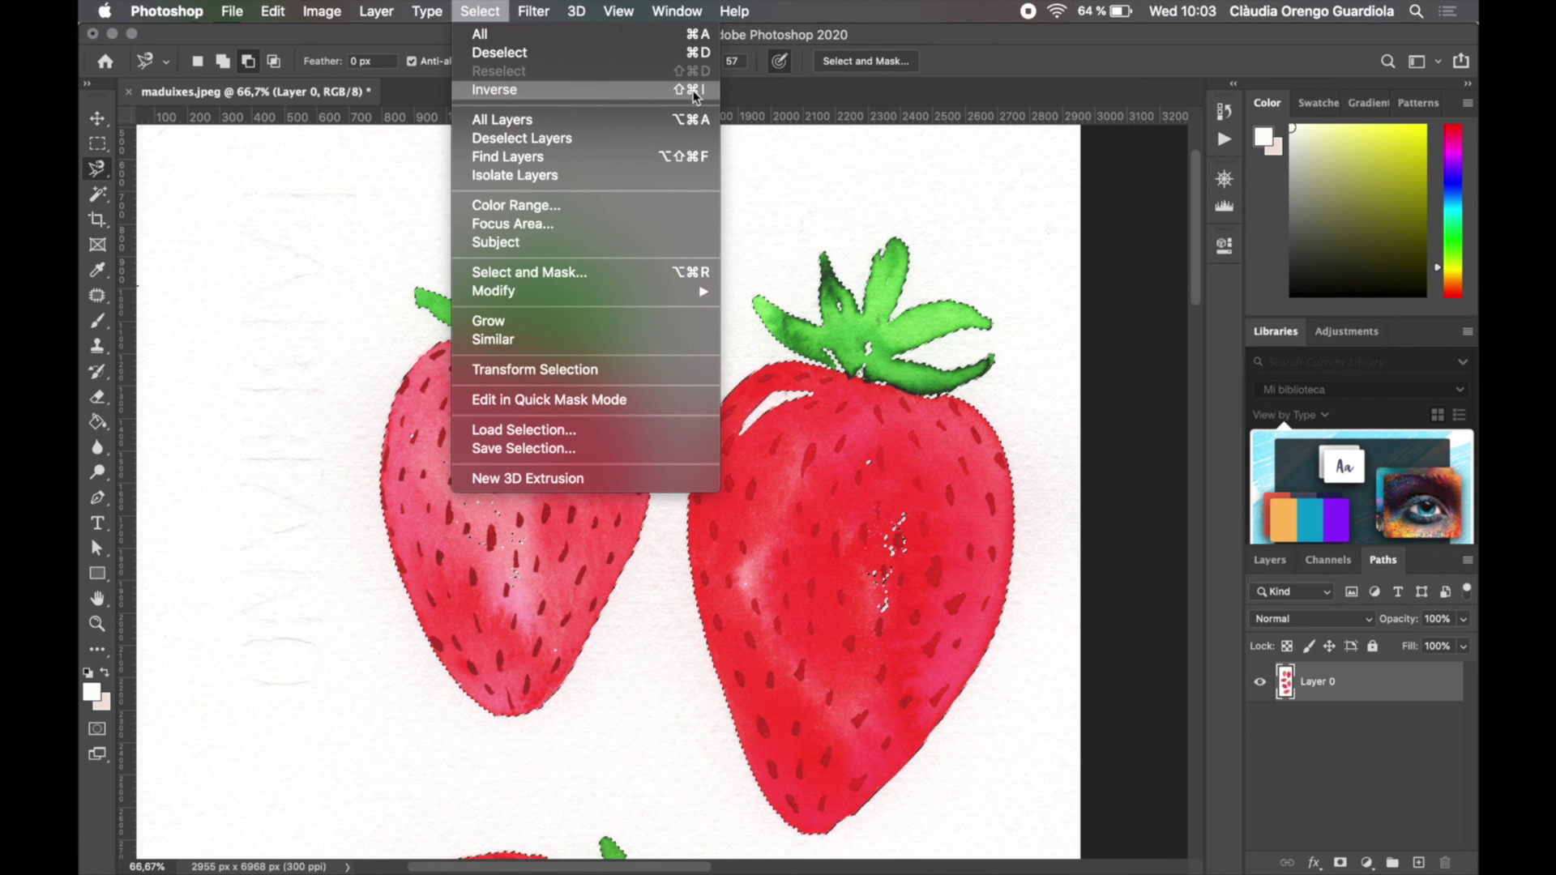
click(655, 96)
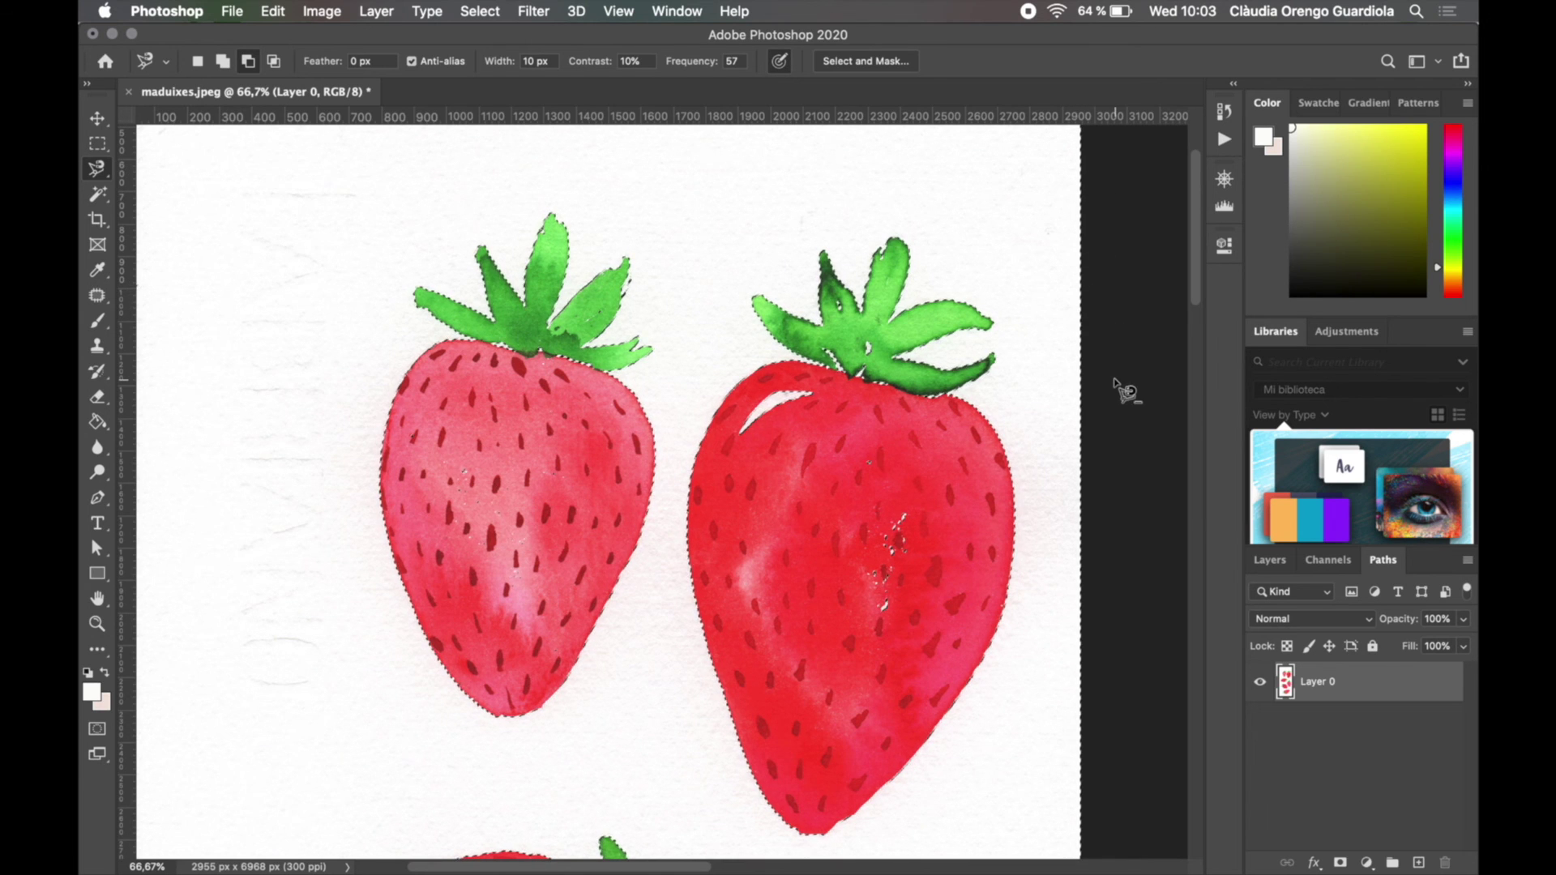
key(Delete)
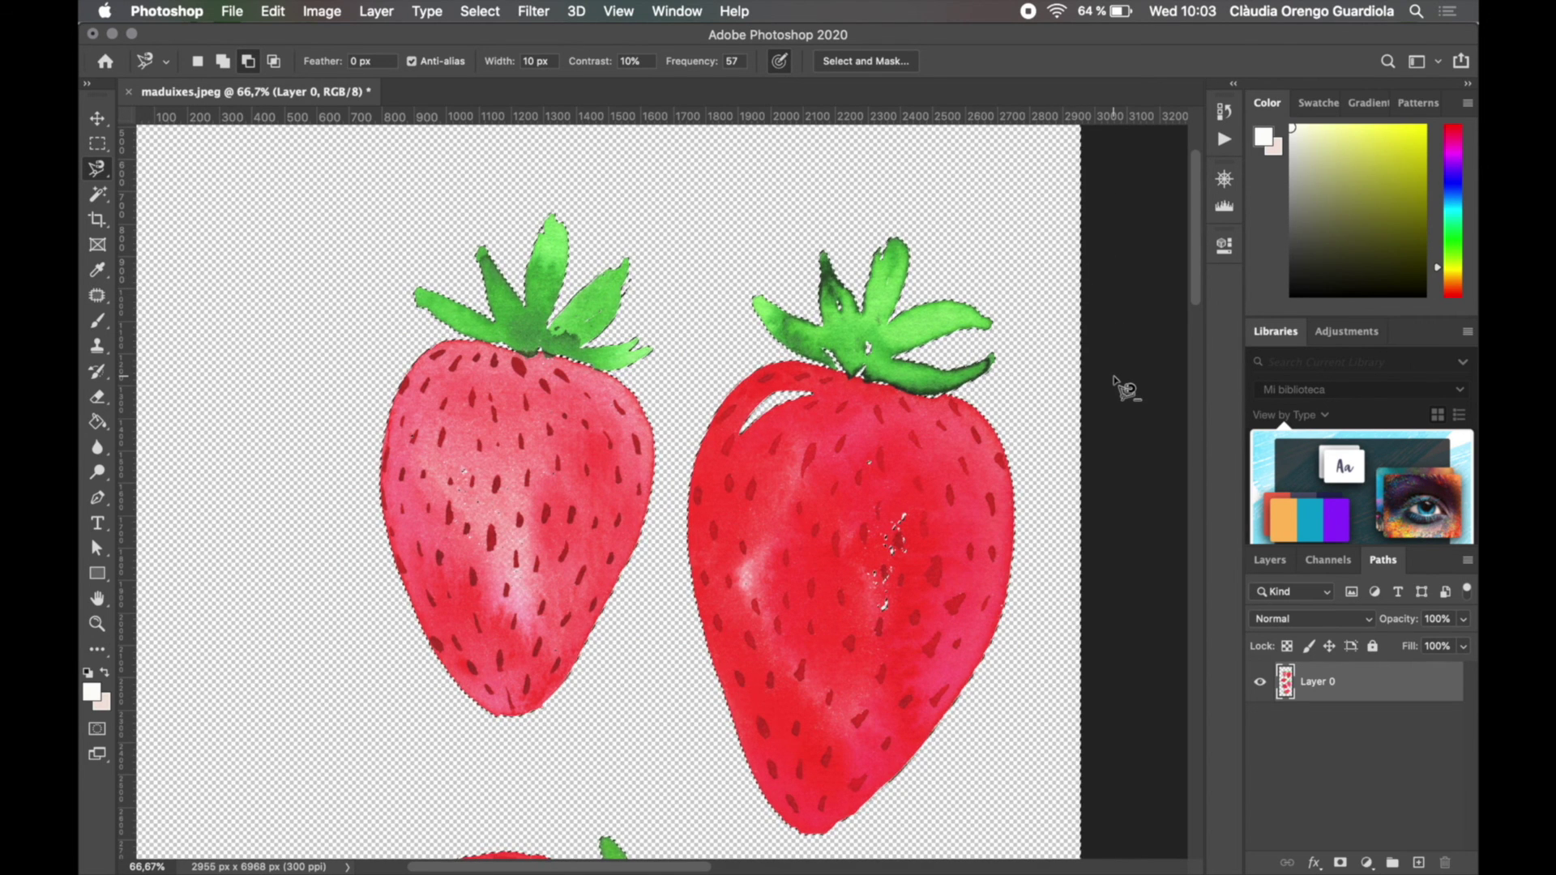
key(super+d)
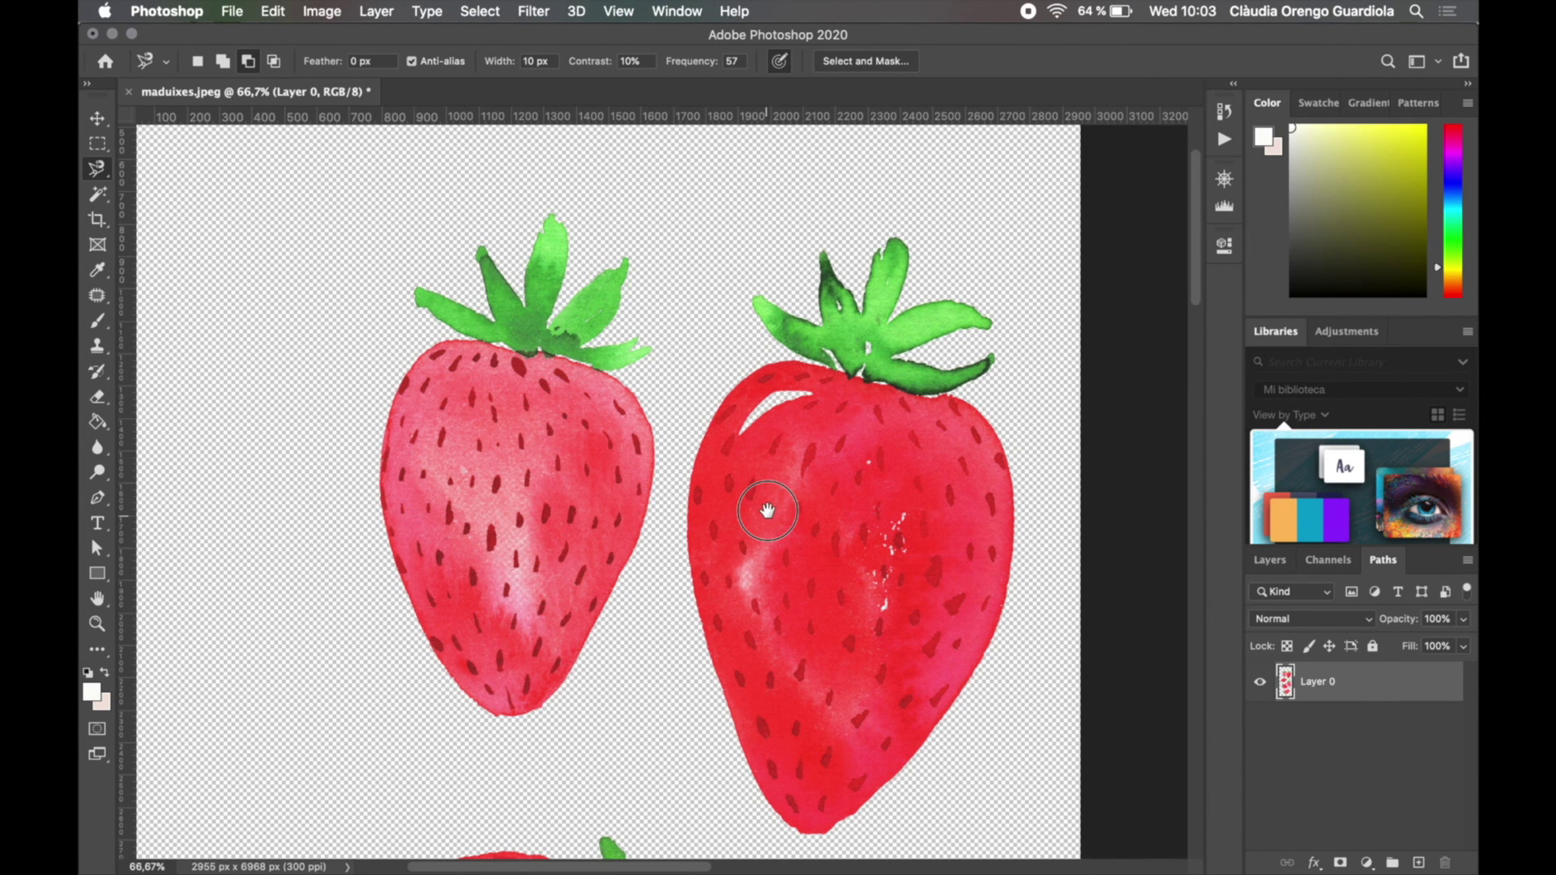
scroll(767, 511, down, 5)
scroll(697, 653, up, 5)
scroll(691, 718, down, 3)
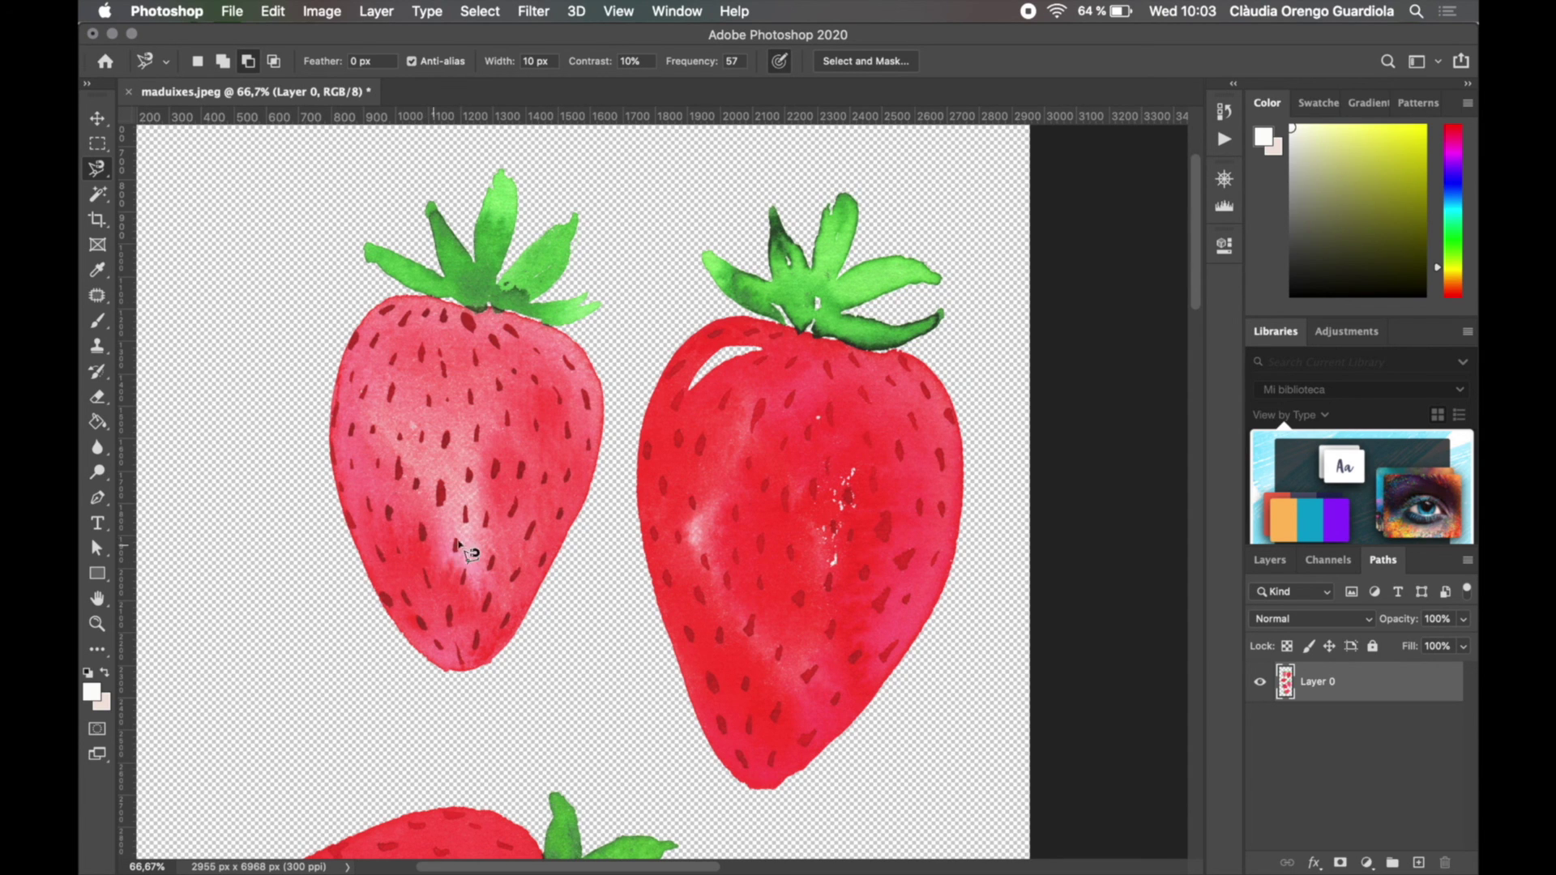
scroll(474, 527, up, 10)
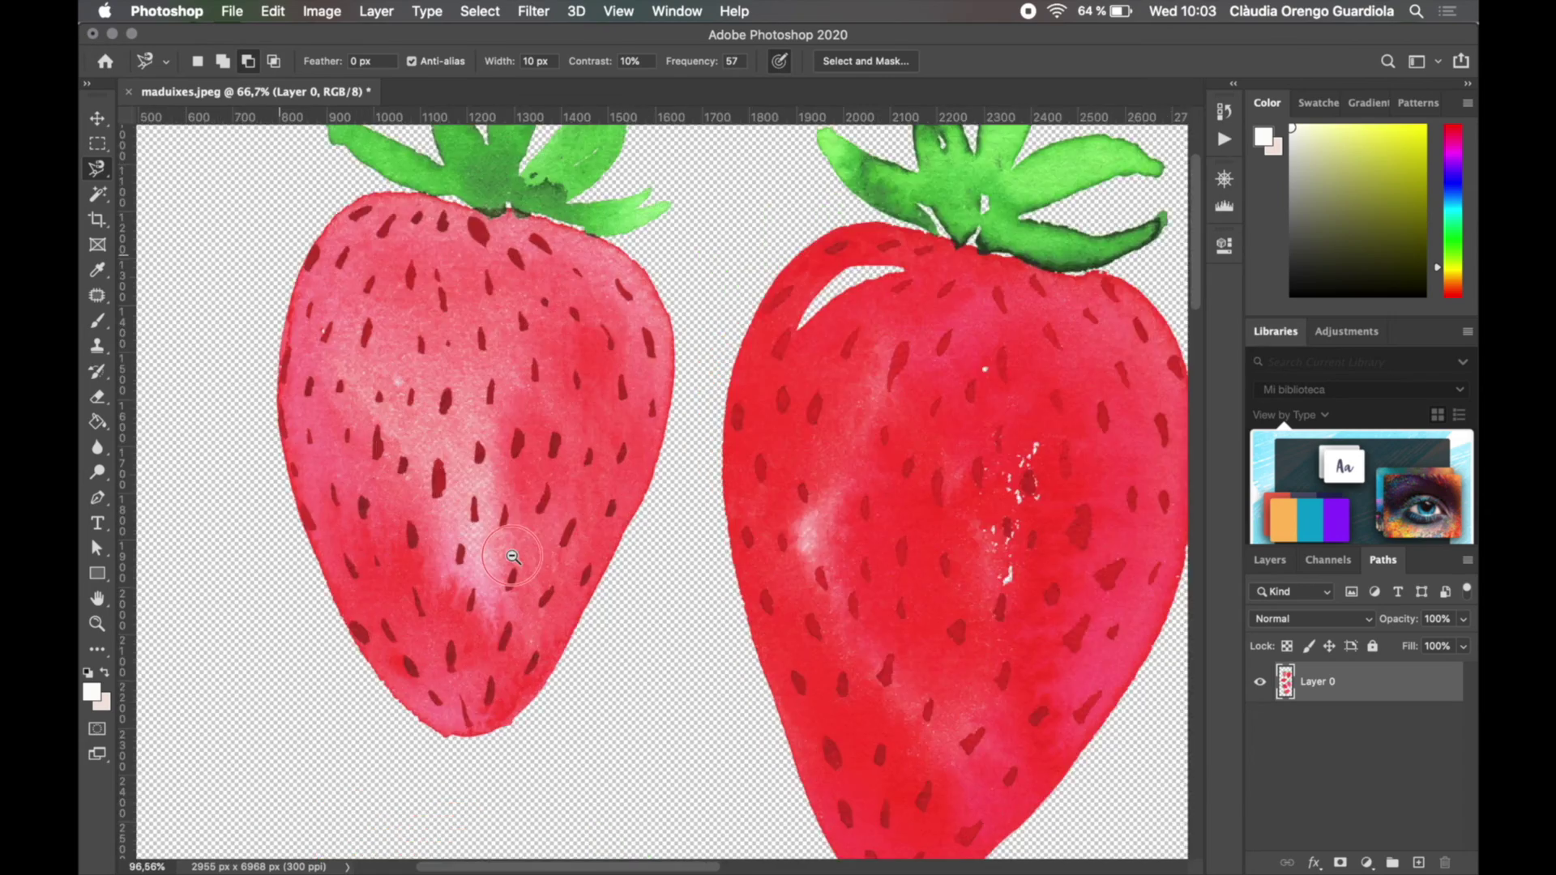
scroll(615, 618, down, 10)
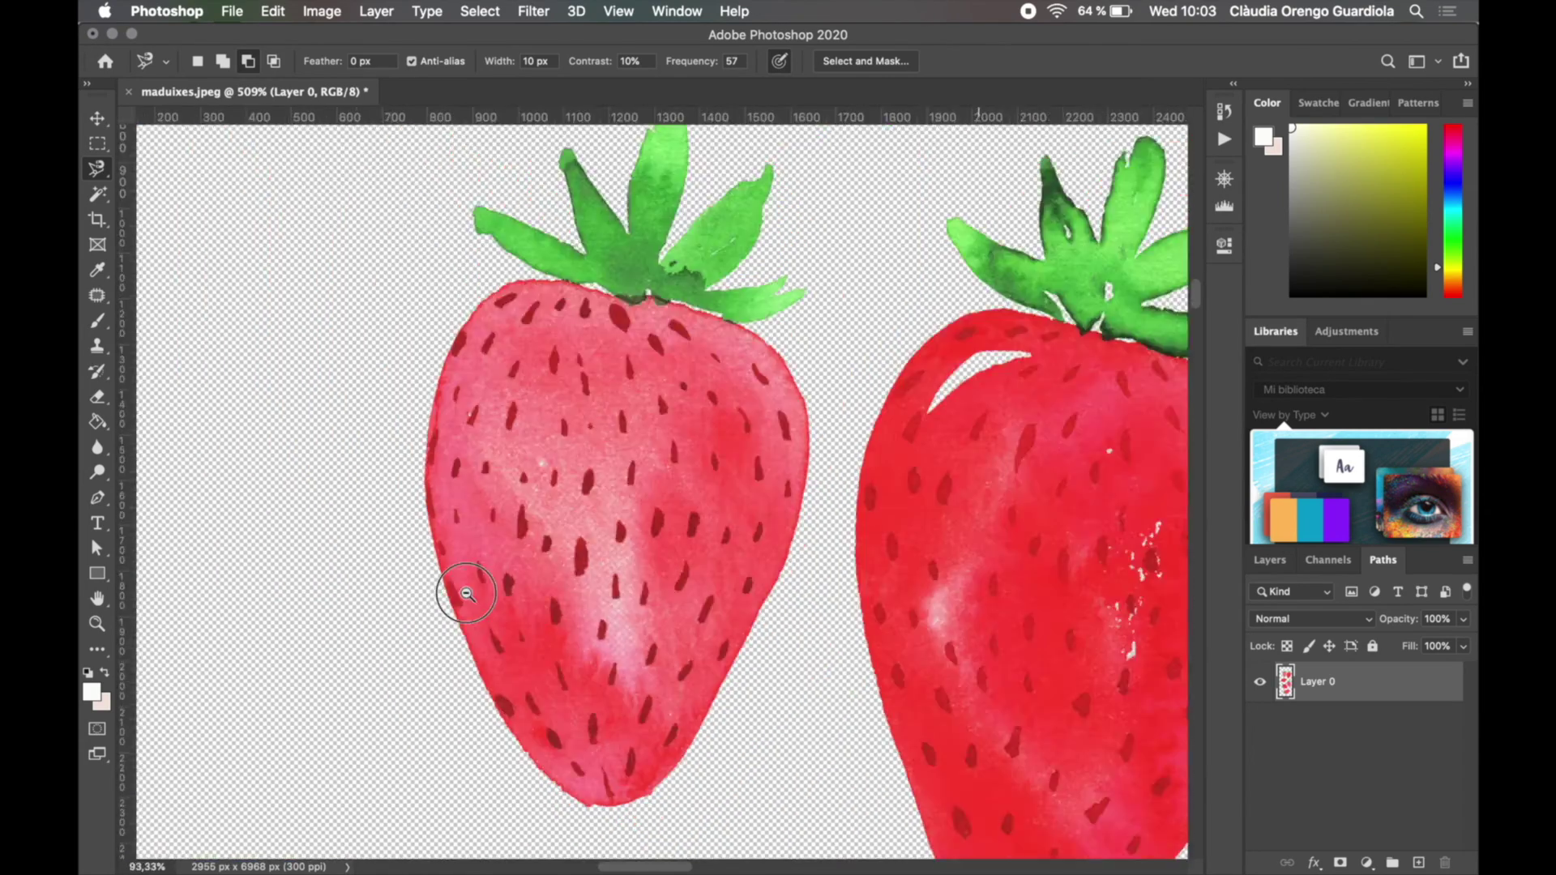
scroll(460, 584, up, 3)
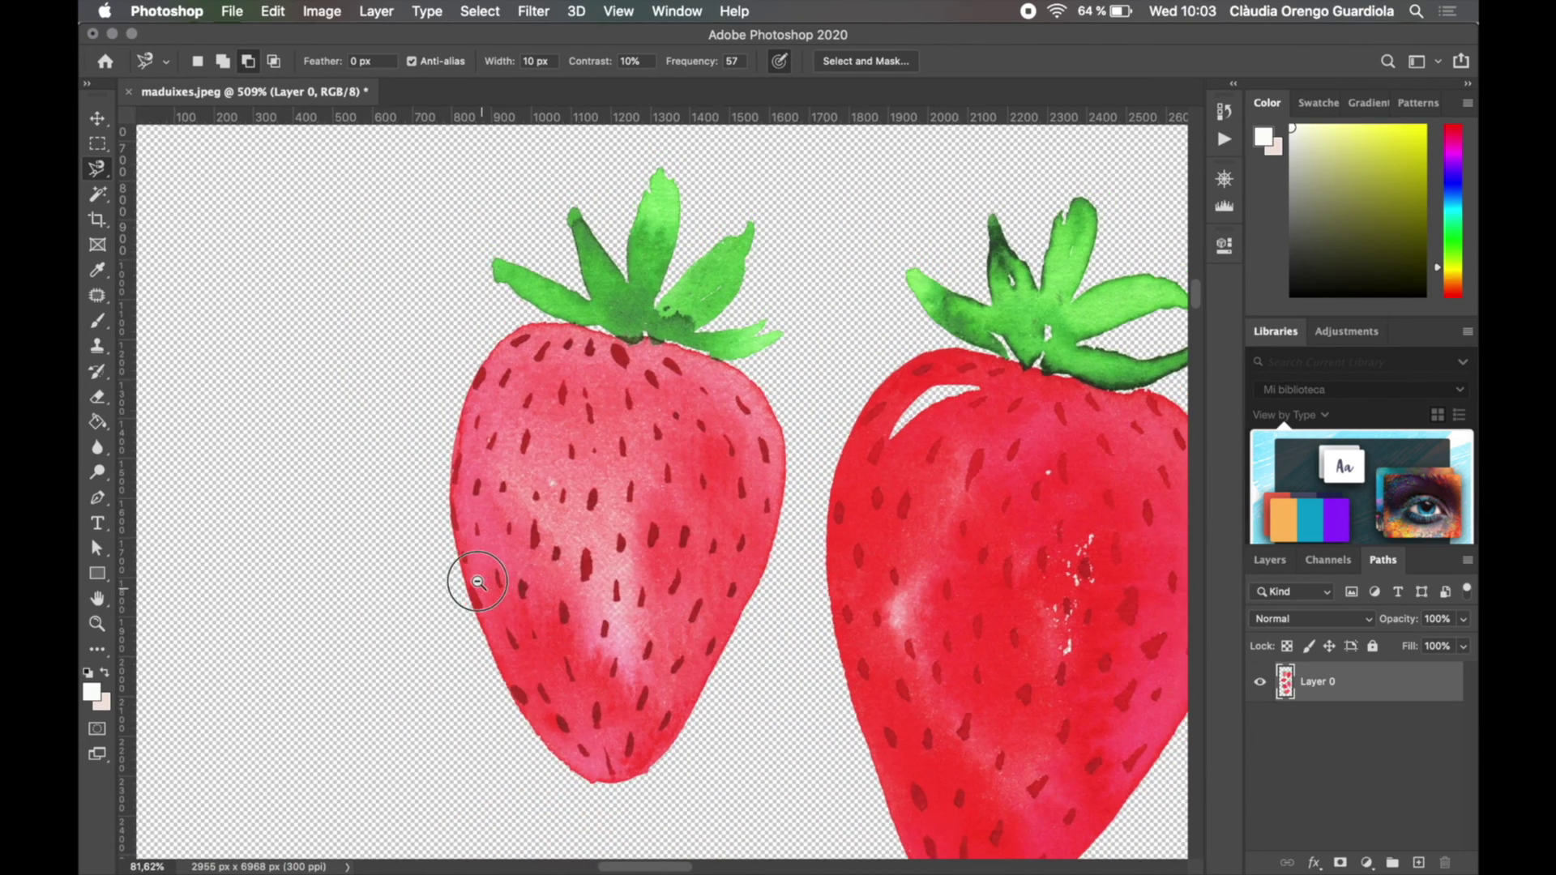
Add a new layer beneath Layer 0 and draw a rectangle behind the left strawberry.
click(1417, 863)
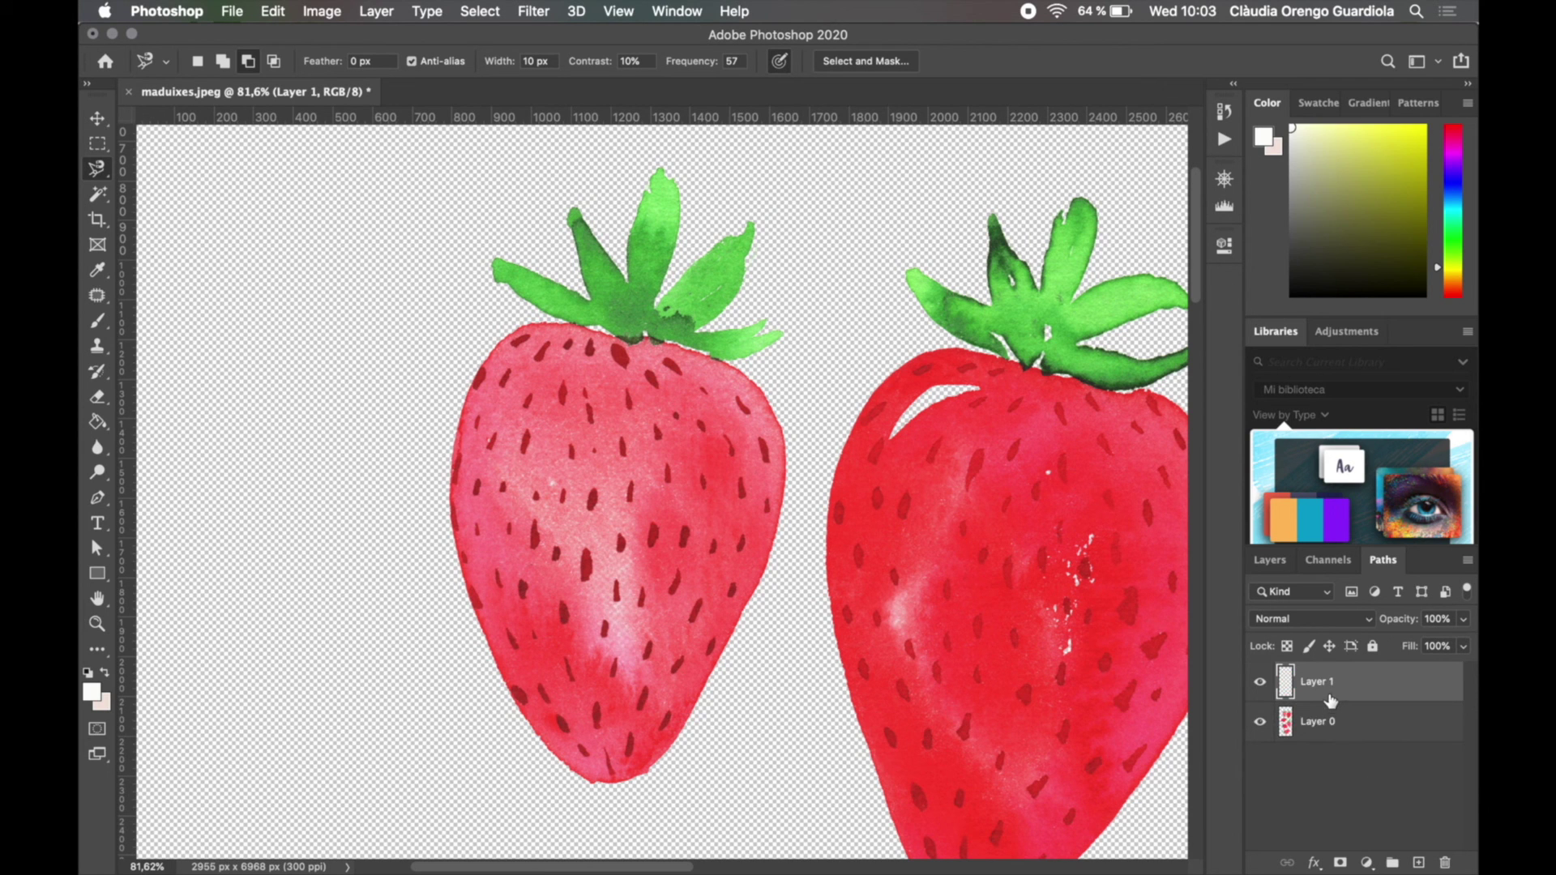
drag(1329, 688, 1330, 750)
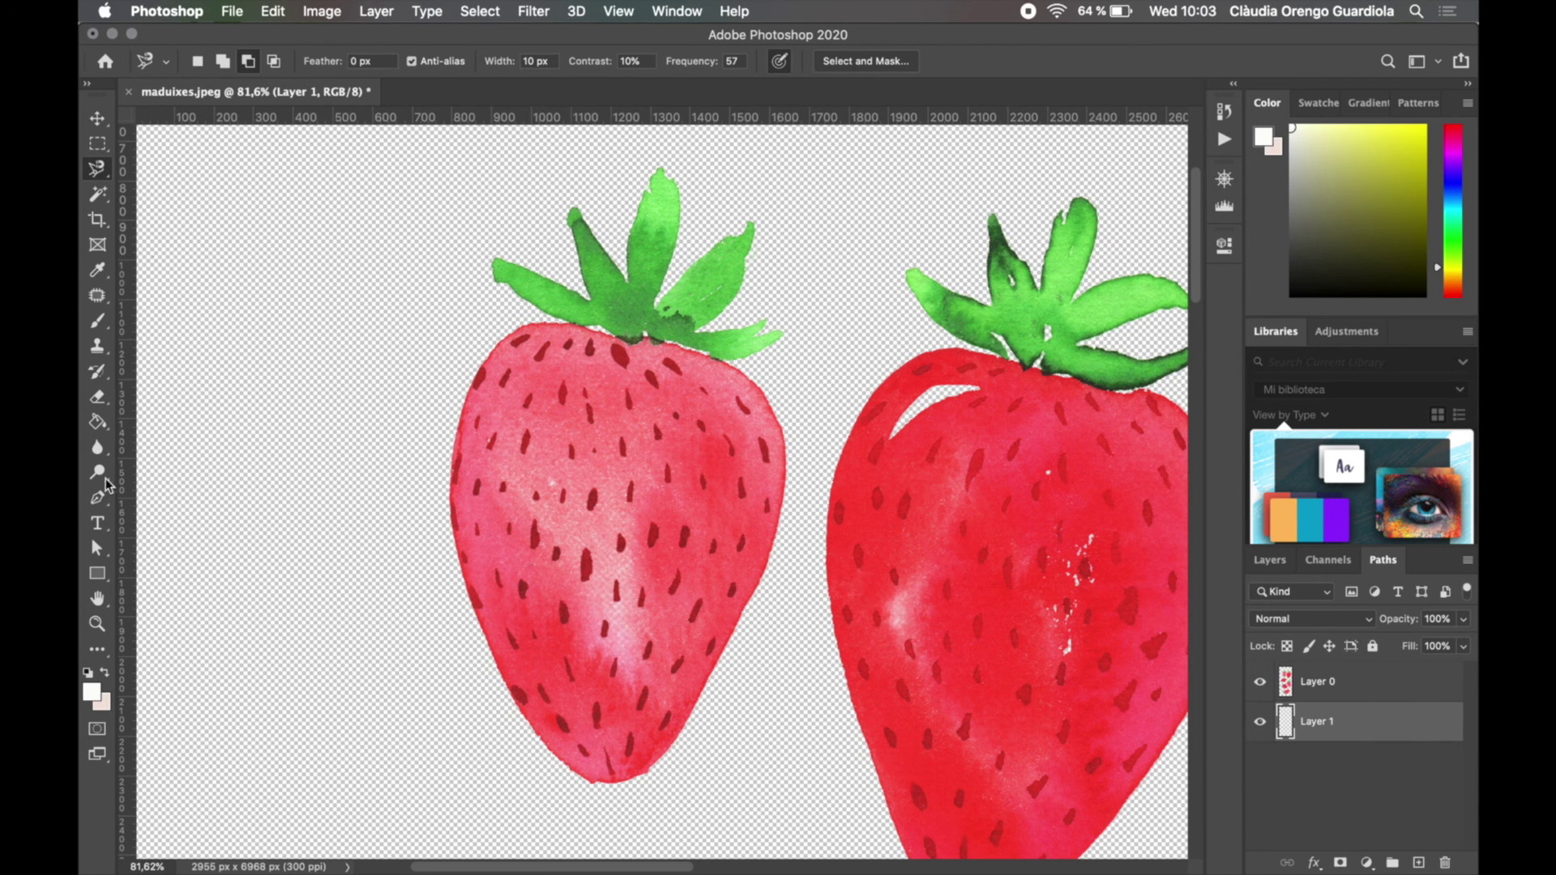
click(97, 573)
mouse_move(384, 333)
mouse_down()
mouse_move(445, 368)
mouse_move(764, 722)
mouse_move(769, 746)
mouse_up()
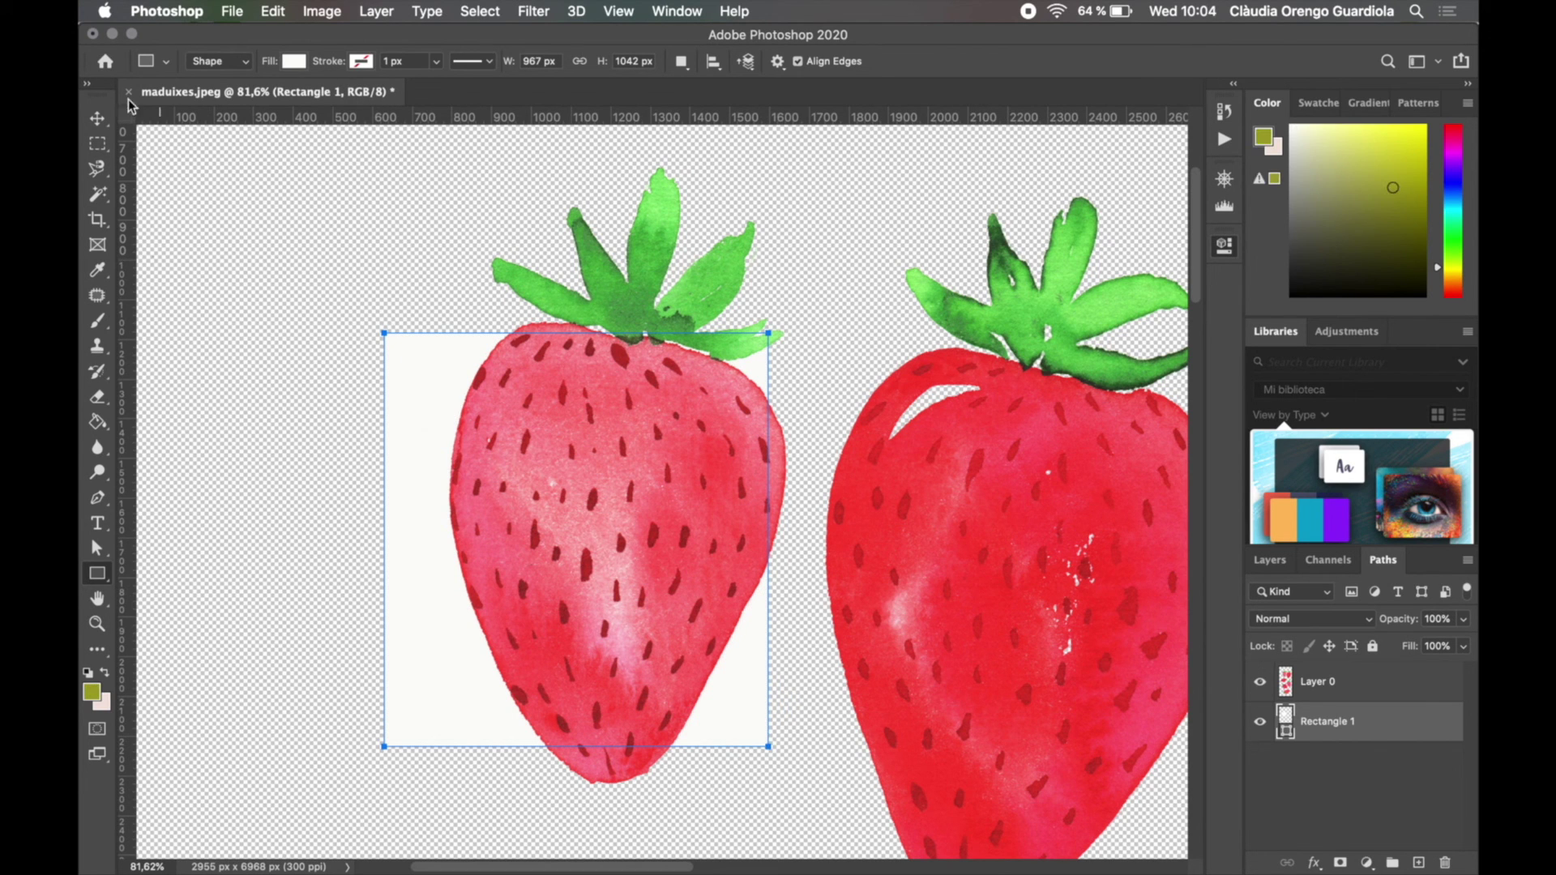
Fill the 967 × 1042 px rectangle with near-black and zoom in on the left strawberry.
click(292, 62)
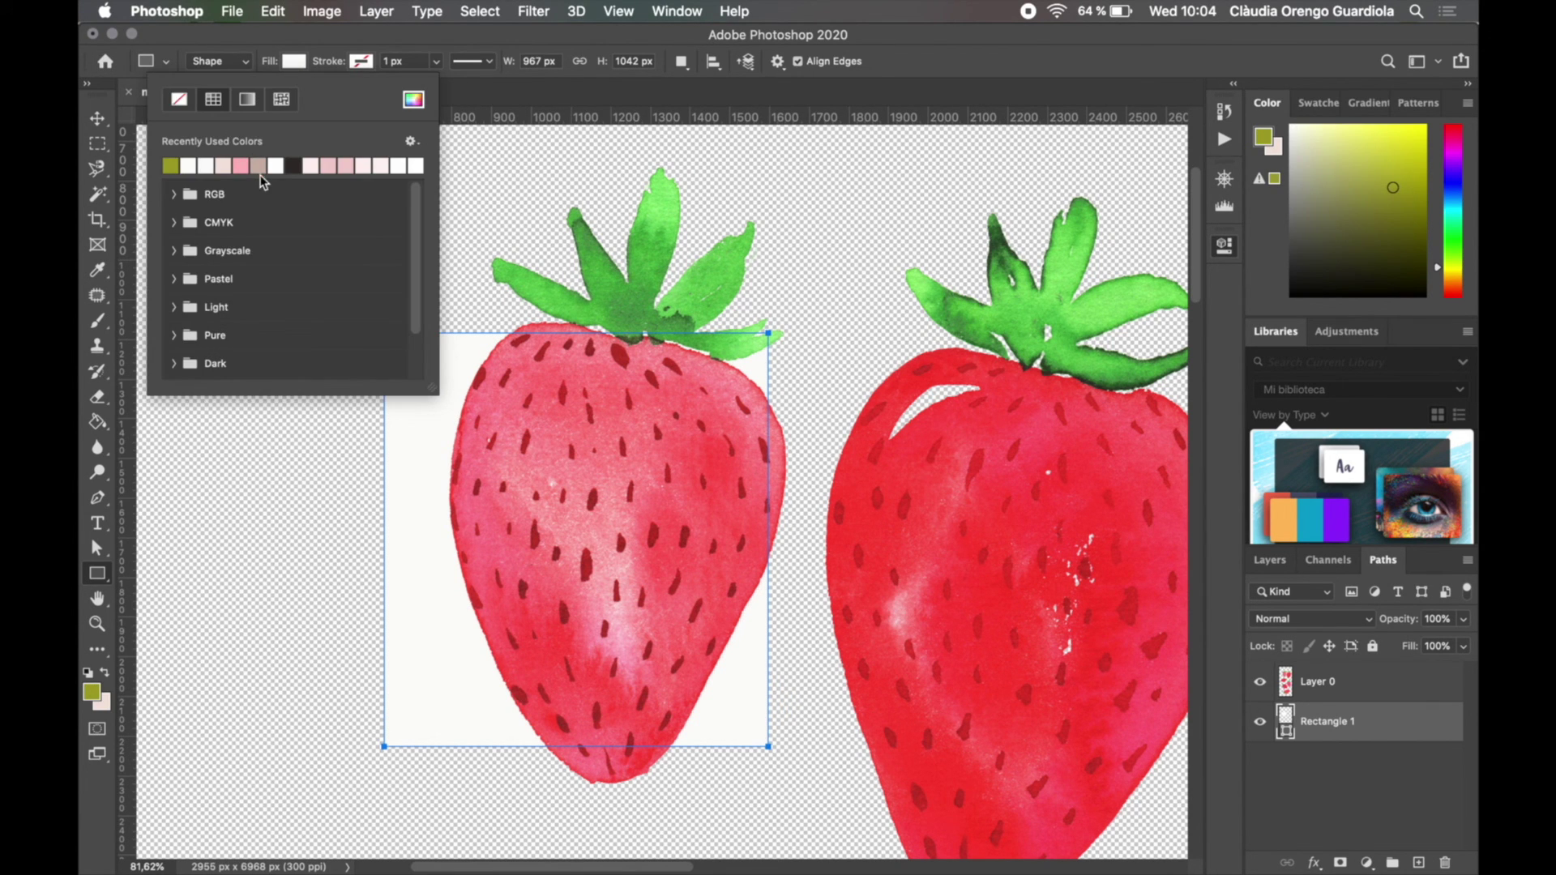
click(292, 165)
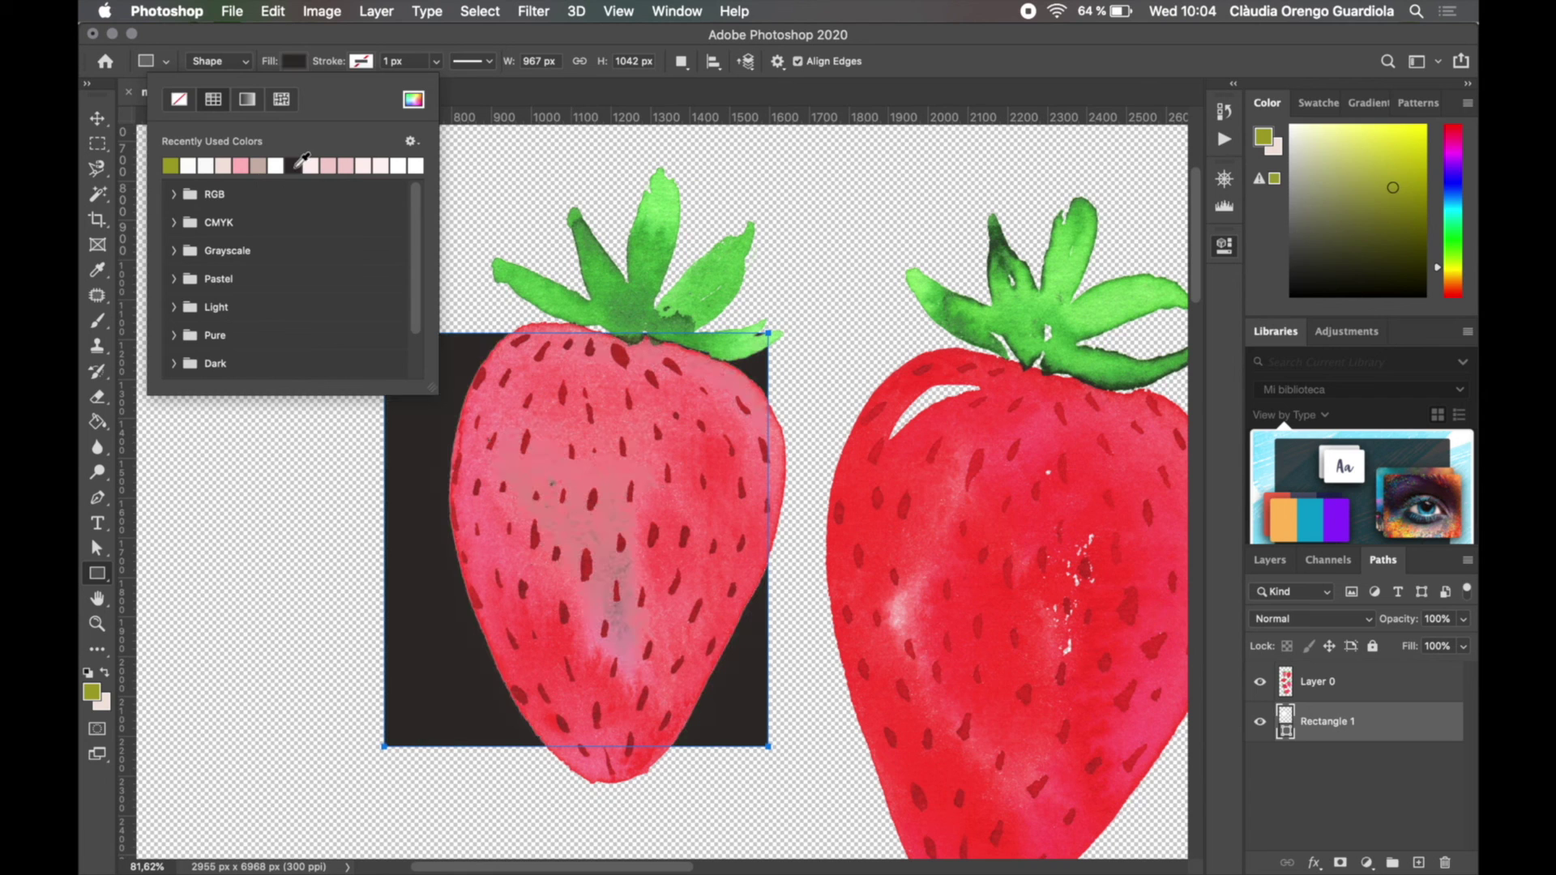
click(871, 126)
drag(613, 620, 684, 628)
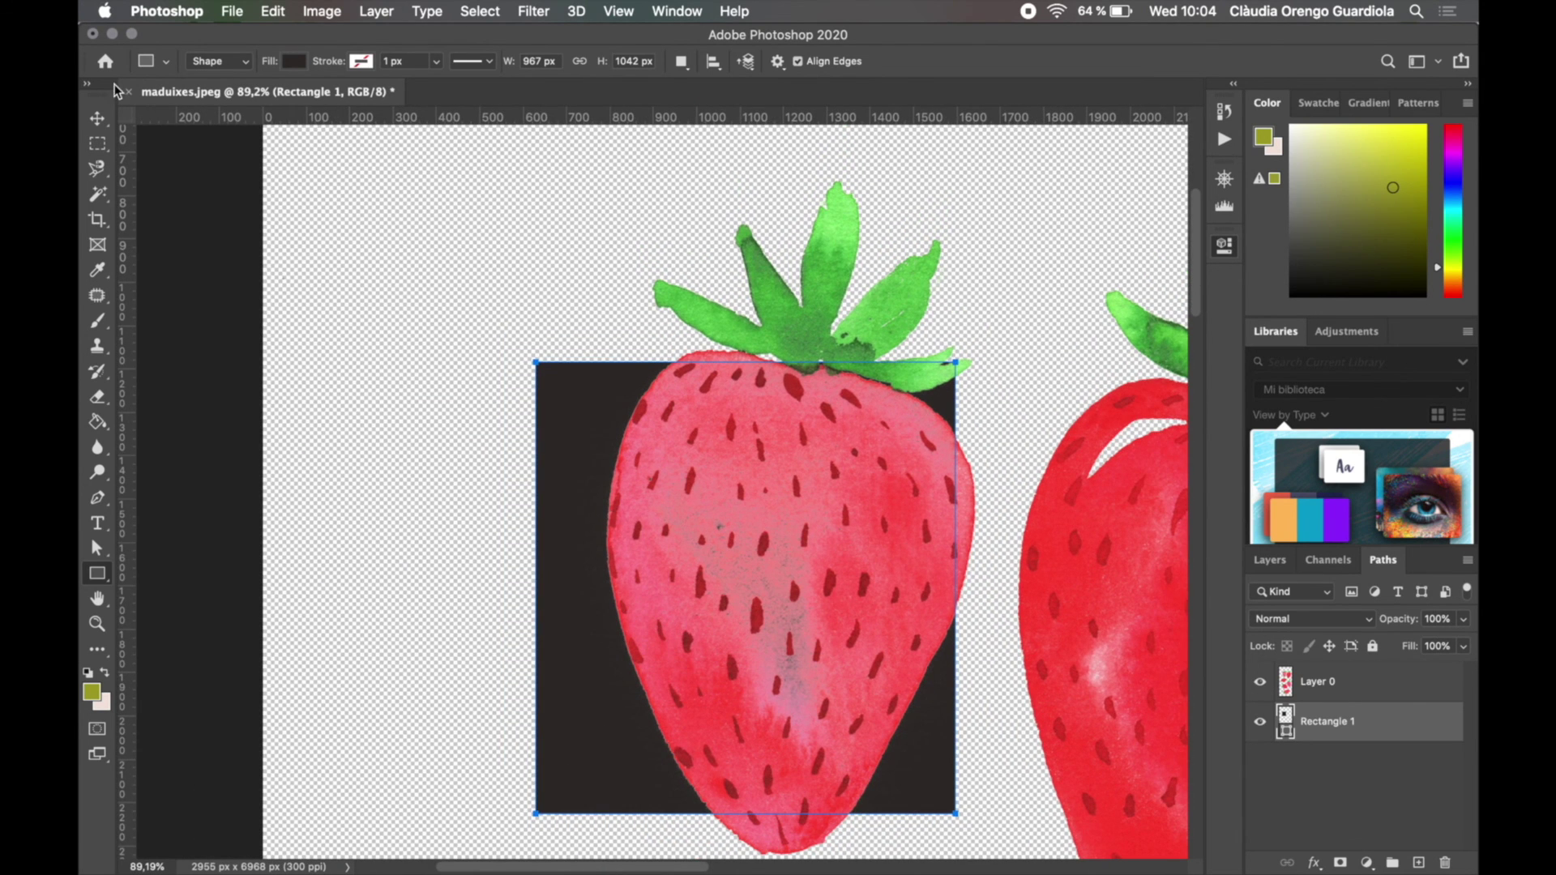
click(97, 117)
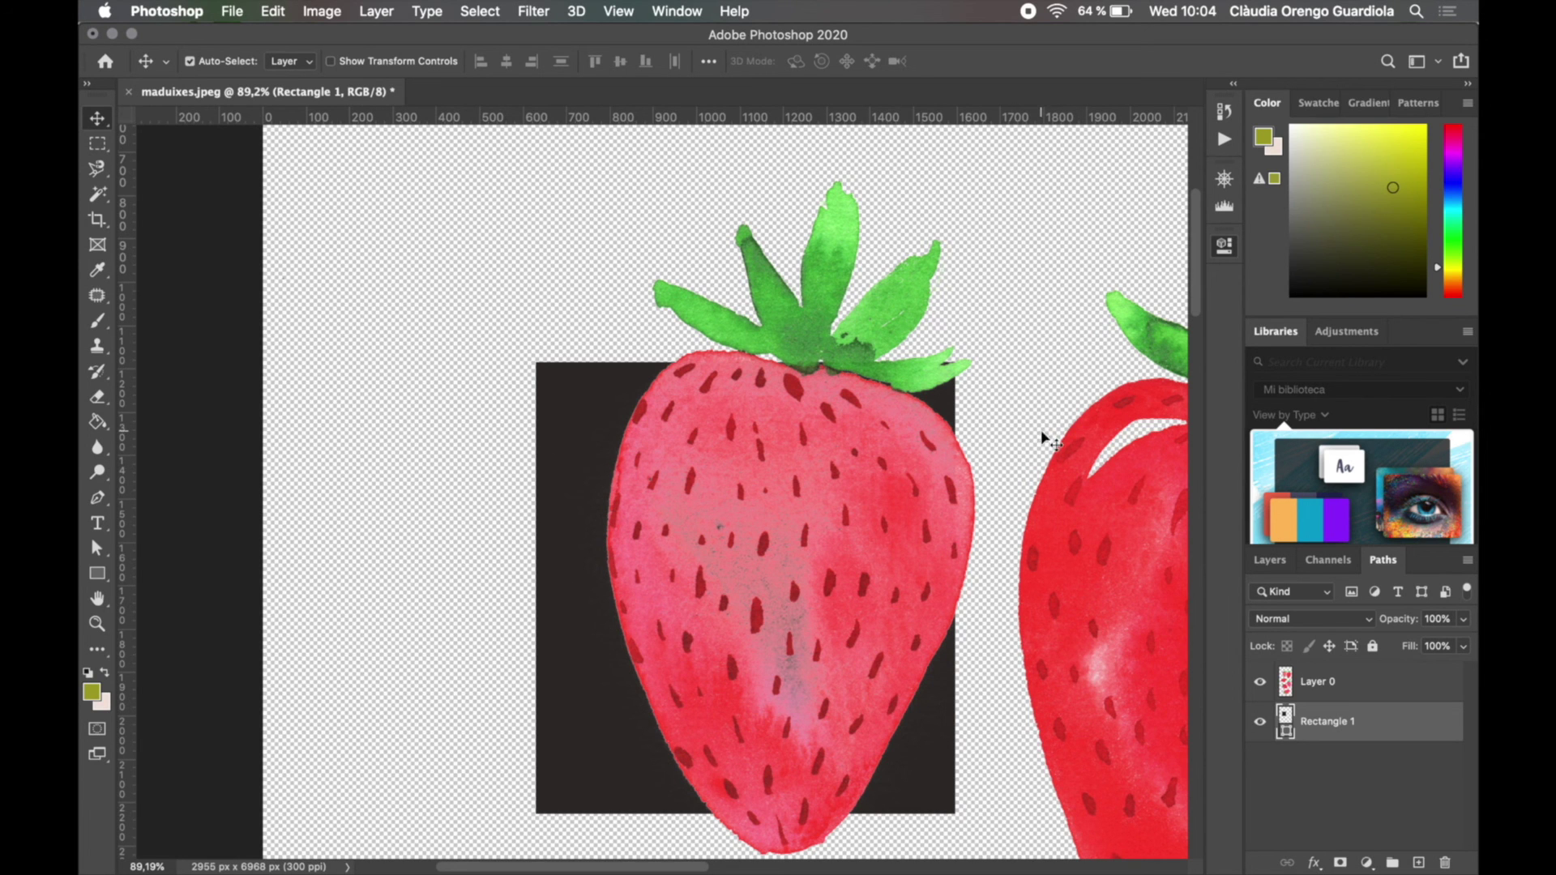
scroll(1005, 418, right, 2)
scroll(1005, 418, down, 1)
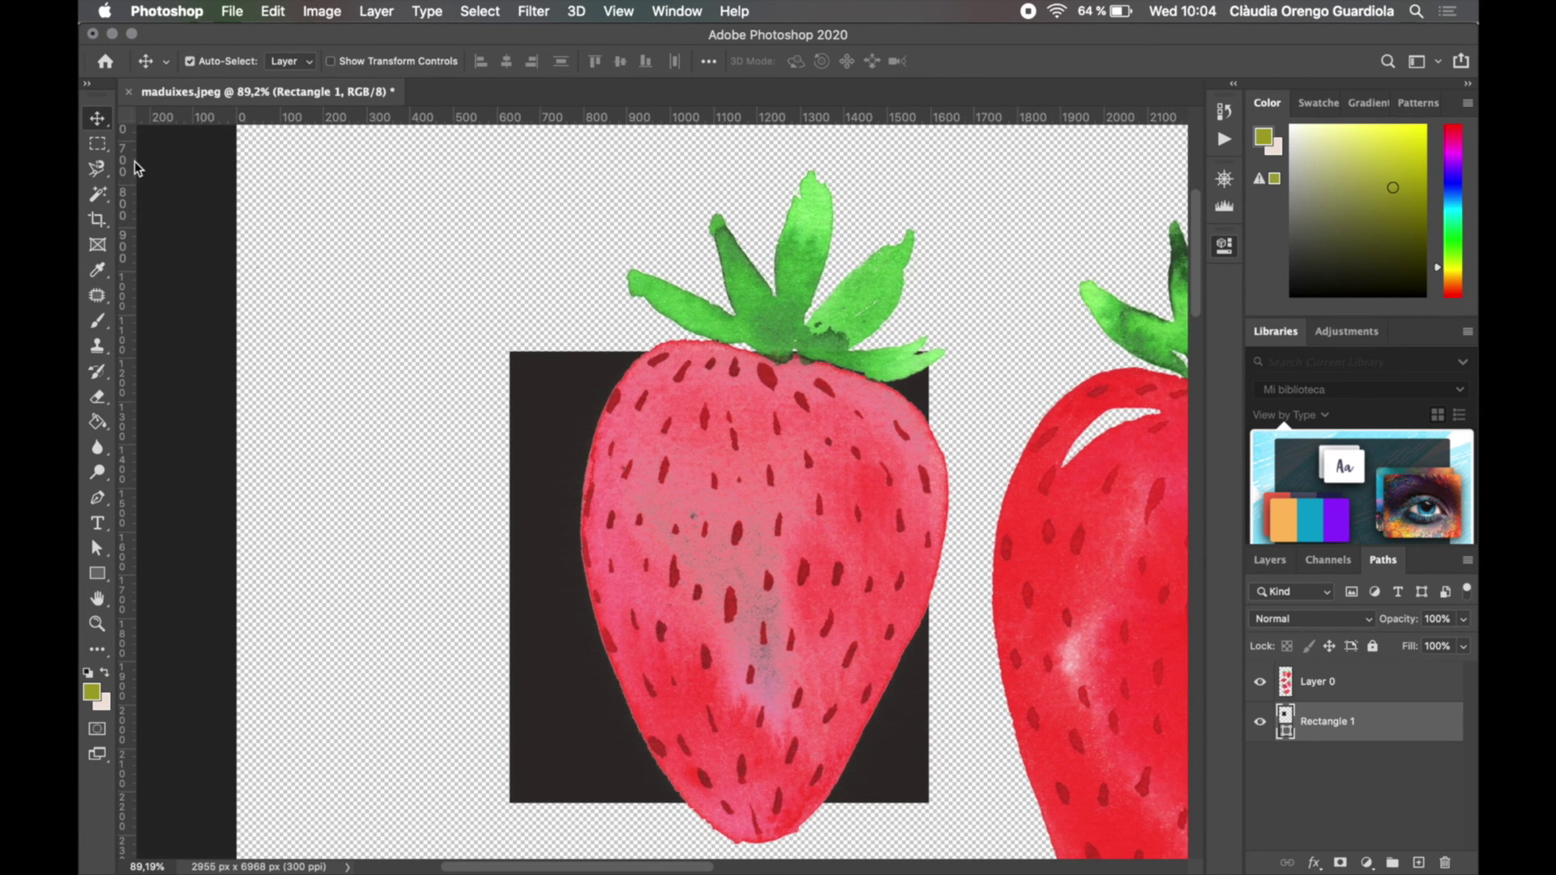